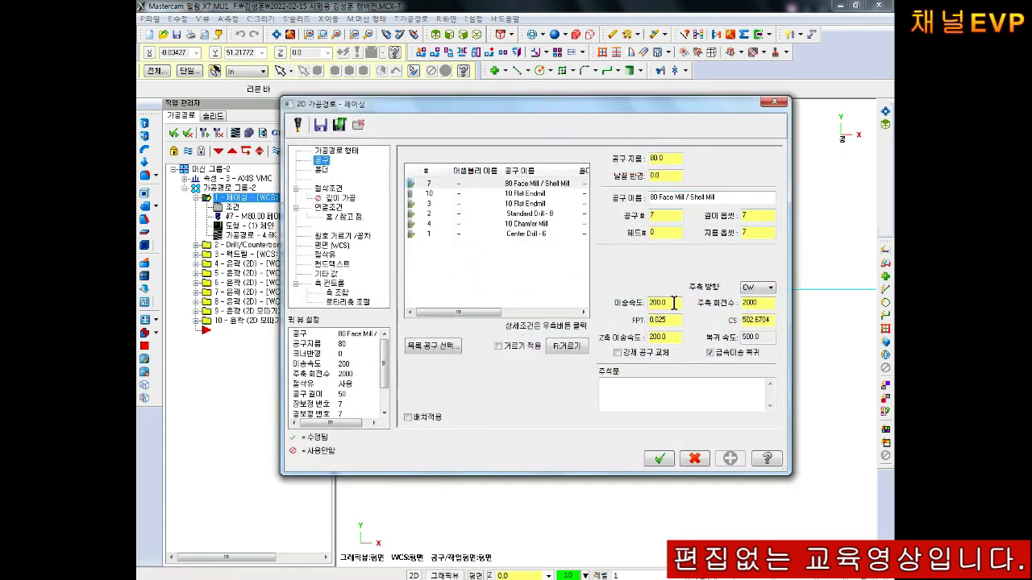
Set the facing operation's spindle speed to 1800 and review its cutting, depth-cut and linking parameters.
double_click(768, 303)
click(337, 191)
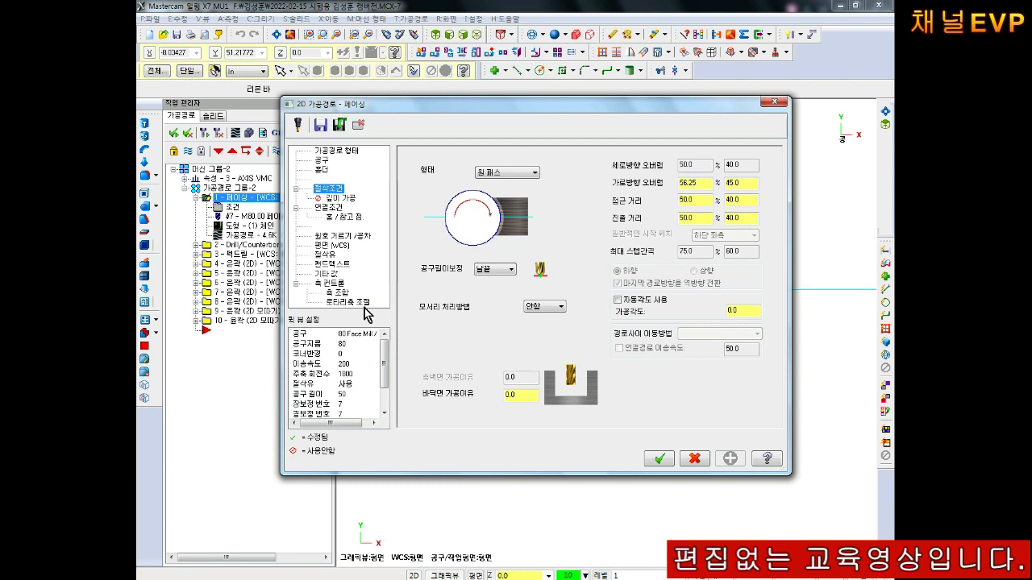
click(344, 199)
click(327, 207)
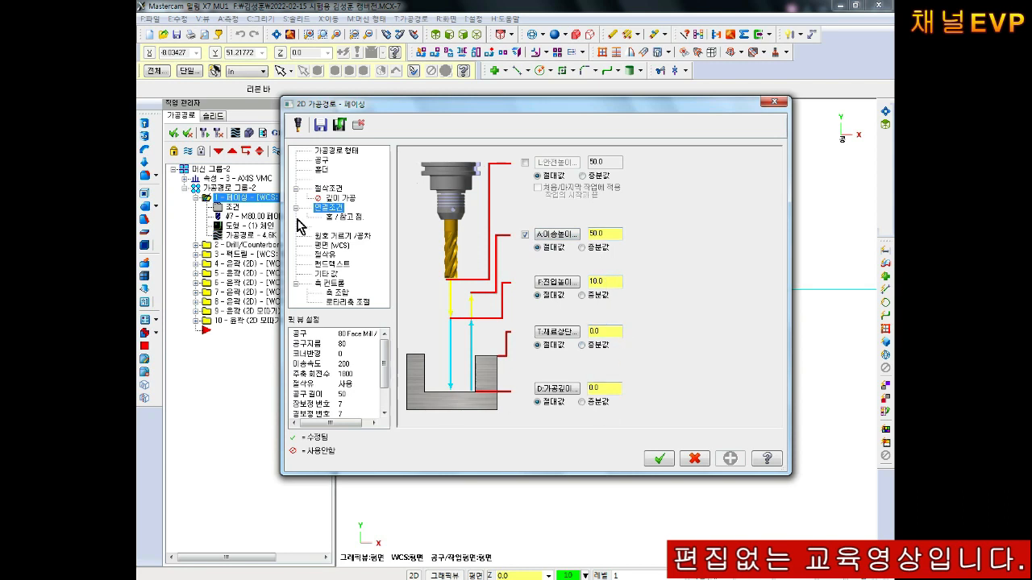
Turn Flood coolant On for the facing operation and accept its parameters.
click(328, 256)
click(598, 219)
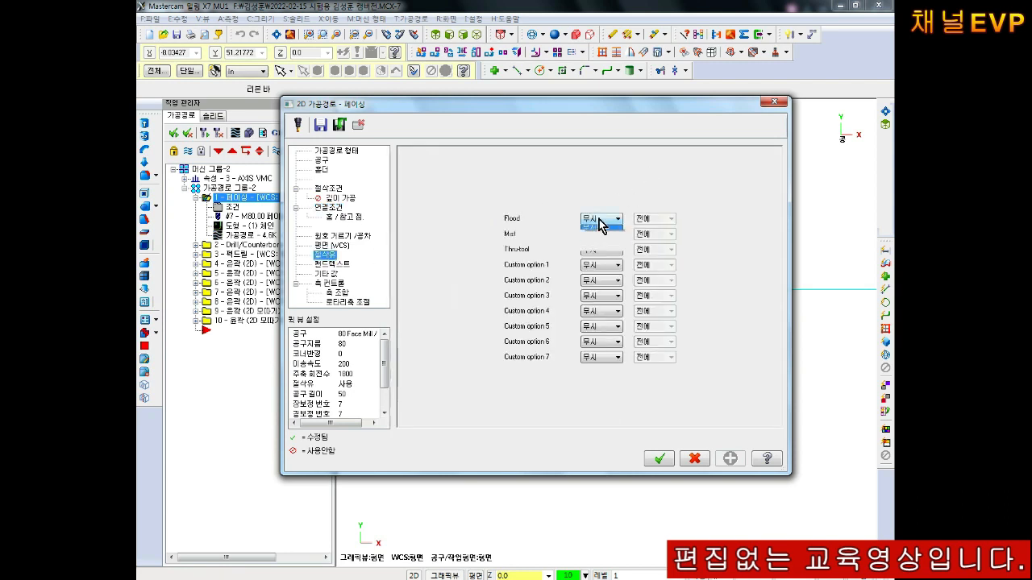
click(593, 229)
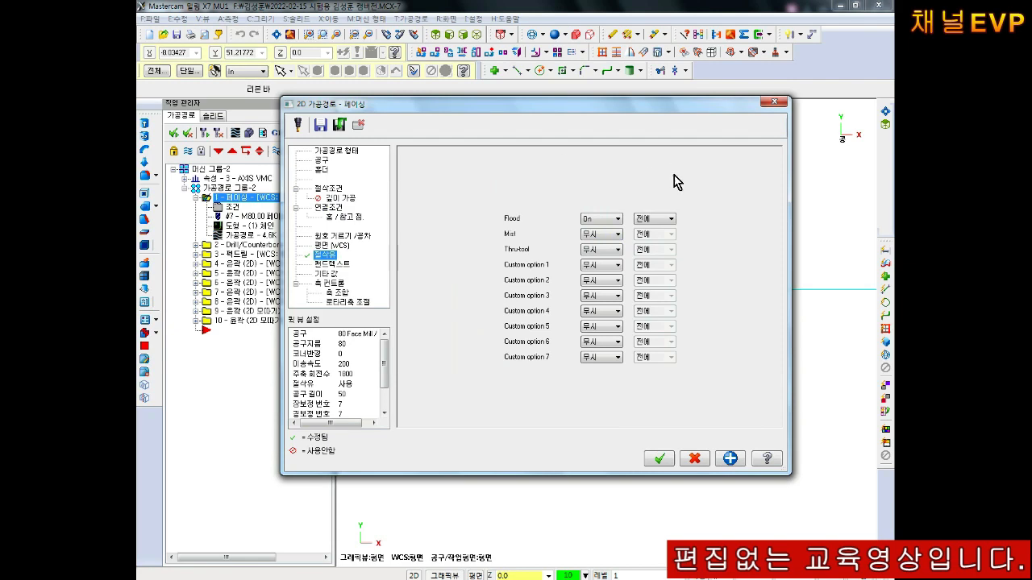
click(659, 460)
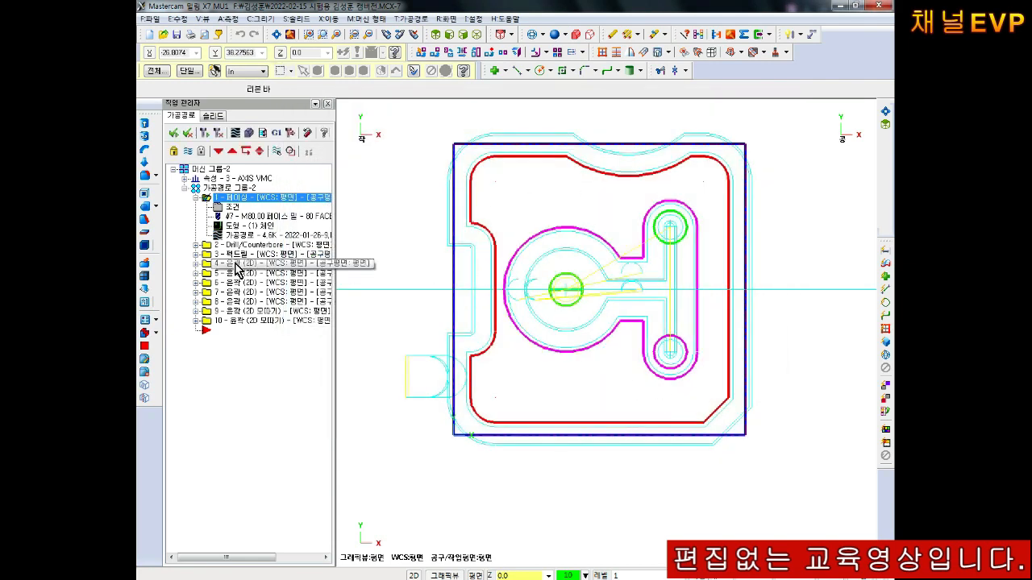
Expand the Drill/Counterbore operation and delete the two hole circles at the ends of the vertical slot.
click(196, 245)
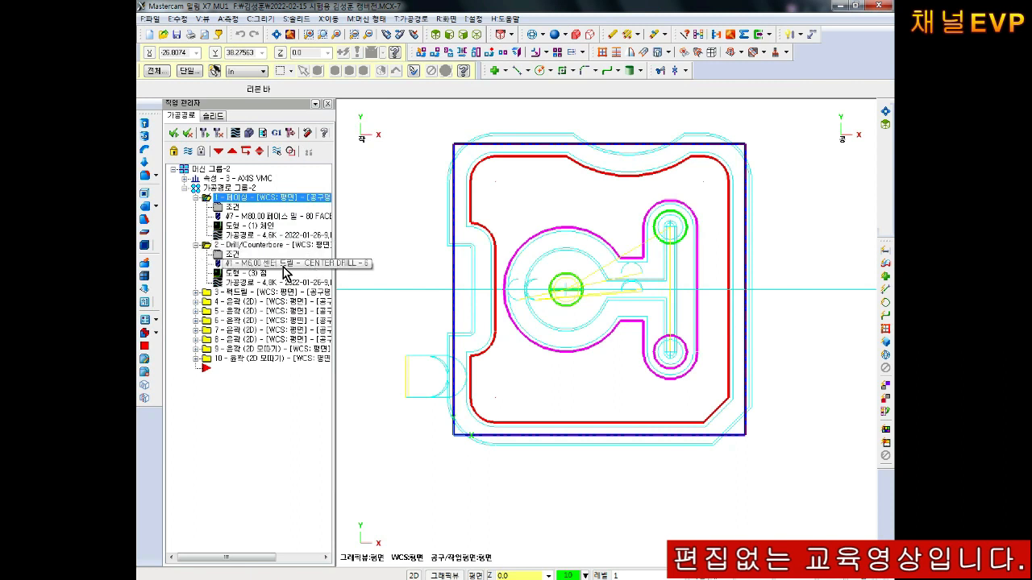
click(232, 279)
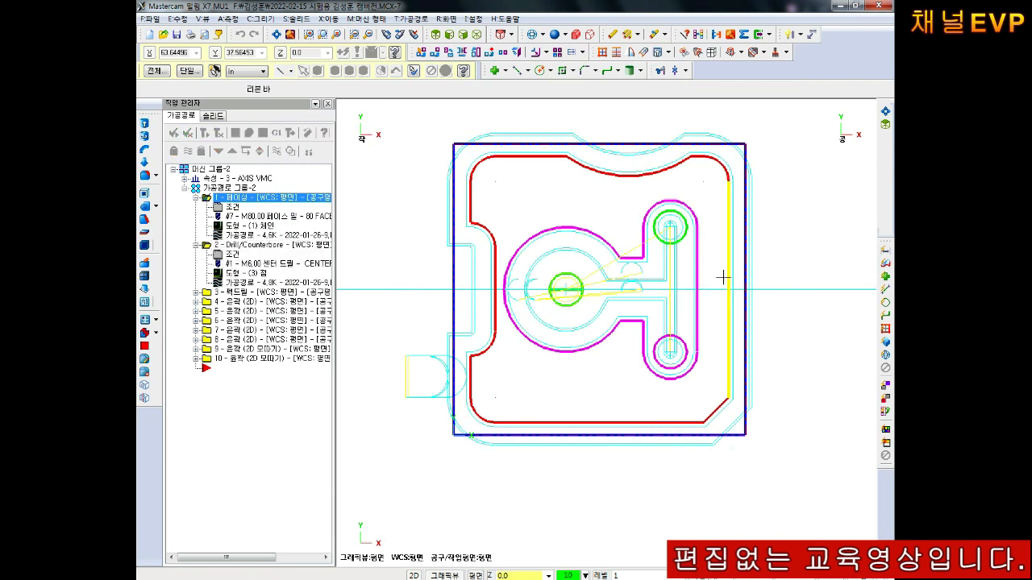
key(Delete)
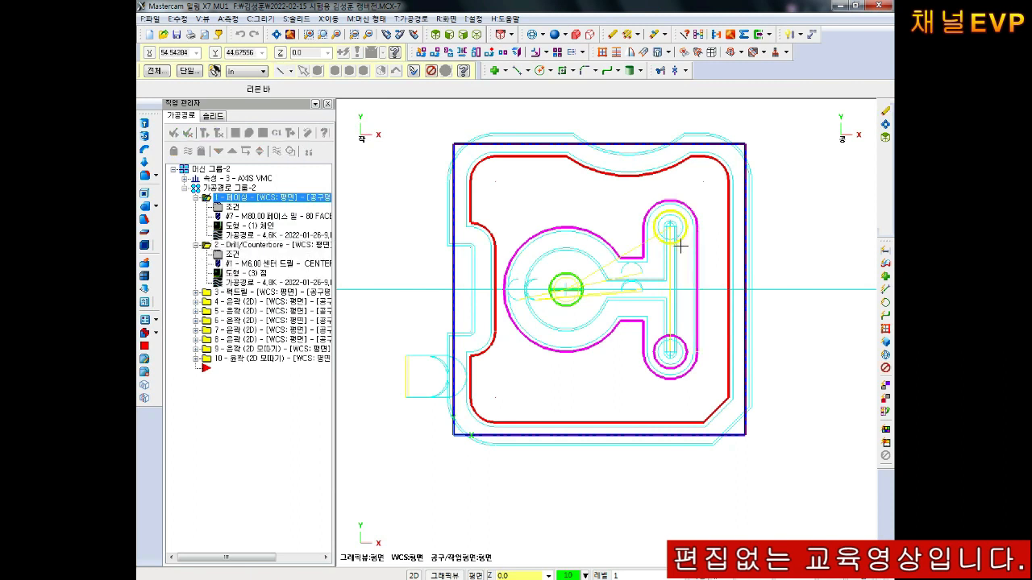
click(679, 337)
key(Delete)
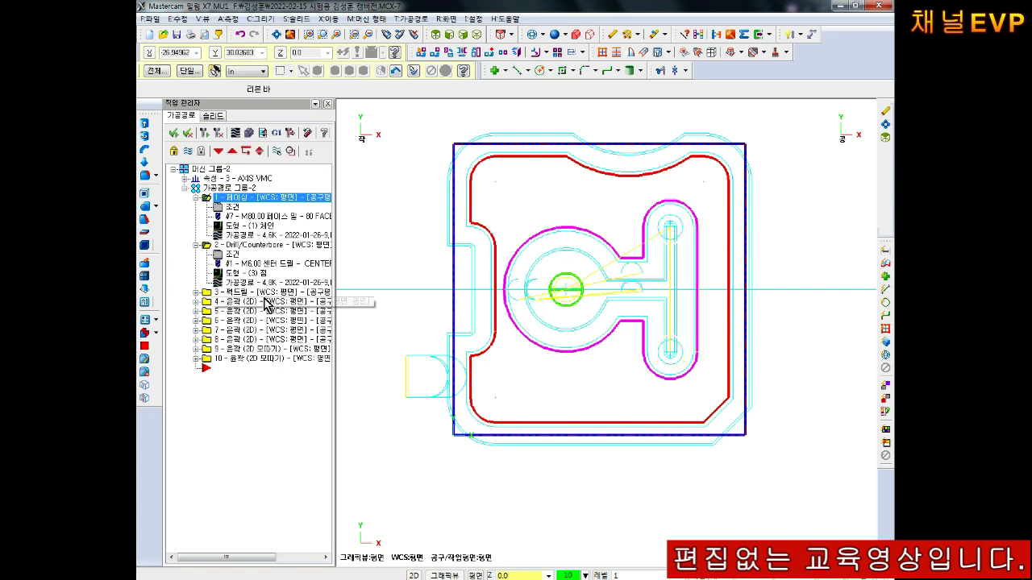
Remove points 2 and 3 from the Drill/Counterbore operation's drill points and regenerate its toolpath.
click(243, 275)
click(410, 184)
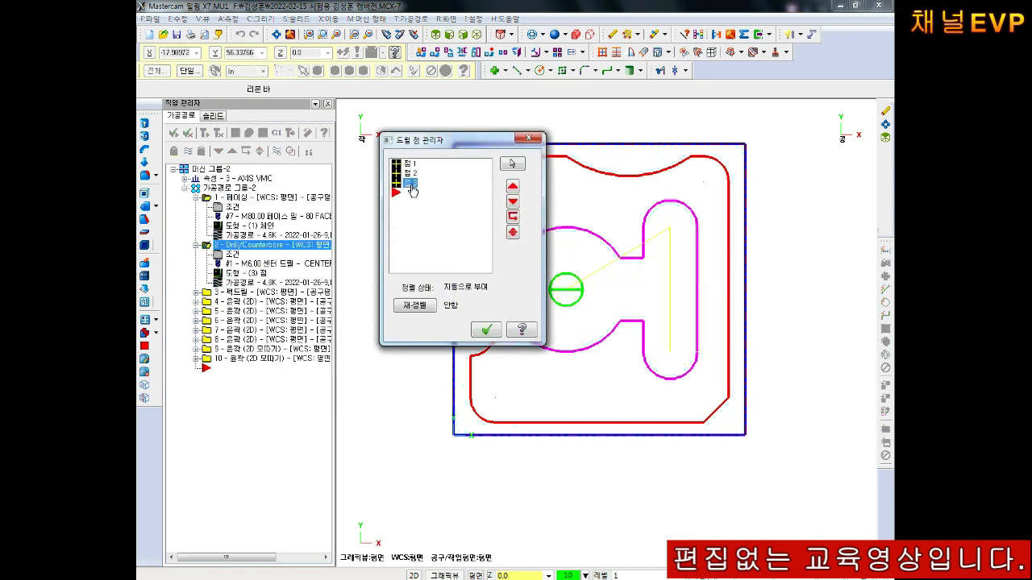
drag(410, 181, 410, 169)
click(411, 175)
key(Delete)
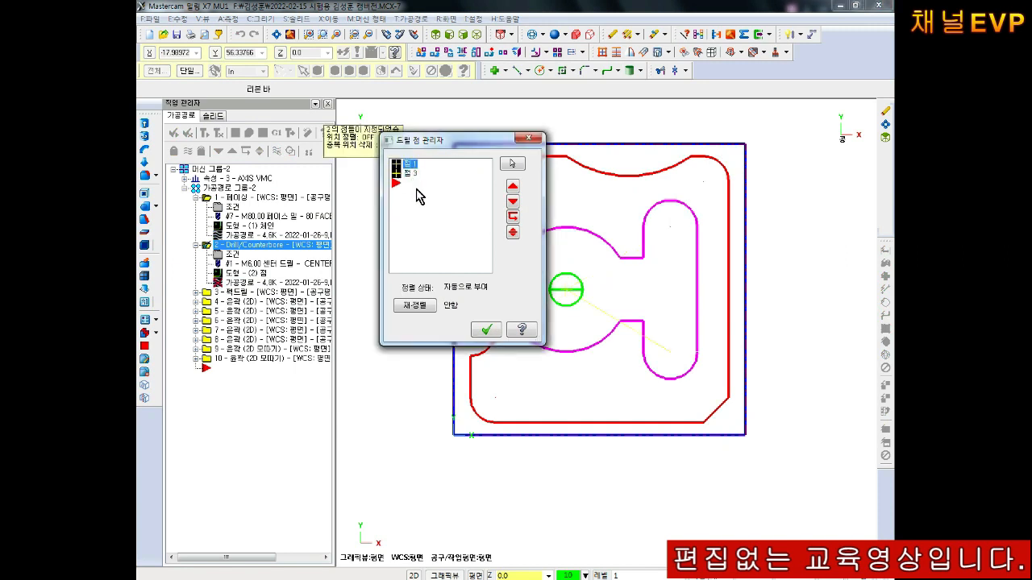
click(411, 174)
key(Delete)
click(486, 329)
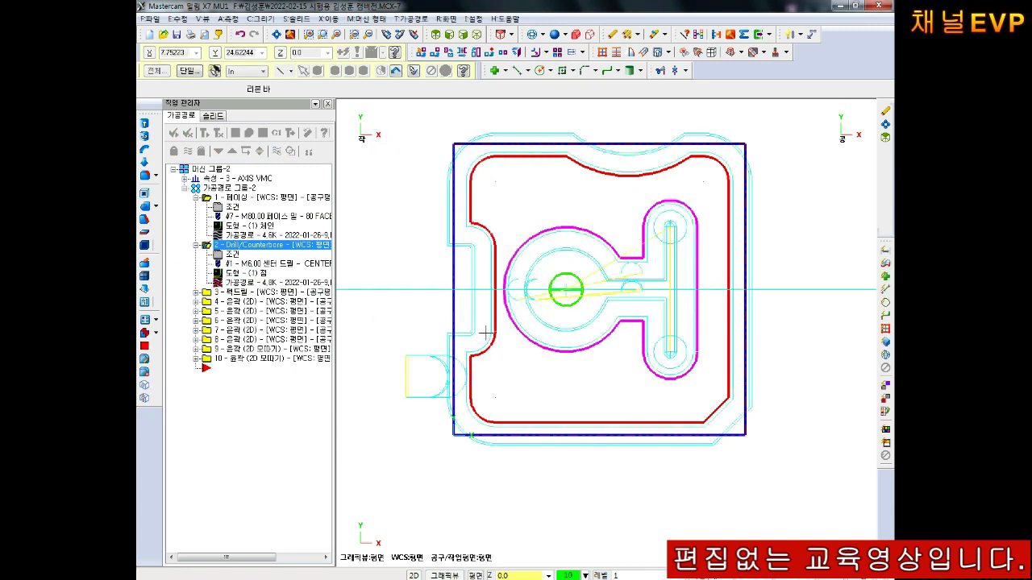
click(205, 134)
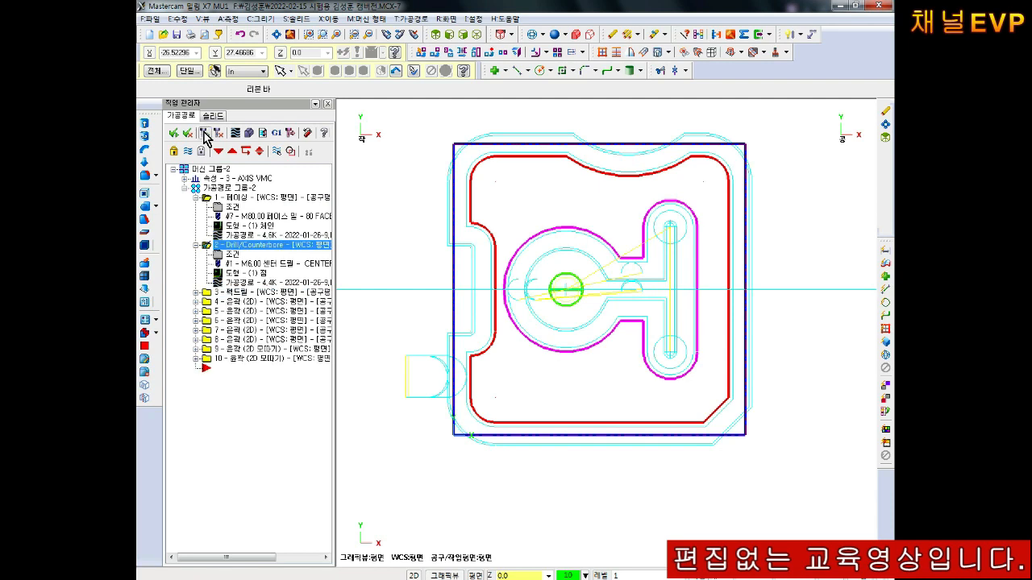
Set the centre drilling operation's incremental depth to -3.0 in its linking parameters after checking the tool settings.
click(232, 253)
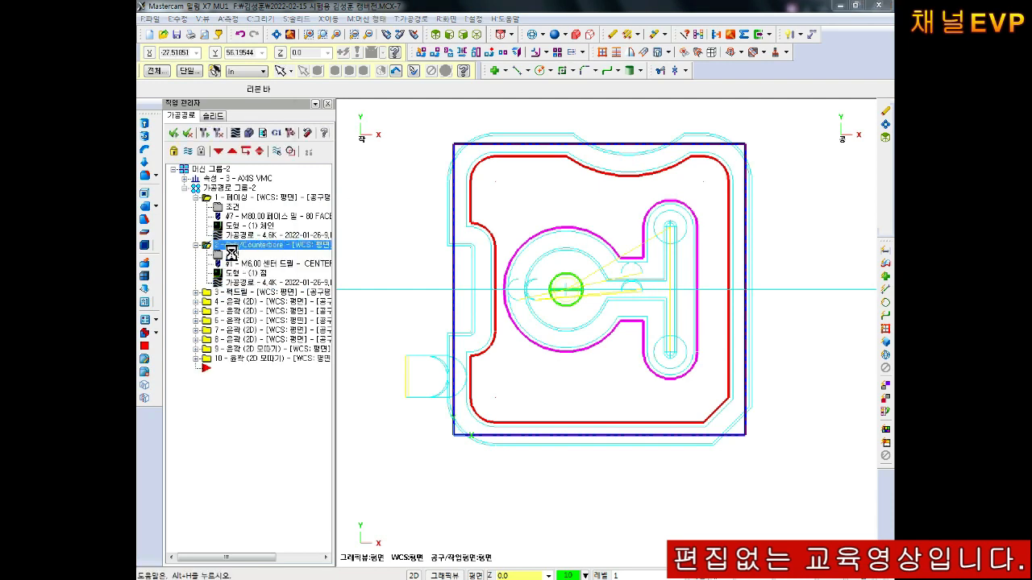
click(322, 161)
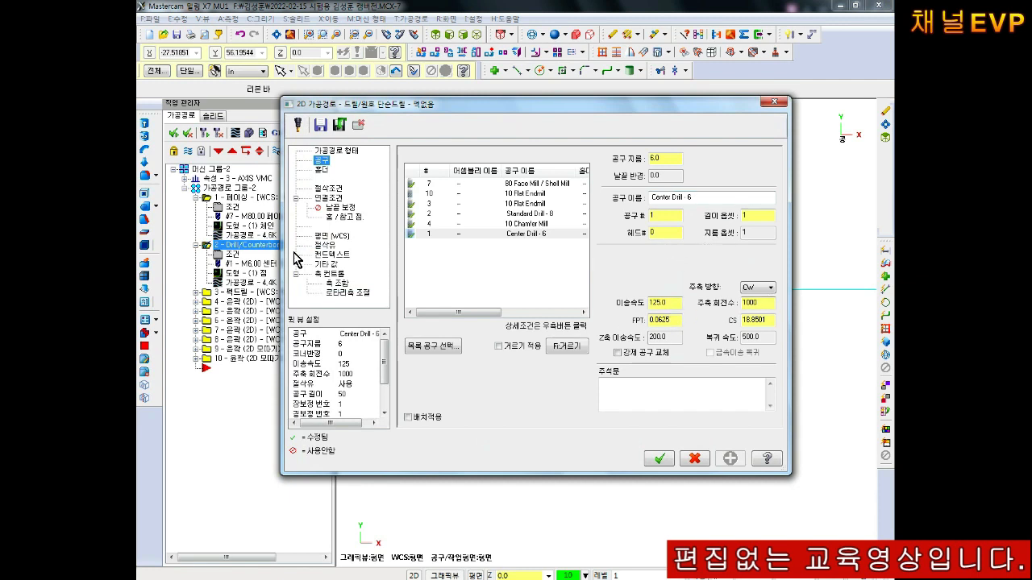
click(328, 189)
click(330, 199)
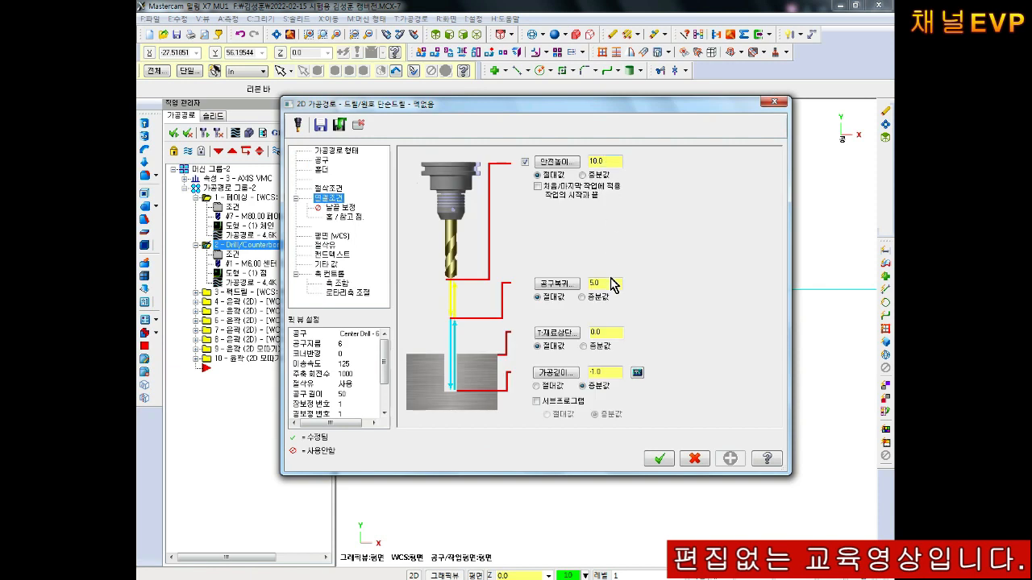
drag(607, 372, 392, 330)
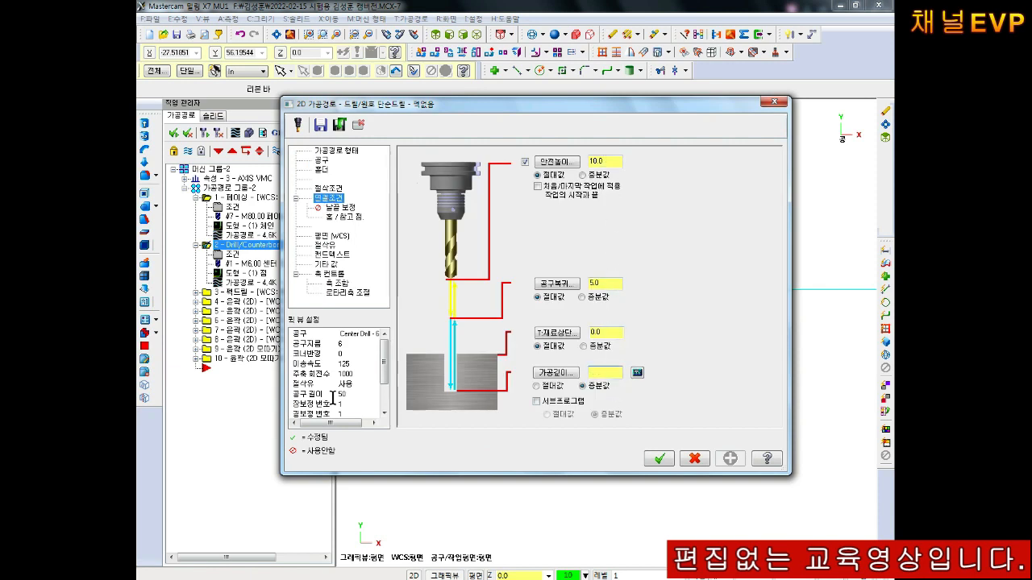
text(-3)
key(Return)
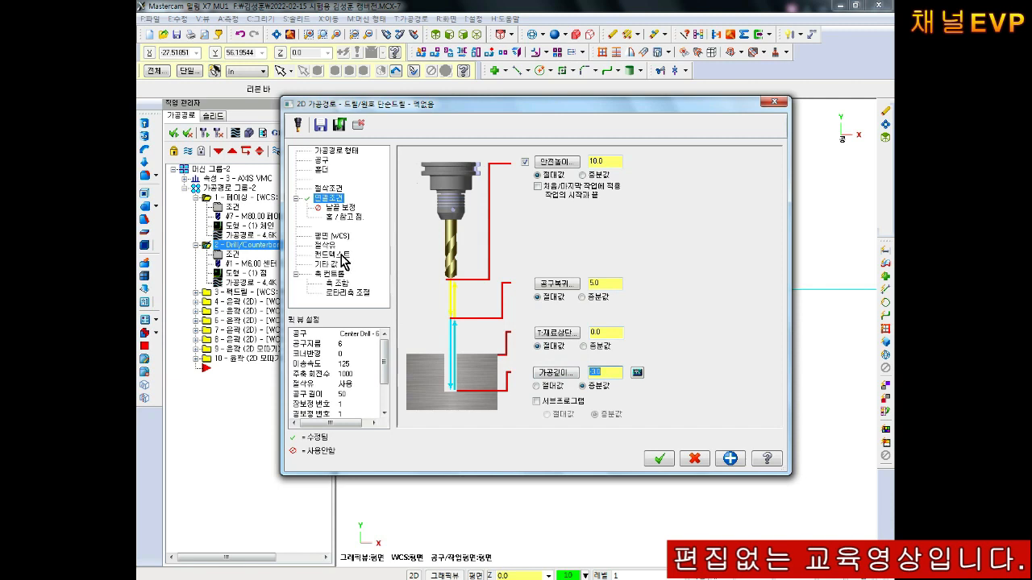
Turn Flood coolant On for the centre drilling operation, recheck its parameters and accept them.
click(326, 246)
click(600, 219)
click(588, 238)
click(330, 198)
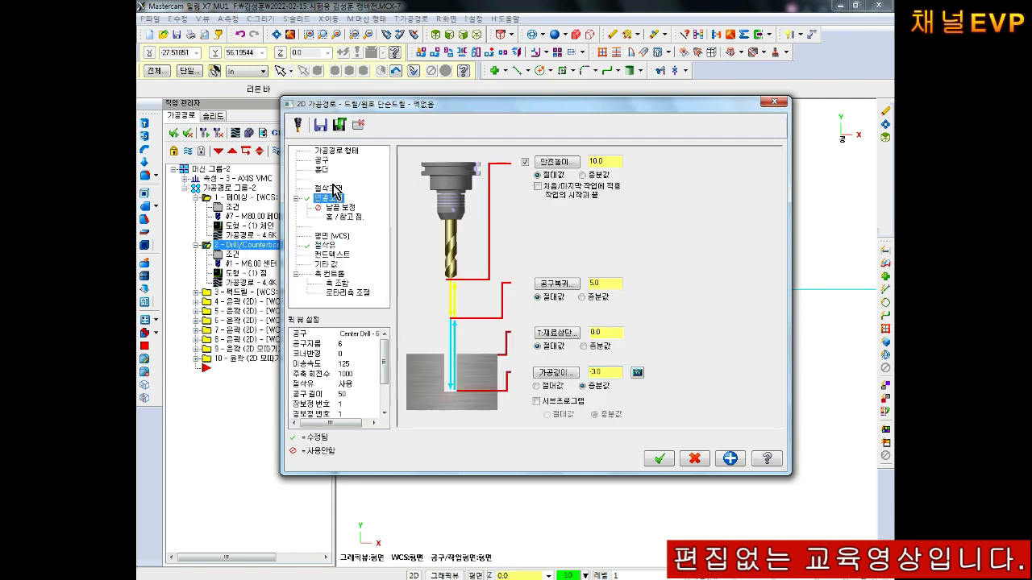
click(327, 246)
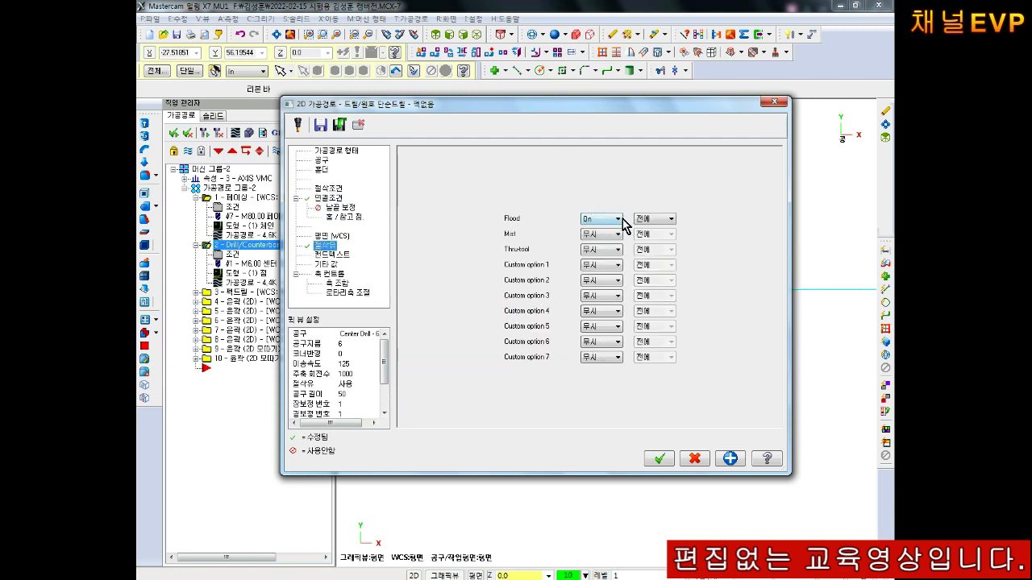
click(332, 197)
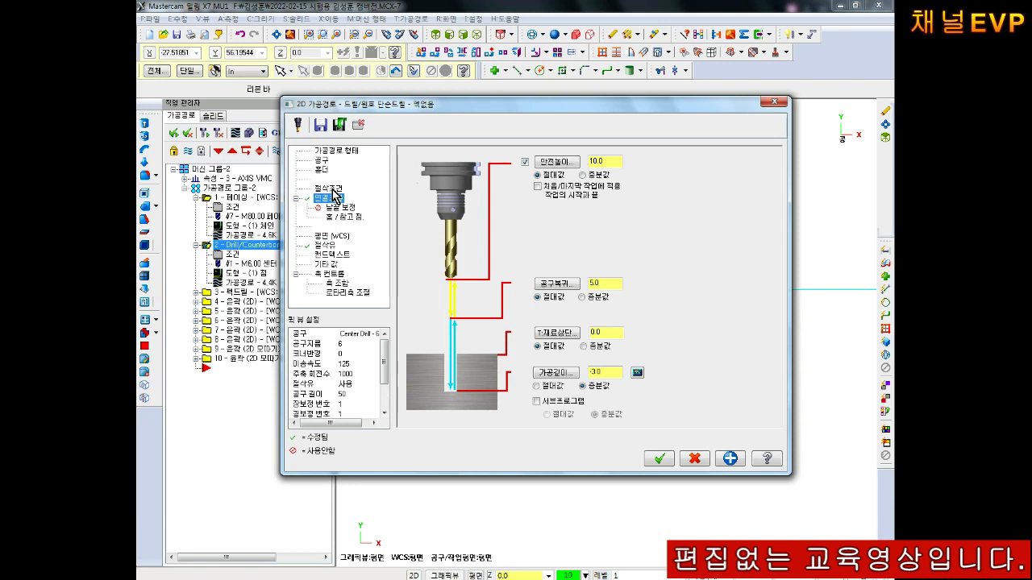
click(337, 207)
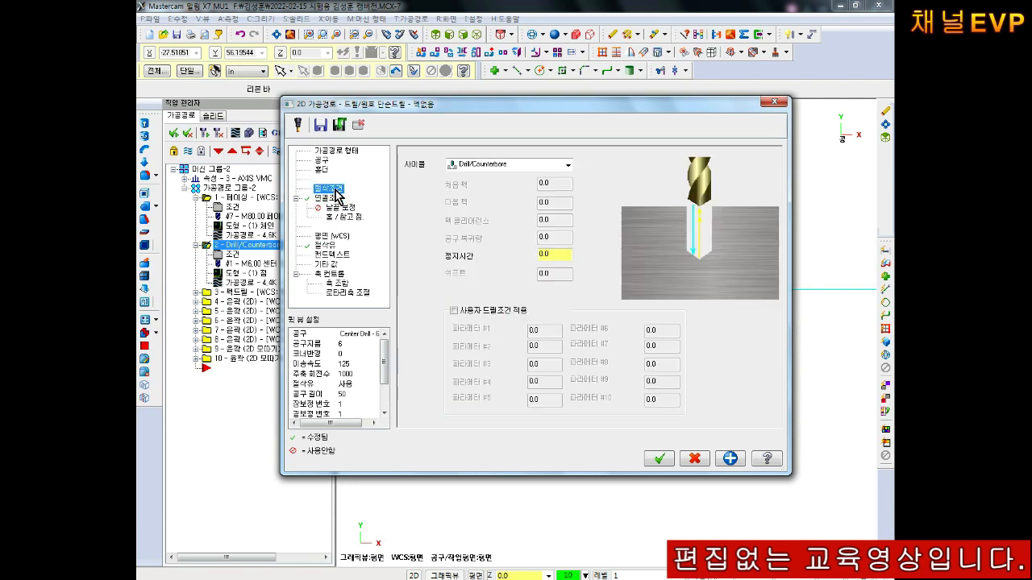
click(330, 198)
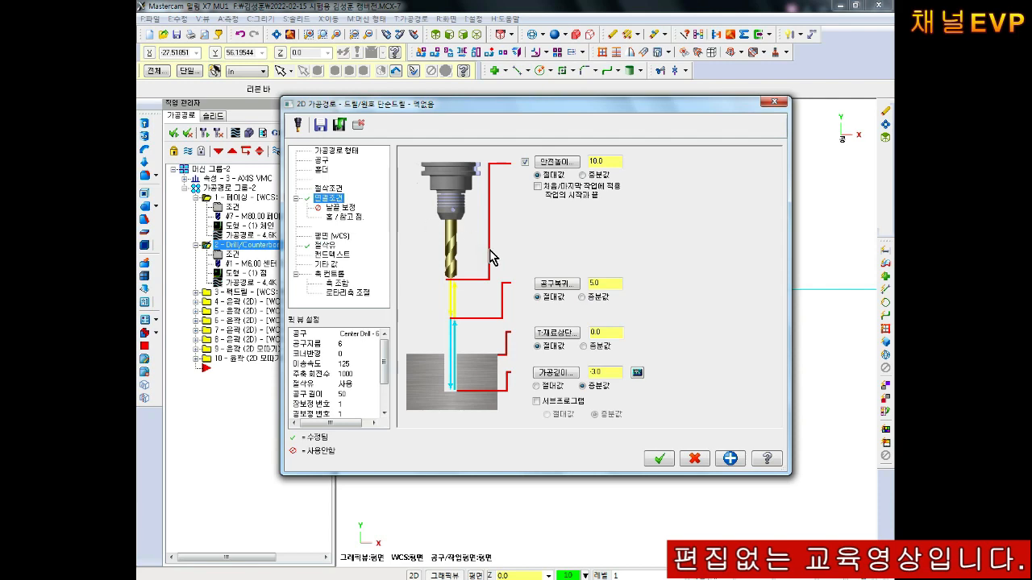
click(657, 459)
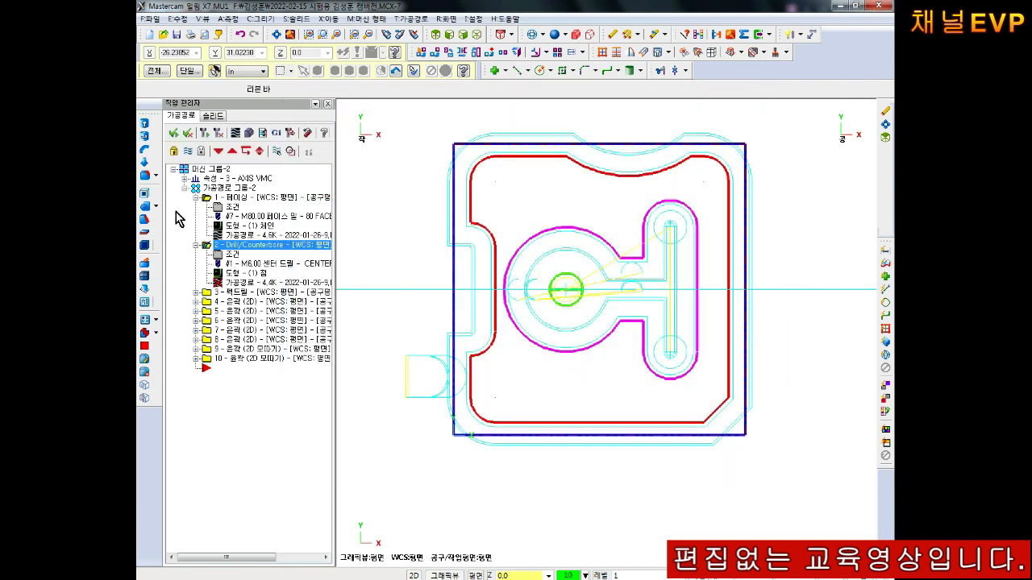
Show the part in isometric view and remove points 3 and 2 from the peck drilling operation's drill points.
click(478, 34)
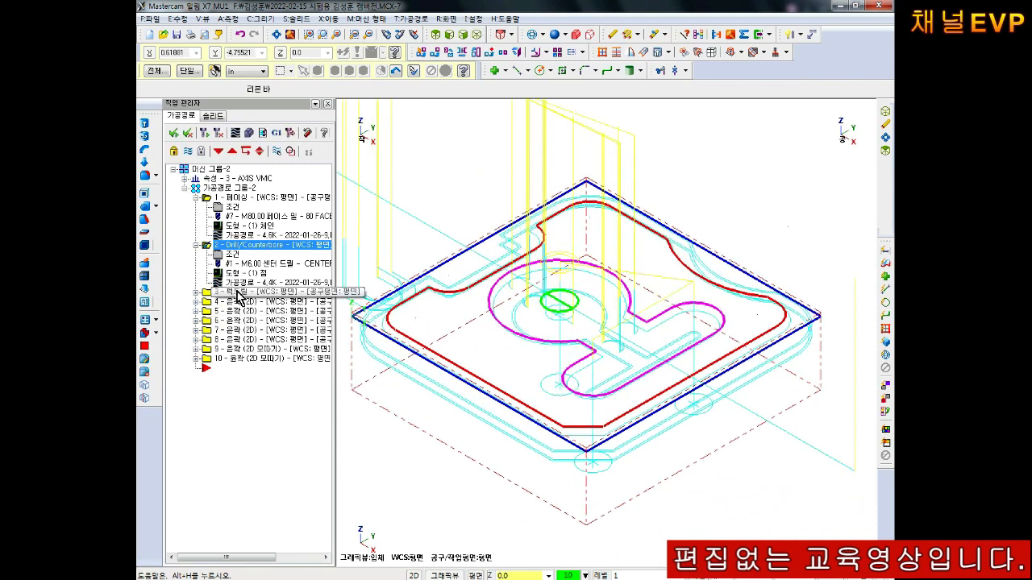
click(197, 291)
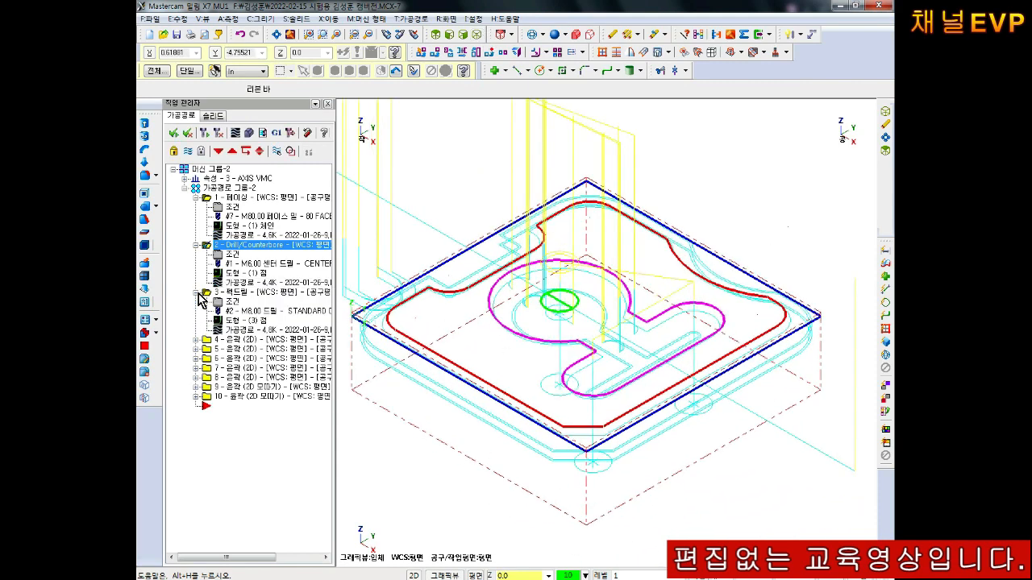
double_click(247, 322)
click(415, 185)
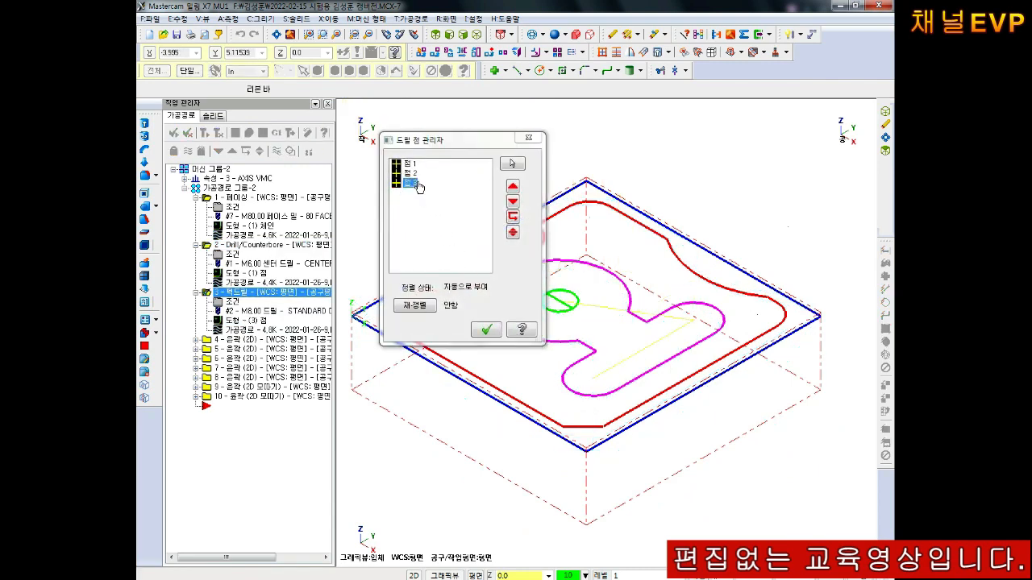
key(Delete)
click(410, 173)
key(Delete)
click(480, 334)
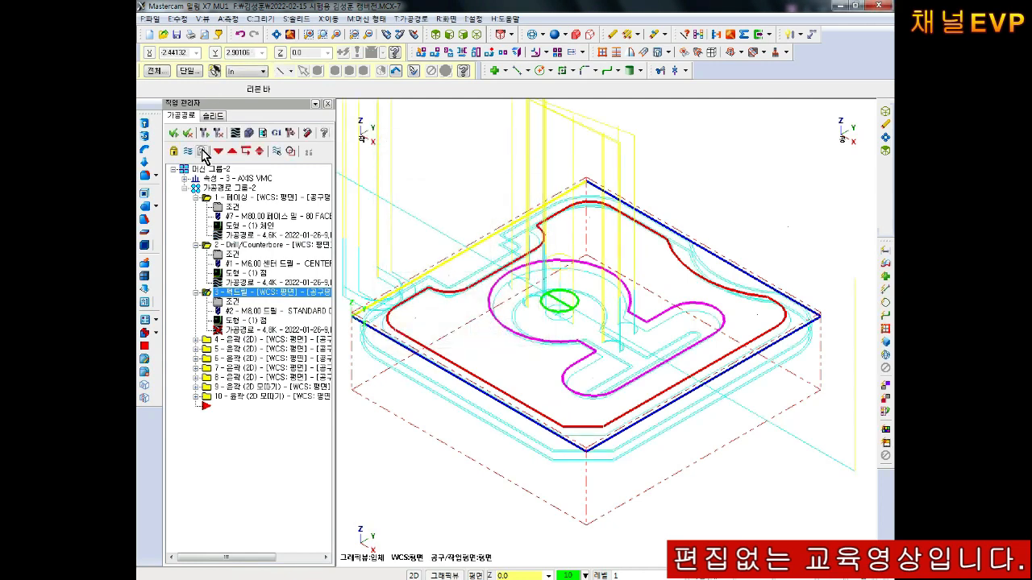
Check the peck drilling operation's tool settings and set its Peck amount to 3.0.
click(234, 302)
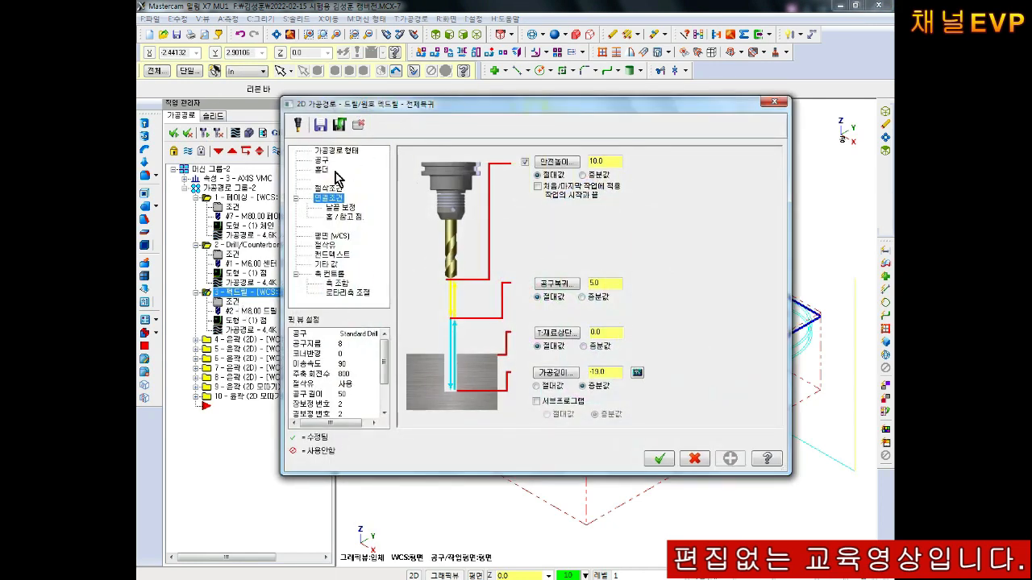
click(321, 163)
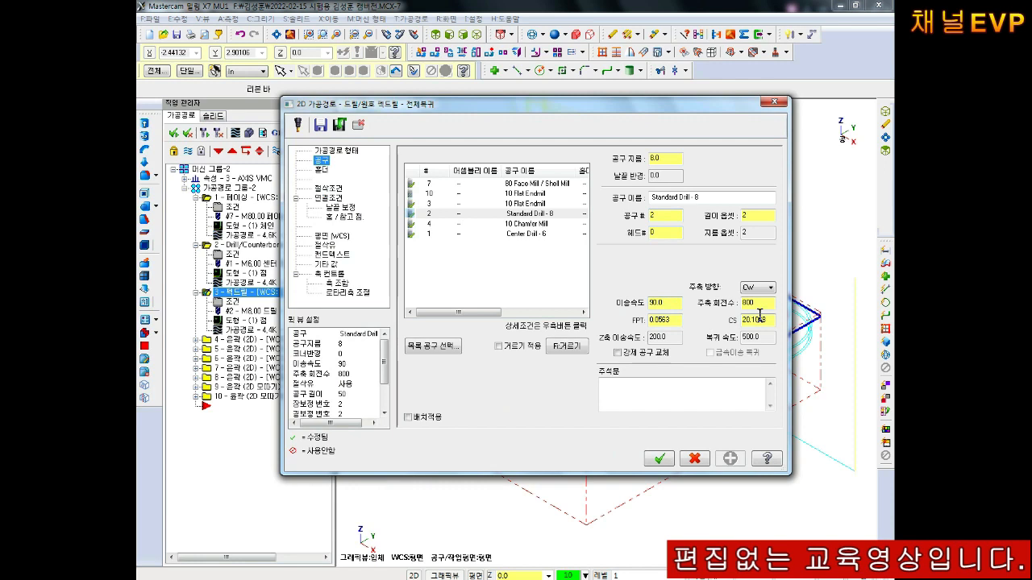
click(335, 188)
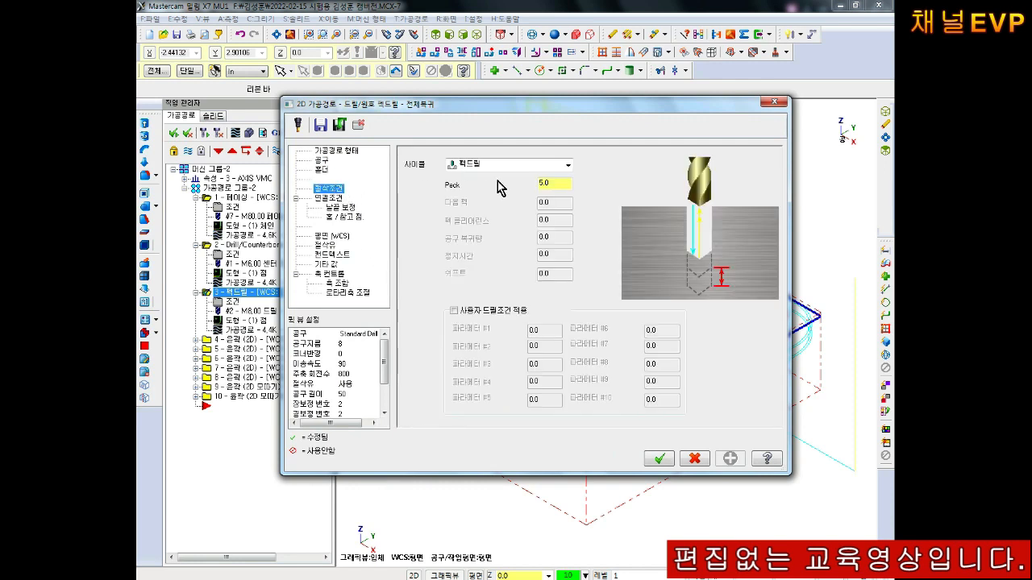
double_click(556, 183)
text(3.0)
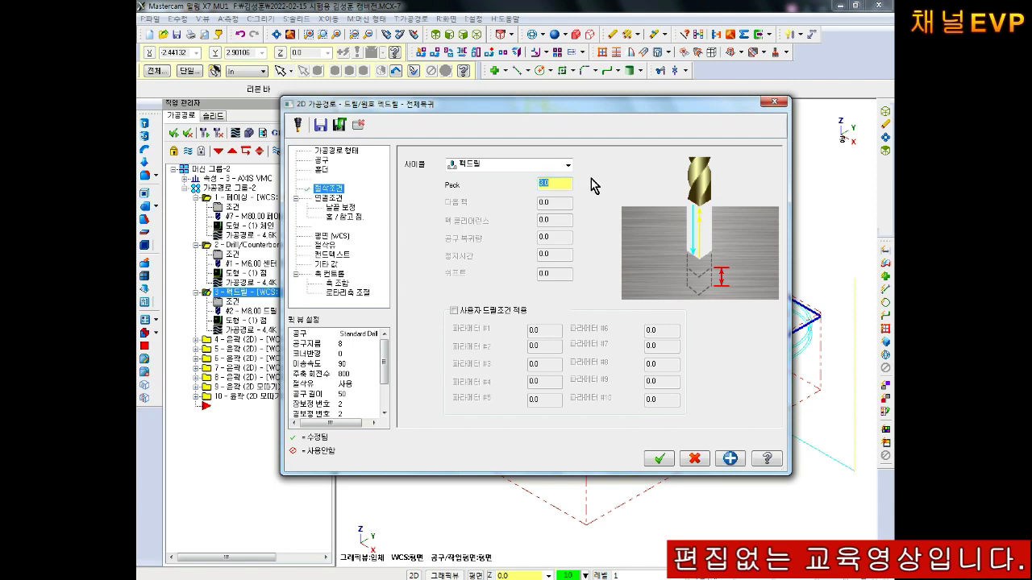
double_click(558, 184)
Edit the peck drilling operation's depth and turn off drill tip compensation.
click(338, 199)
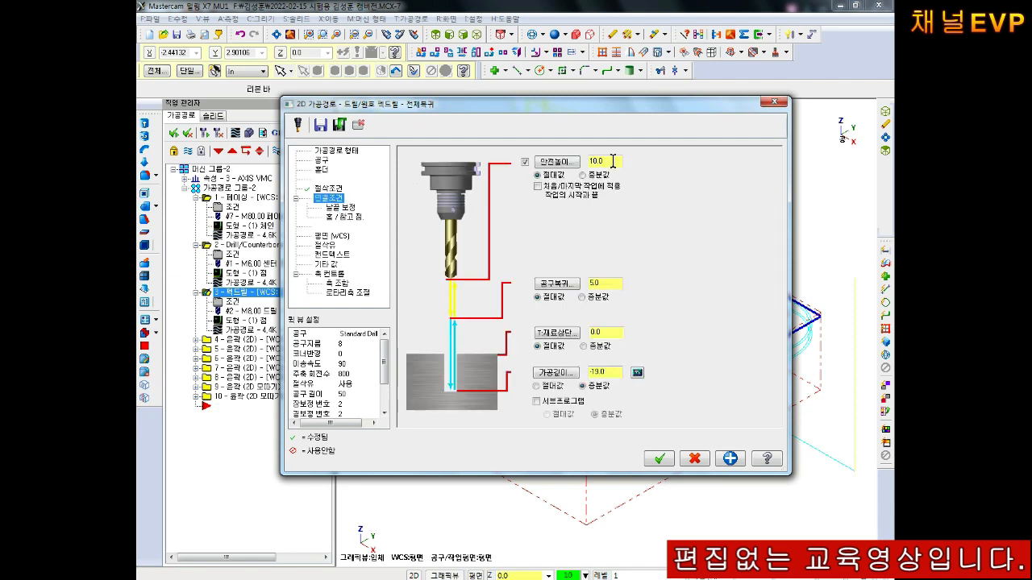
double_click(617, 376)
key(BackSpace)
click(342, 208)
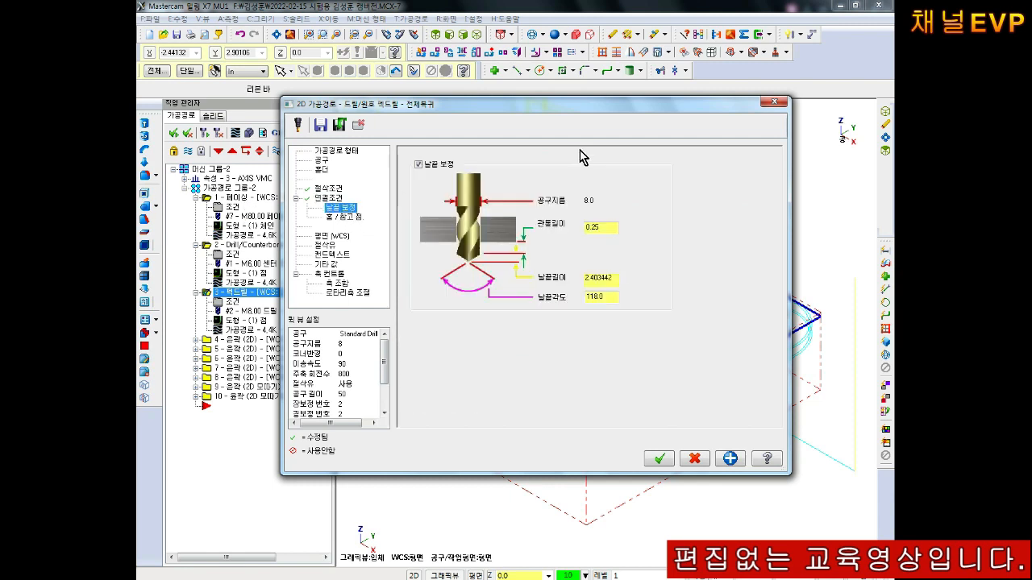
click(418, 164)
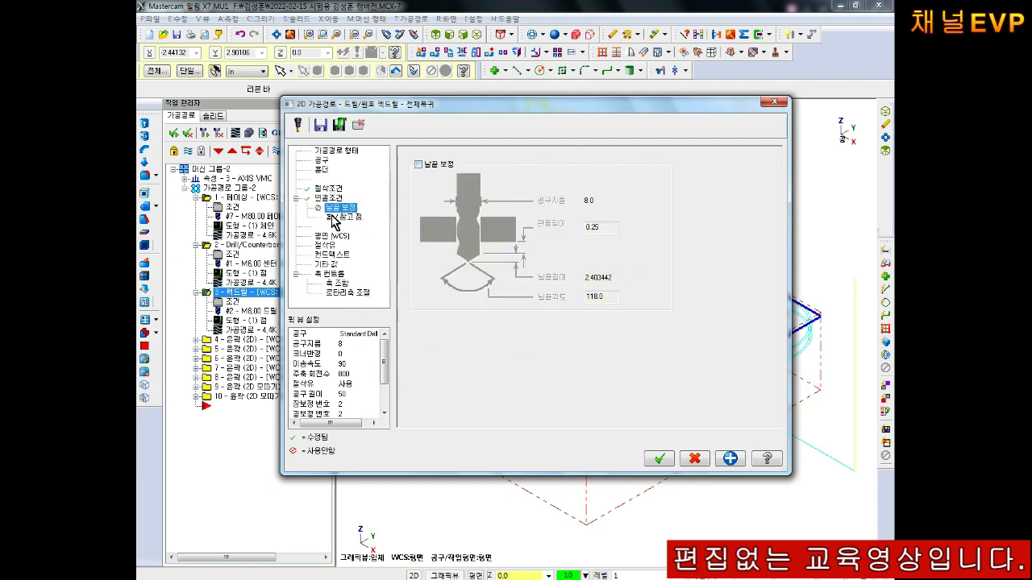
Turn Flood coolant On for the peck drilling operation, accept its parameters and regenerate the toolpath.
click(328, 197)
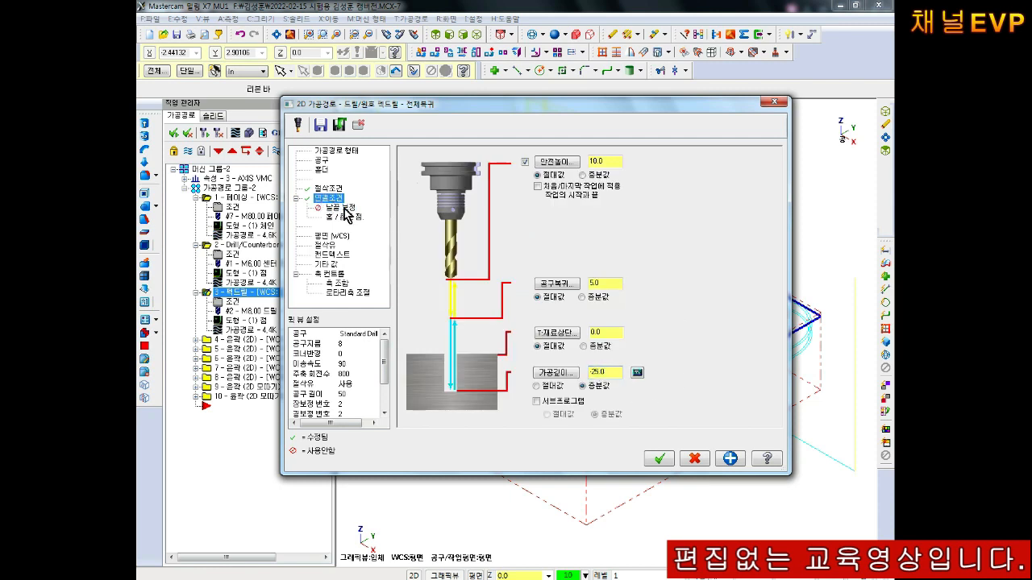
click(345, 208)
click(326, 245)
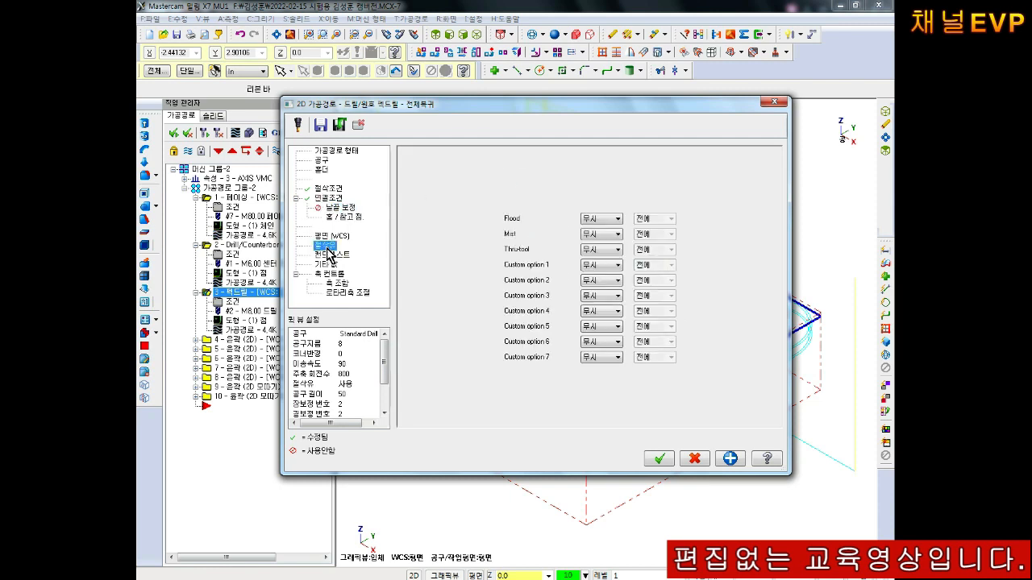
click(594, 220)
click(590, 235)
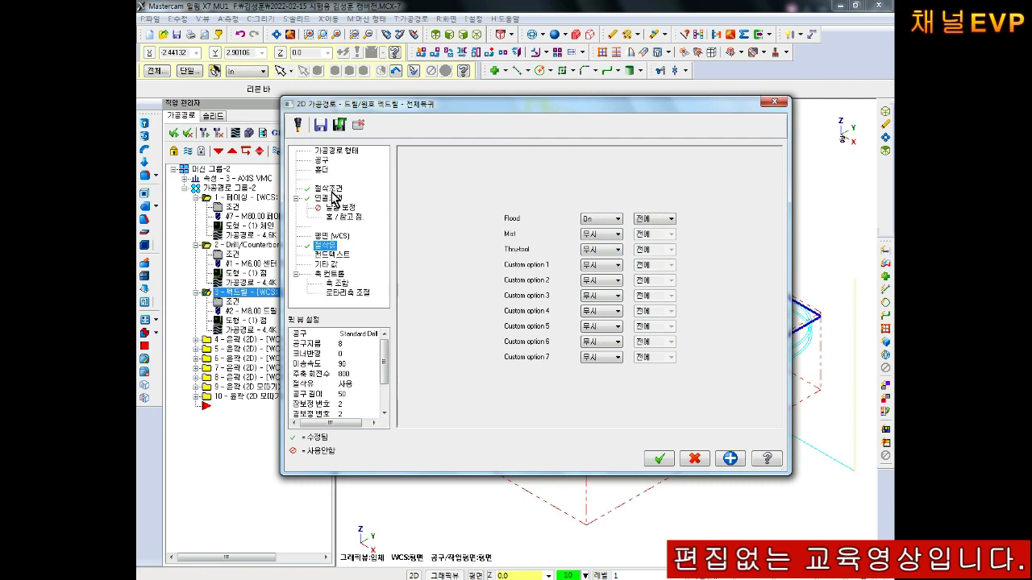
click(658, 459)
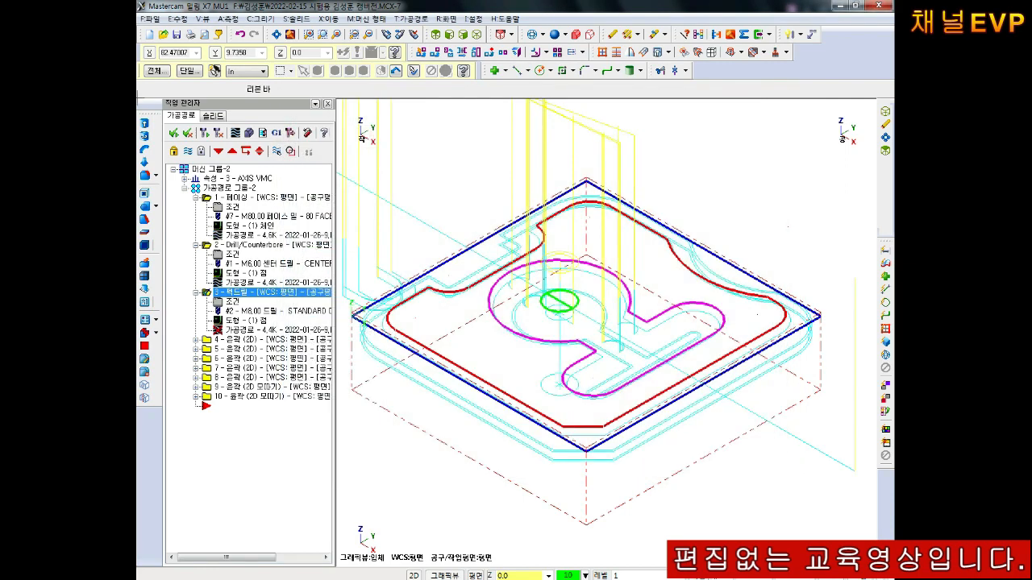
click(205, 134)
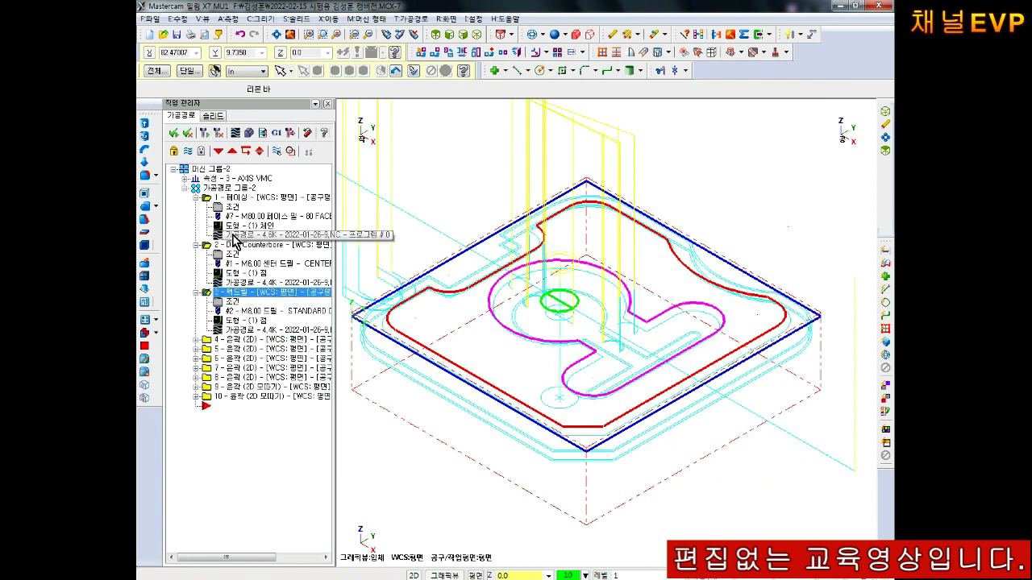
Hide all displayed toolpaths and show only the peck drilling toolpath on the part.
click(173, 133)
click(188, 150)
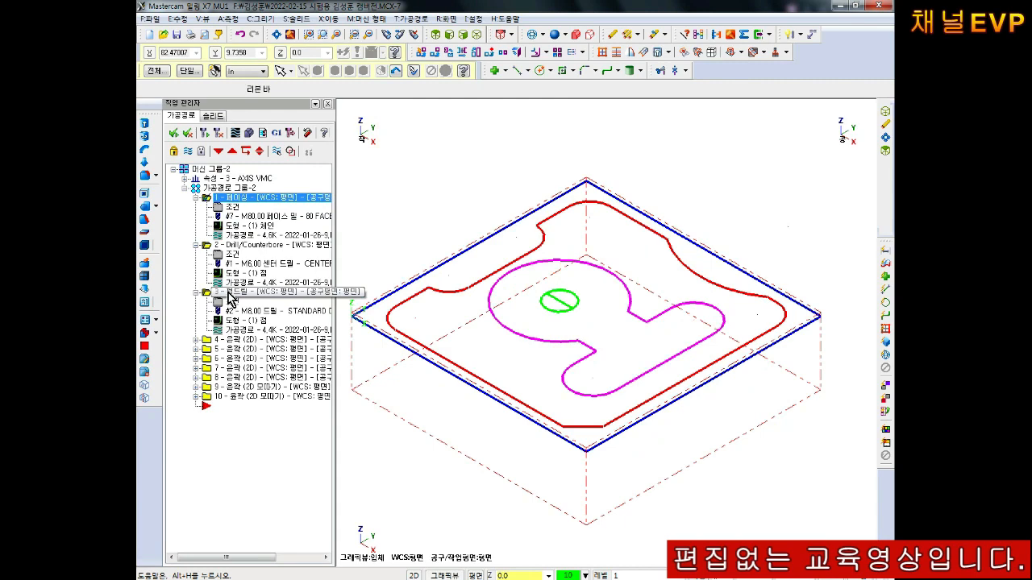
click(225, 293)
click(188, 151)
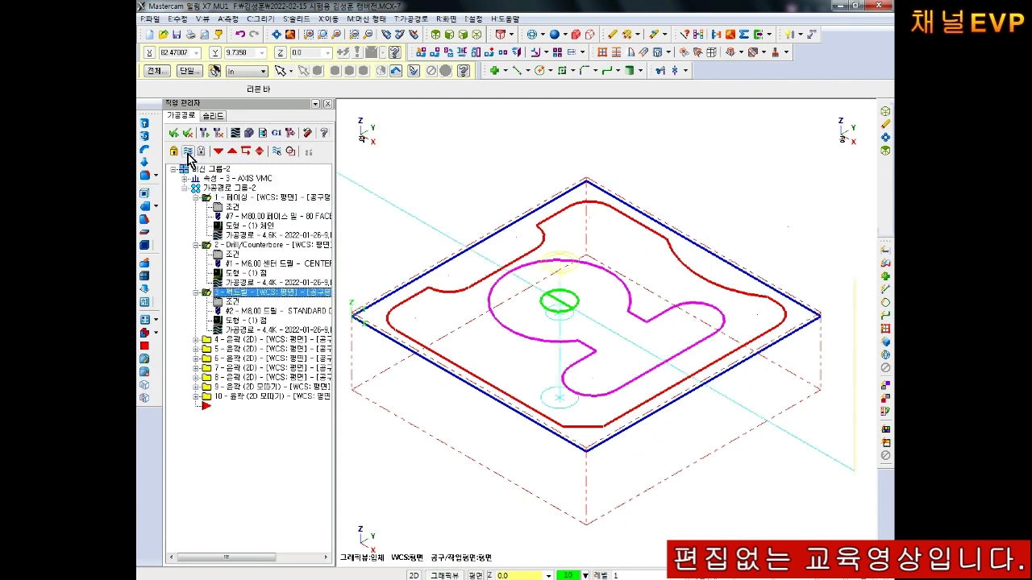
scroll(553, 303, down, 2)
scroll(553, 303, up, 2)
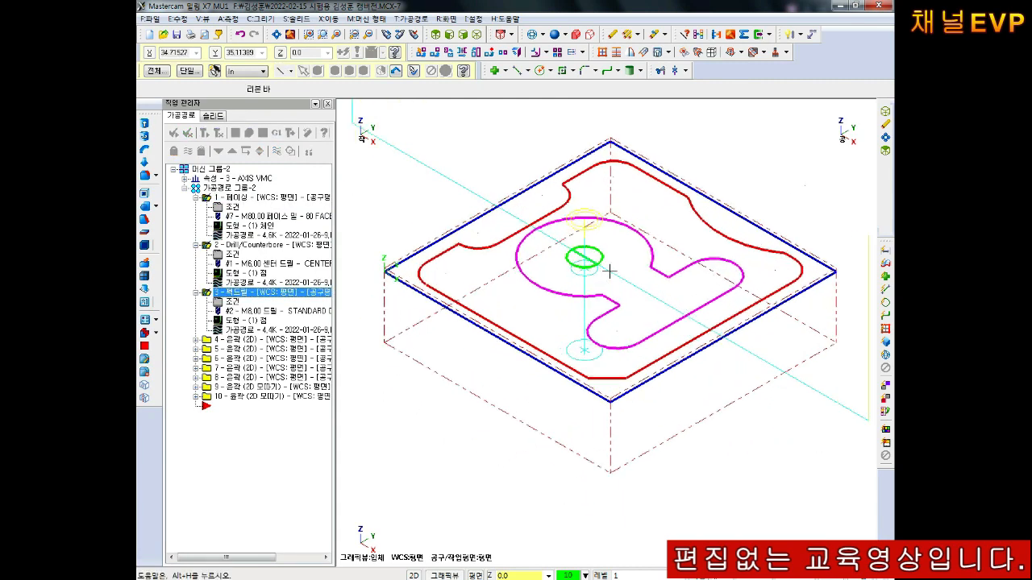
Open contour operation 4's parameters and set its 10 Flat Endmill to spindle speed 3000 and feed rate 300.
click(196, 340)
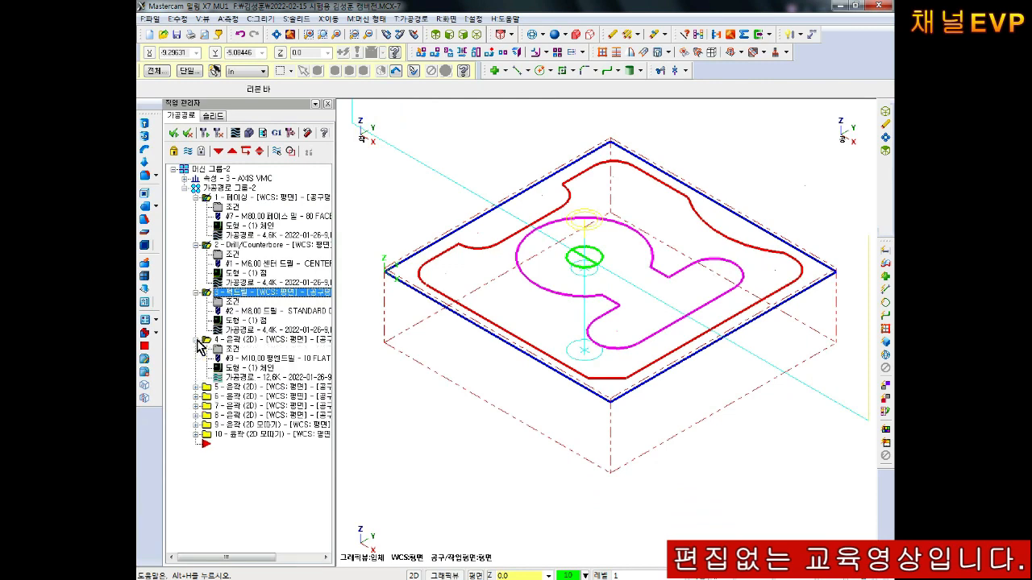
click(230, 341)
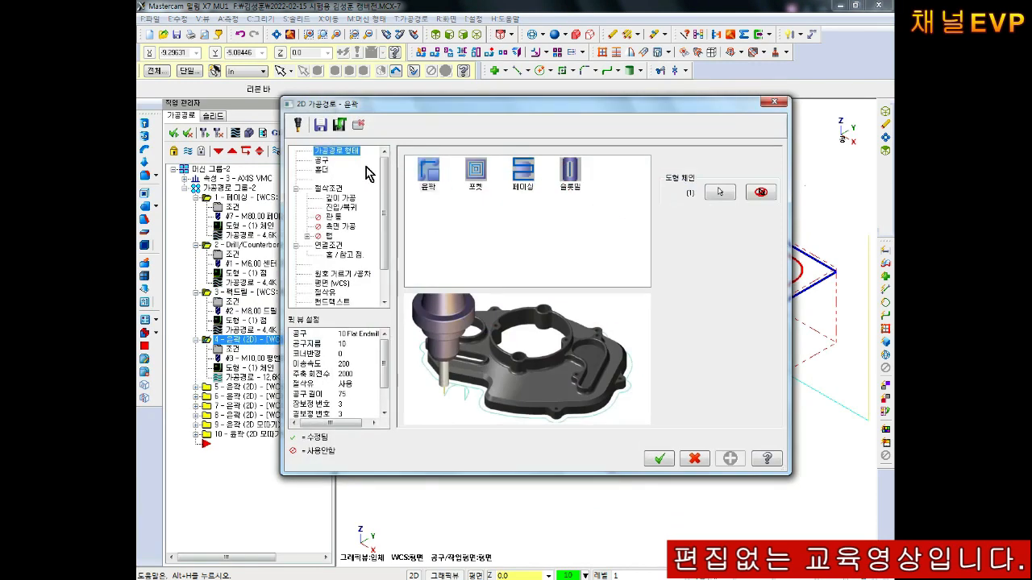
click(322, 160)
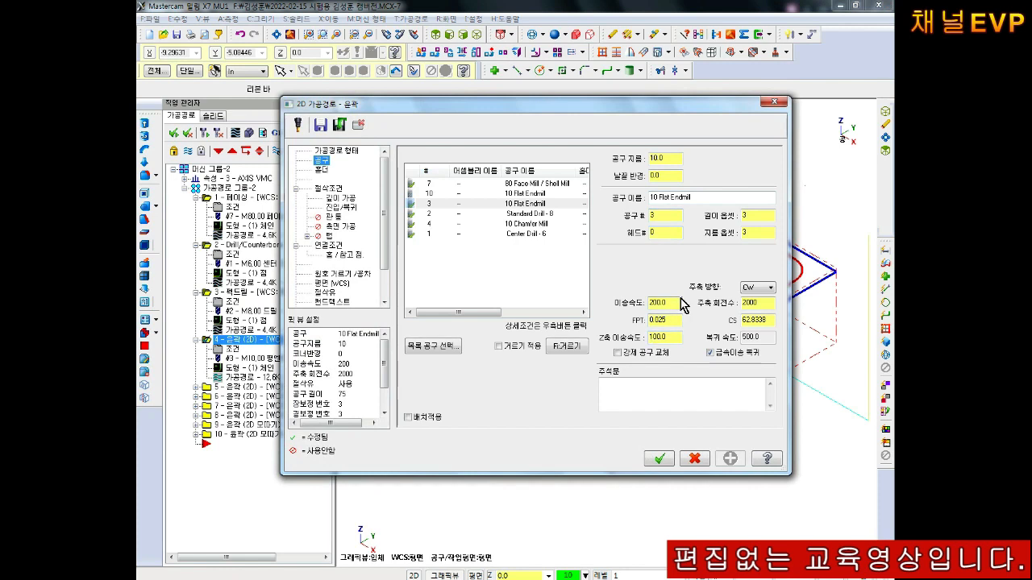
double_click(770, 303)
text(3)
key(Tab)
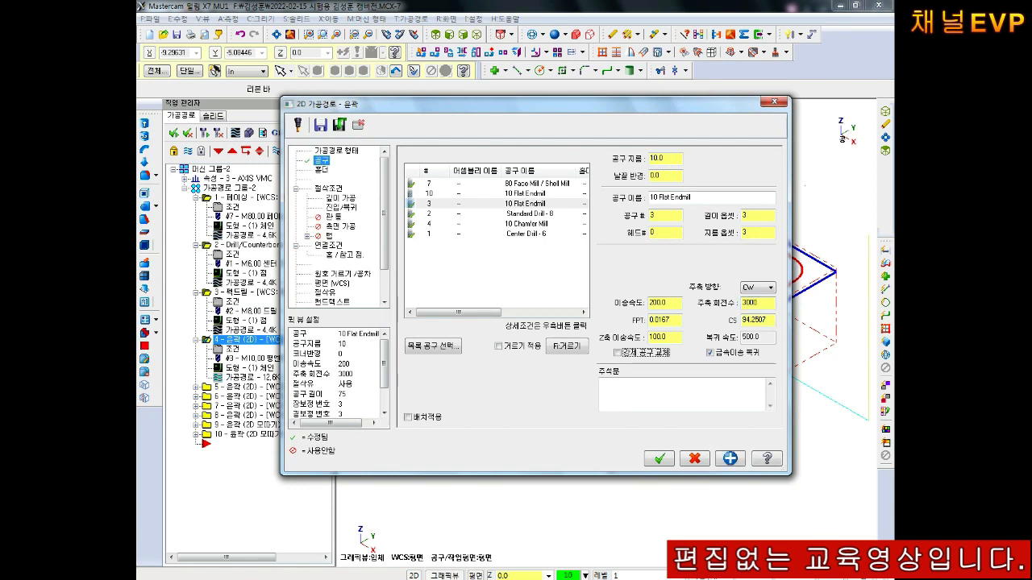
double_click(666, 300)
text(3)
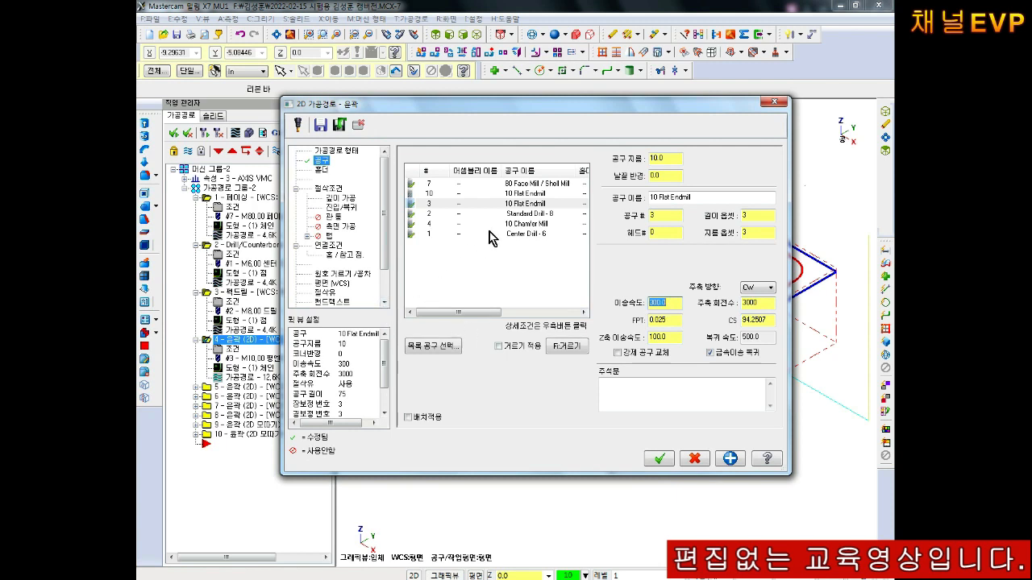
Set the wall stock to leave to 0.0 in contour operation 4's cut parameters.
click(327, 191)
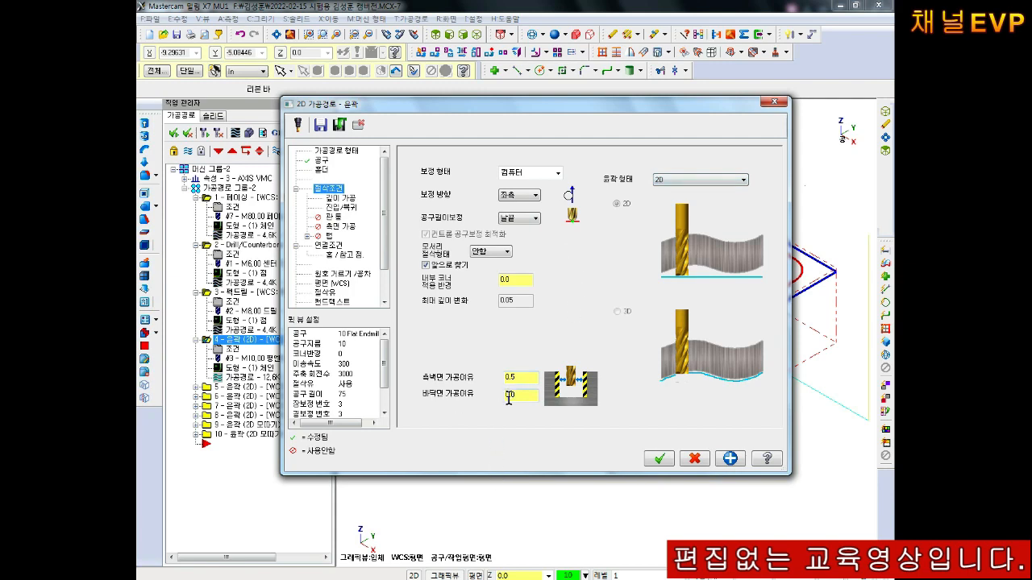
drag(532, 101, 652, 73)
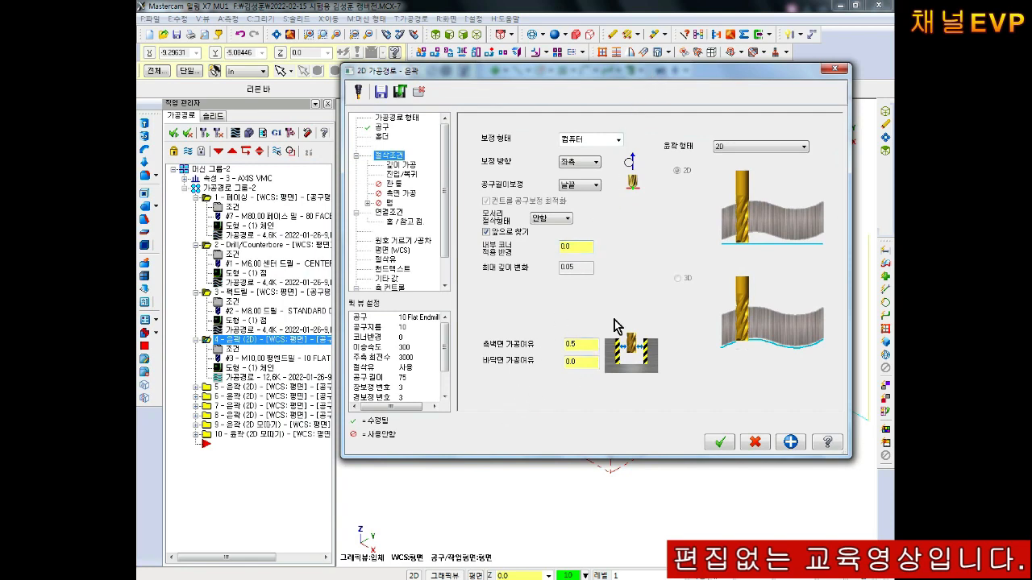
drag(580, 75, 540, 59)
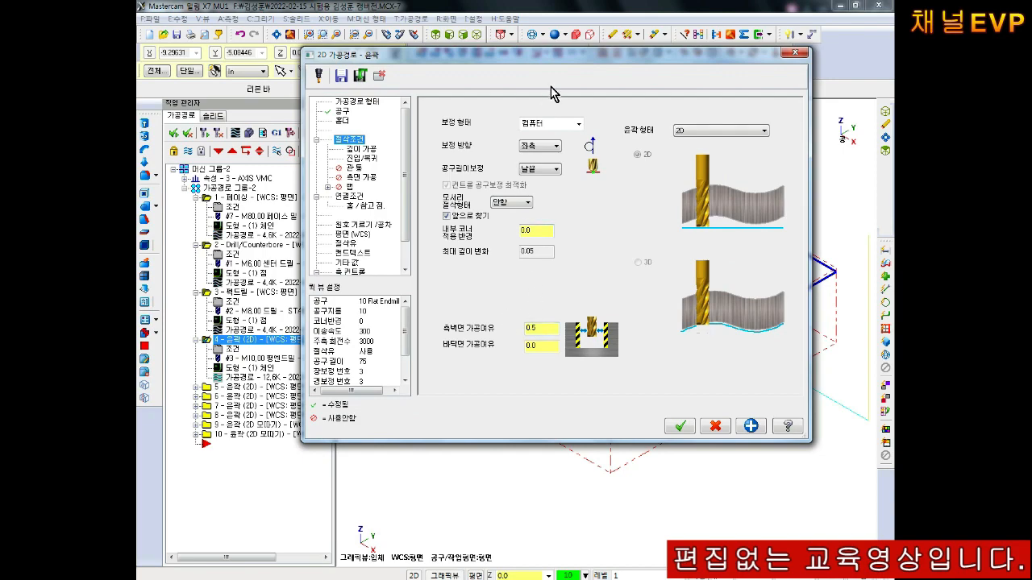
mouse_move(552, 64)
mouse_down()
mouse_move(654, 91)
mouse_move(567, 71)
mouse_up()
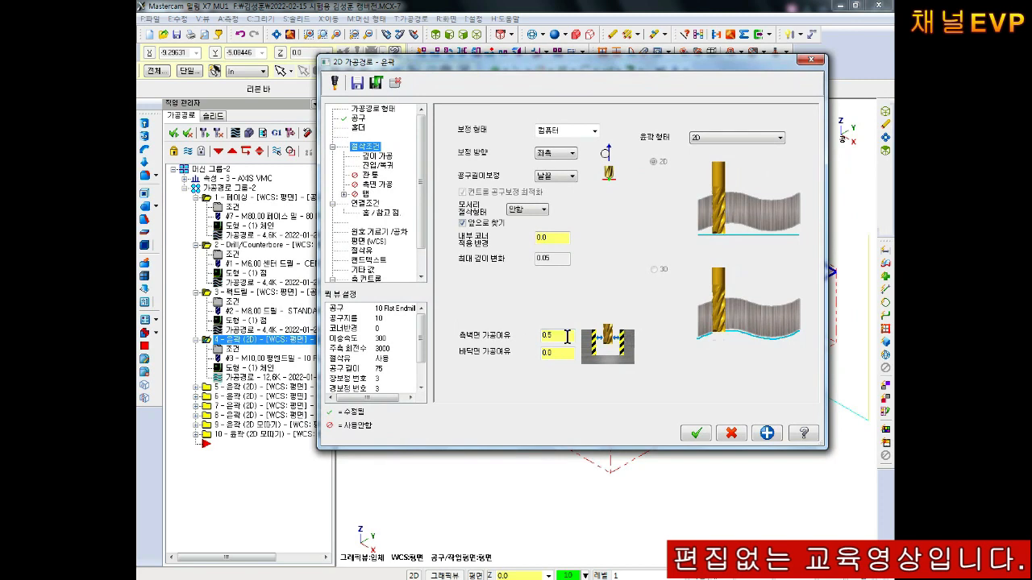
drag(566, 335, 286, 338)
text(0)
key(Return)
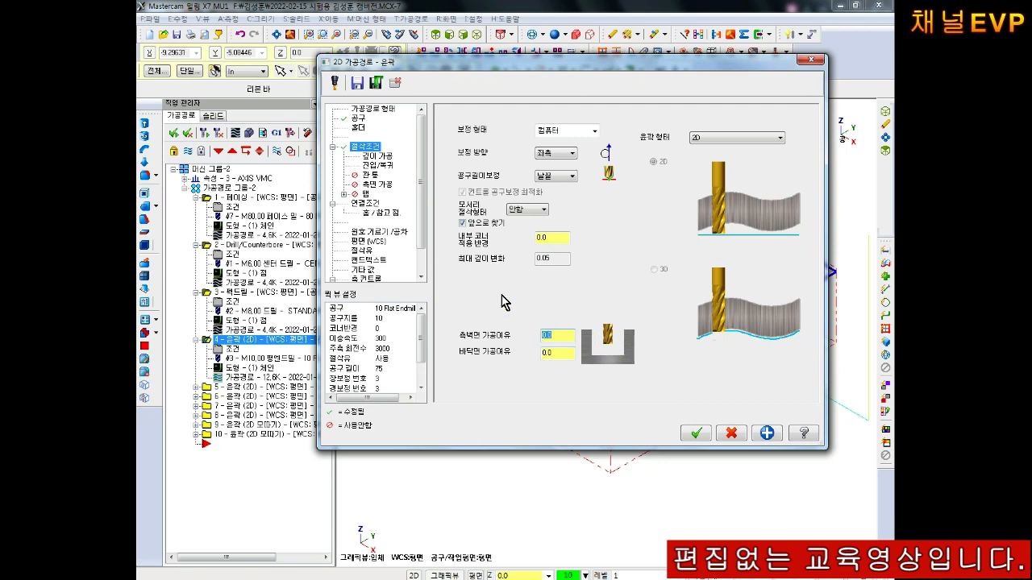
Set the contour's depth cuts to a 1.0 maximum rough step and one 0.2 finish cut, with the tool kept down.
click(387, 165)
click(395, 157)
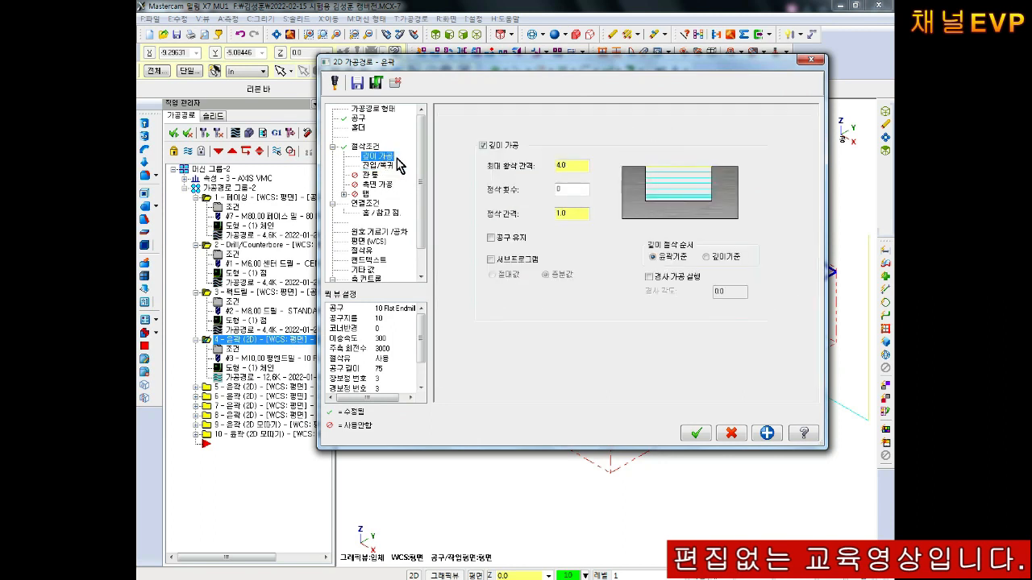
double_click(562, 167)
double_click(561, 188)
text(1)
double_click(586, 214)
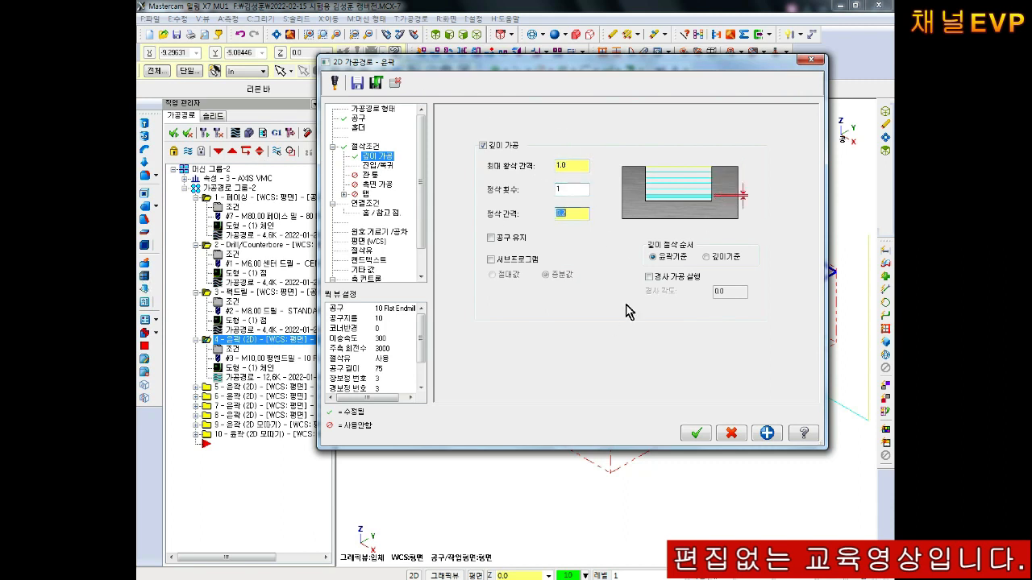
click(498, 238)
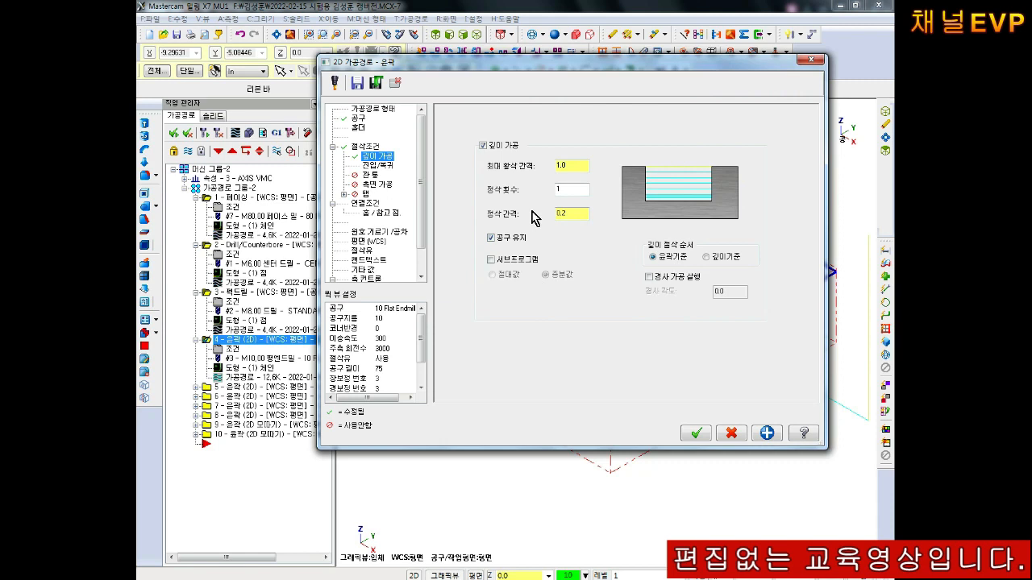
Enable multi passes with two roughing passes, one finish pass at 0.2 spacing run at final depth, and keep the tool down.
click(379, 165)
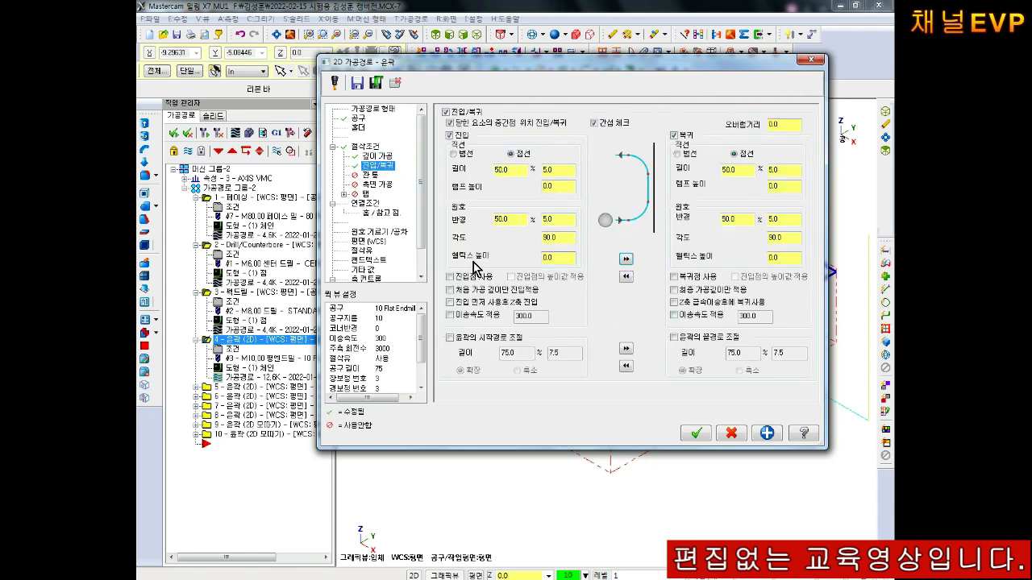
click(376, 185)
mouse_move(618, 62)
mouse_down()
mouse_move(252, 406)
mouse_move(613, 102)
mouse_move(631, 45)
mouse_move(633, 65)
mouse_up()
click(492, 126)
click(559, 154)
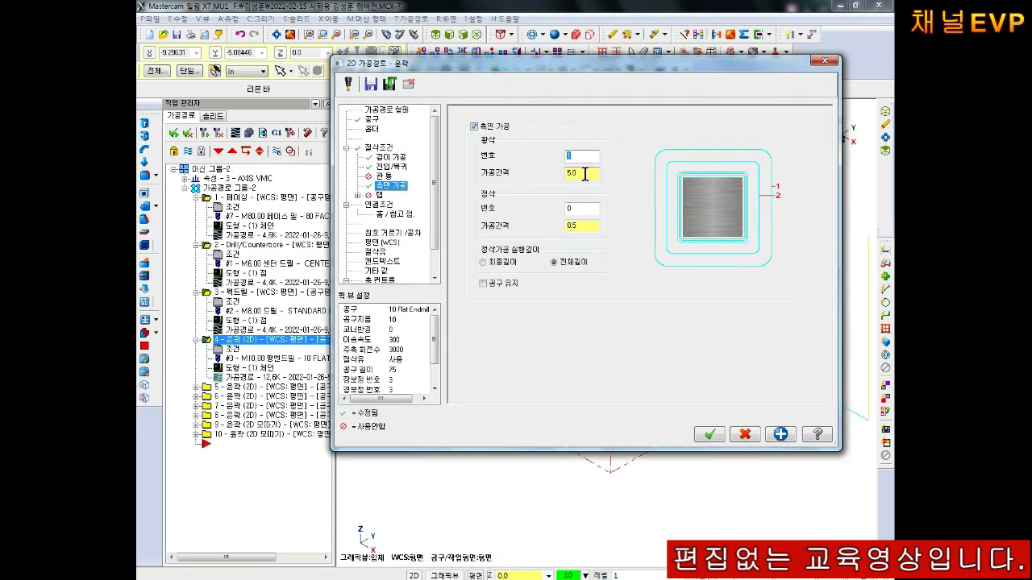
text(2)
key(Tab)
double_click(579, 208)
text(1)
key(Tab)
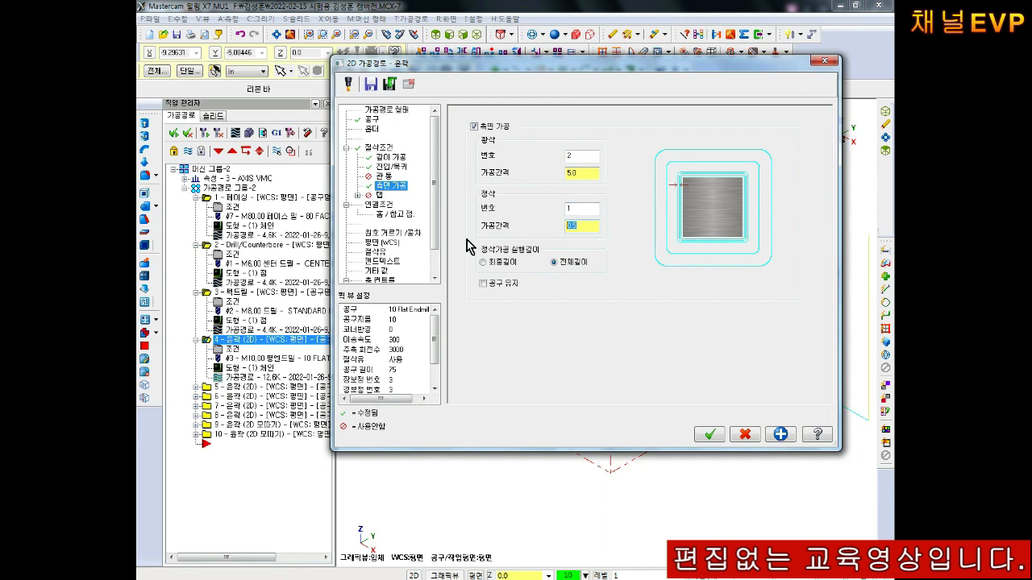
click(505, 264)
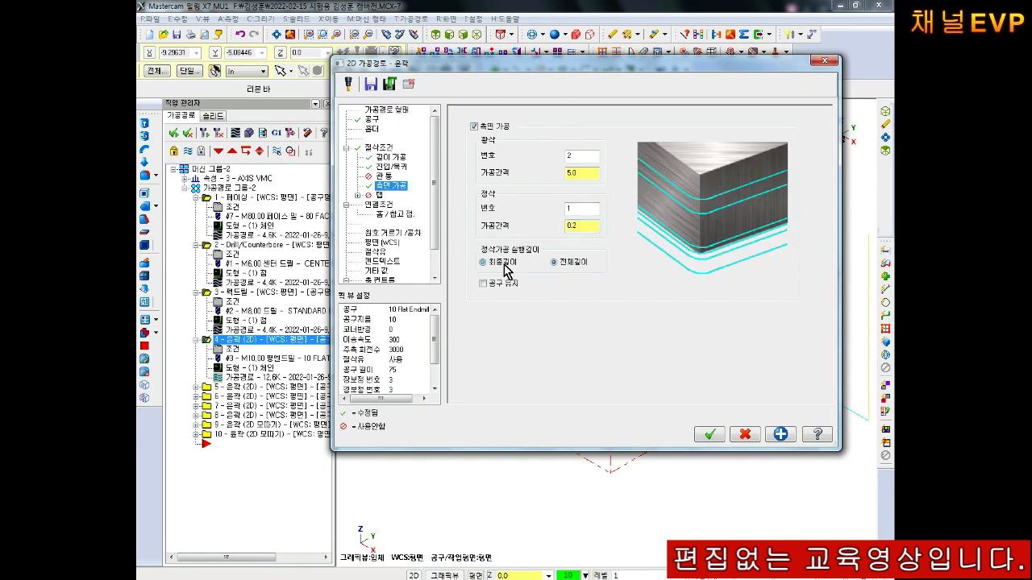
click(495, 283)
Edit contour operation 4's machining depth, turn its Flood coolant On and regenerate the toolpath.
click(379, 205)
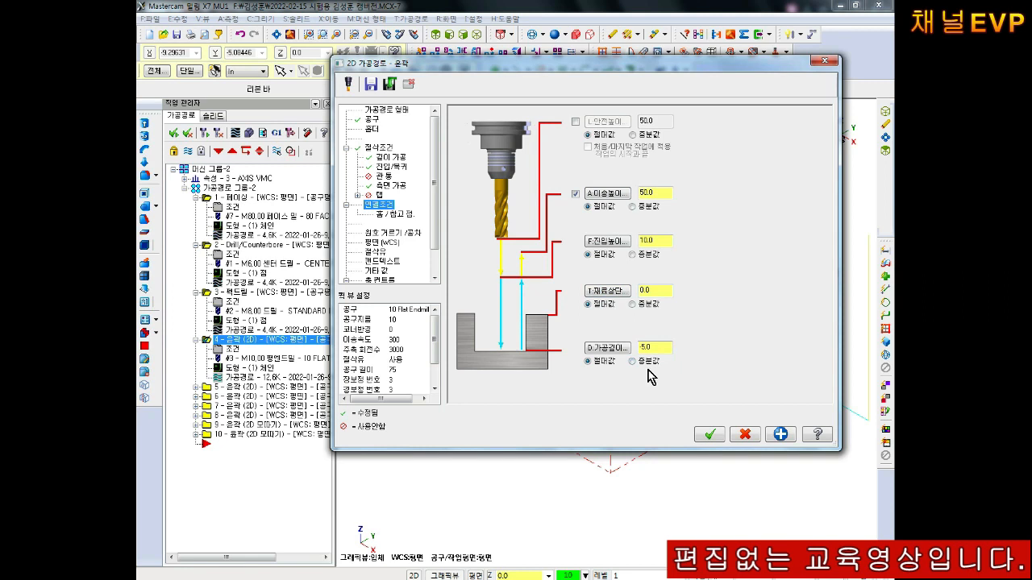
double_click(661, 345)
click(372, 252)
click(651, 179)
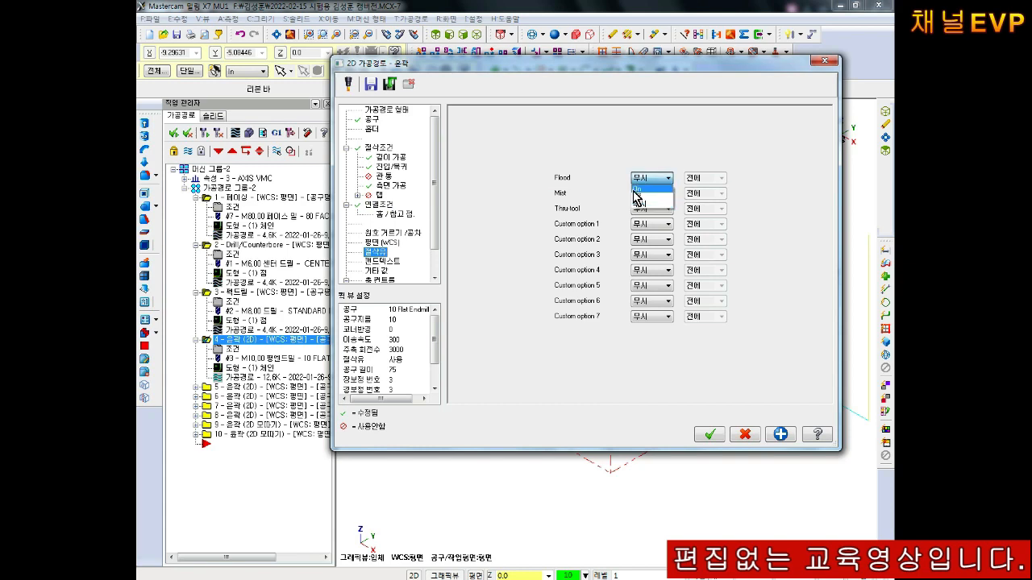
click(641, 196)
click(649, 178)
click(643, 192)
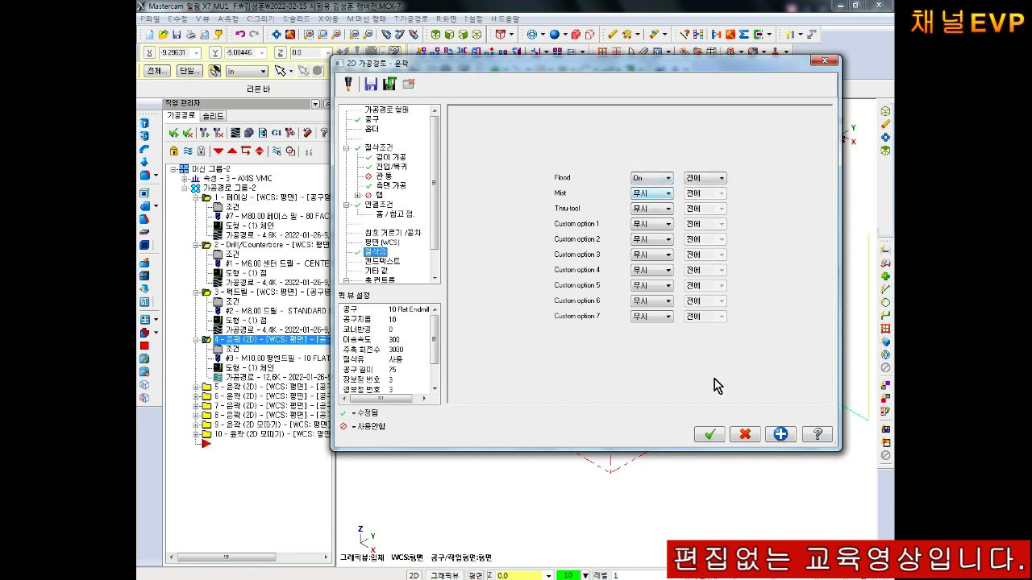
click(710, 434)
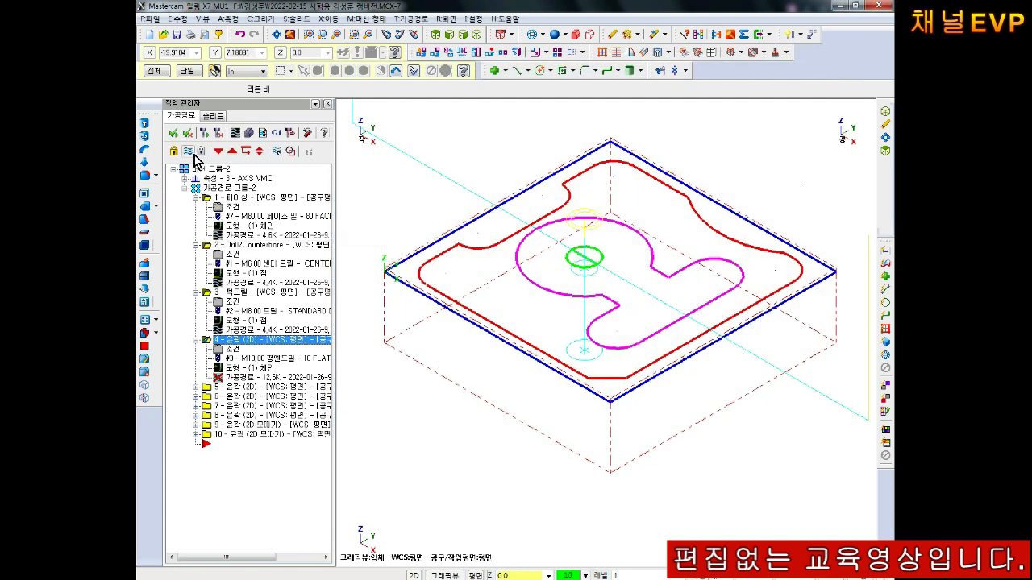
click(205, 133)
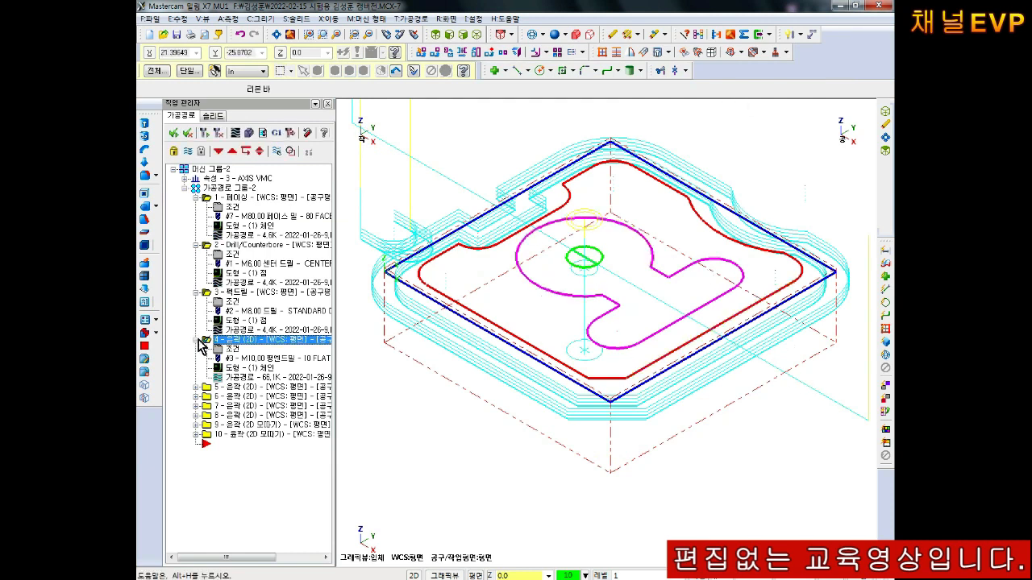
Hide contour operation 4's toolpath and show contour operation 5's toolpath to check what it cuts.
click(196, 387)
click(234, 388)
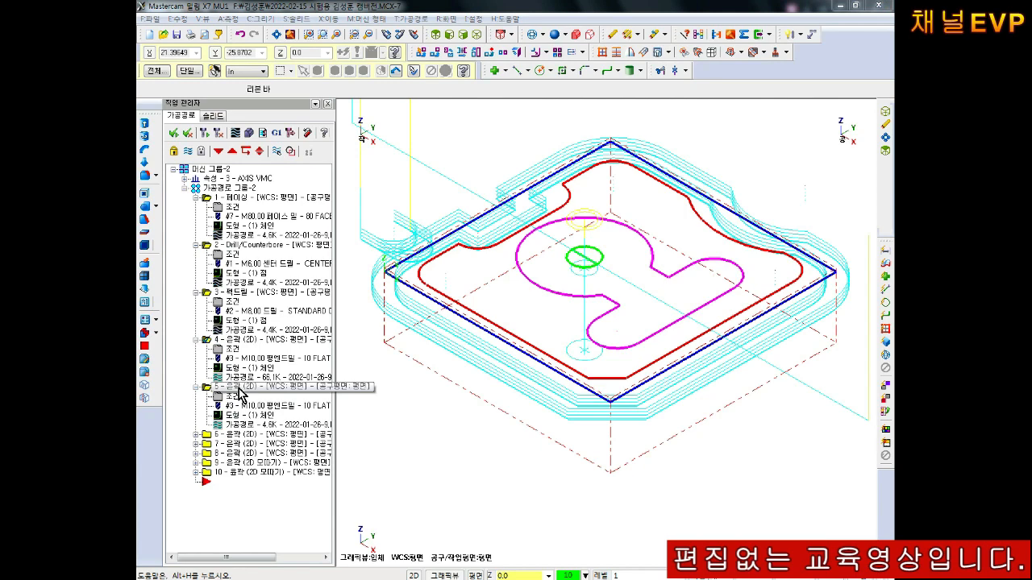
click(207, 133)
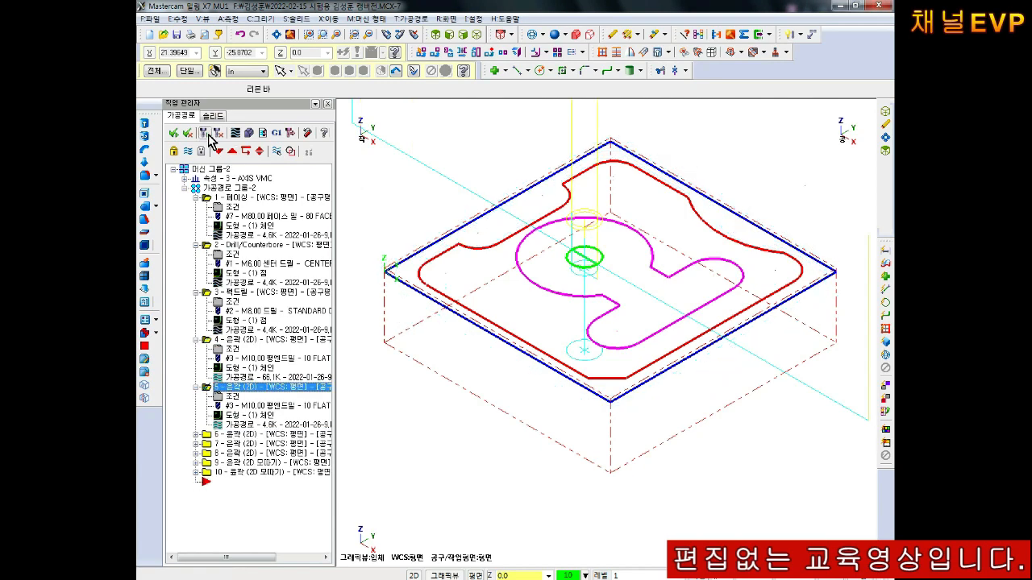
click(189, 152)
click(191, 153)
click(242, 339)
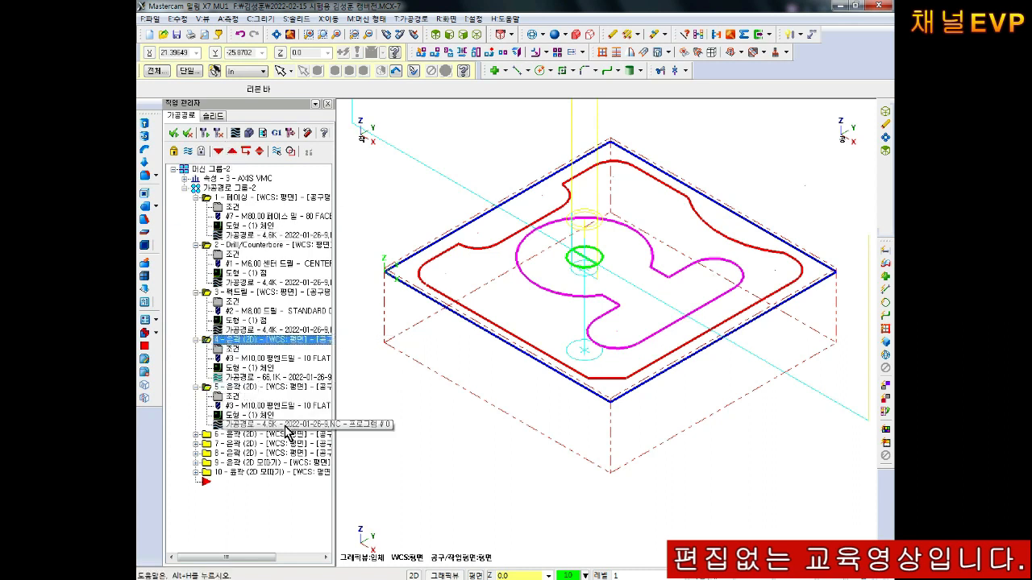
Delete contour operation 5 from the toolpath group.
right_click(246, 388)
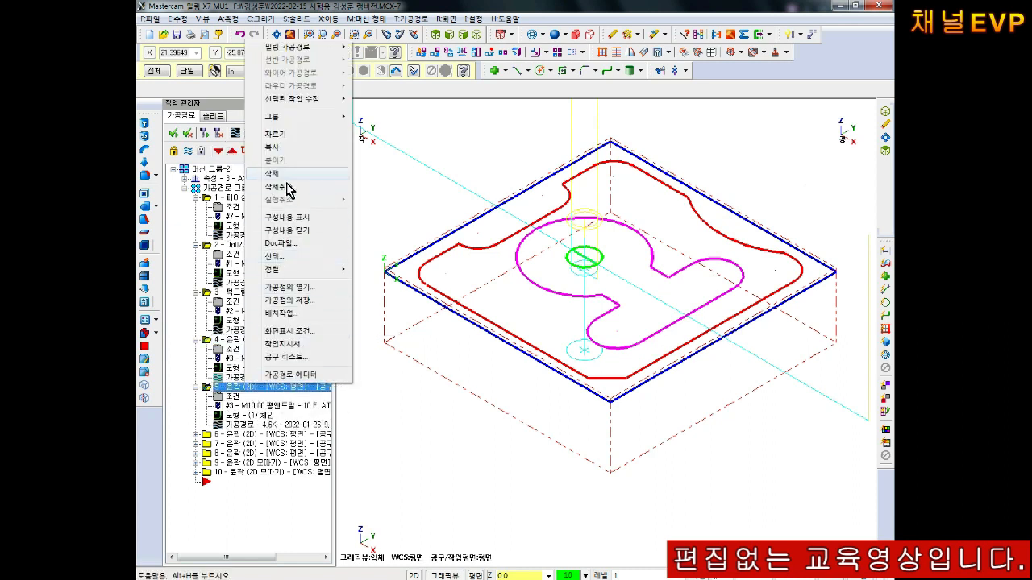
click(286, 174)
click(577, 335)
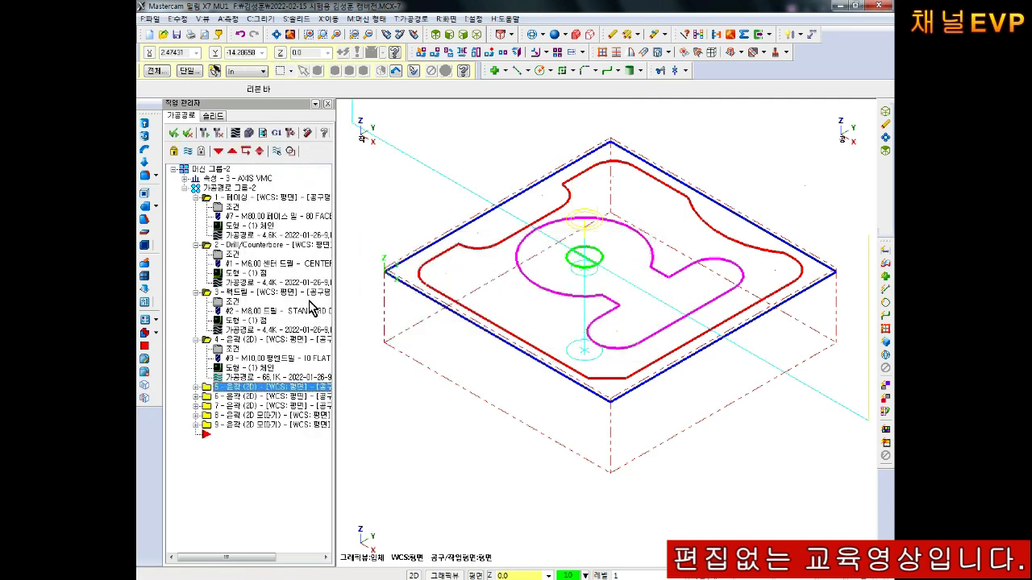
Select all operations, display their toolpaths and collapse the details of operations 1 to 4 in the toolpath tree.
click(203, 135)
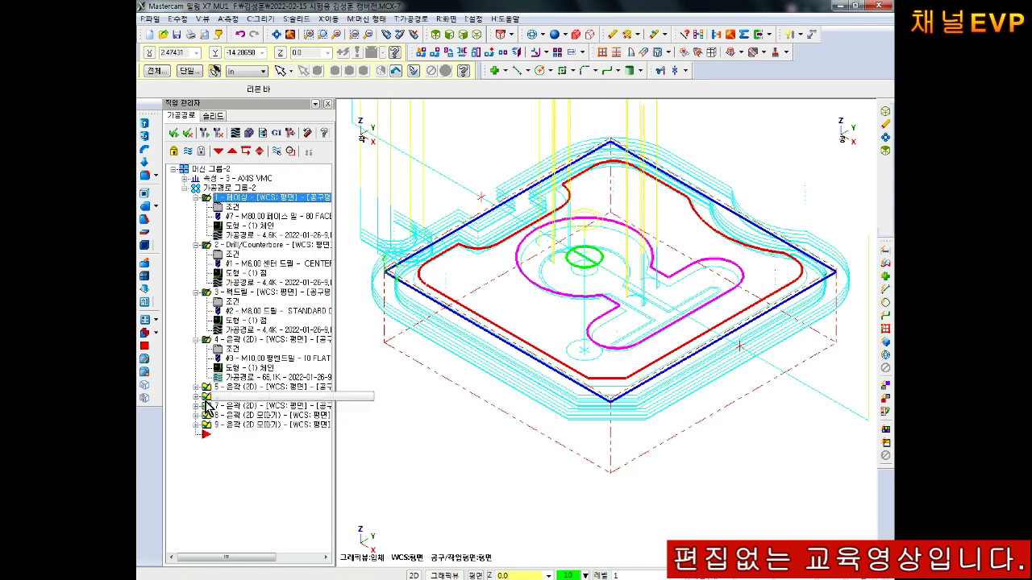
click(196, 197)
click(196, 207)
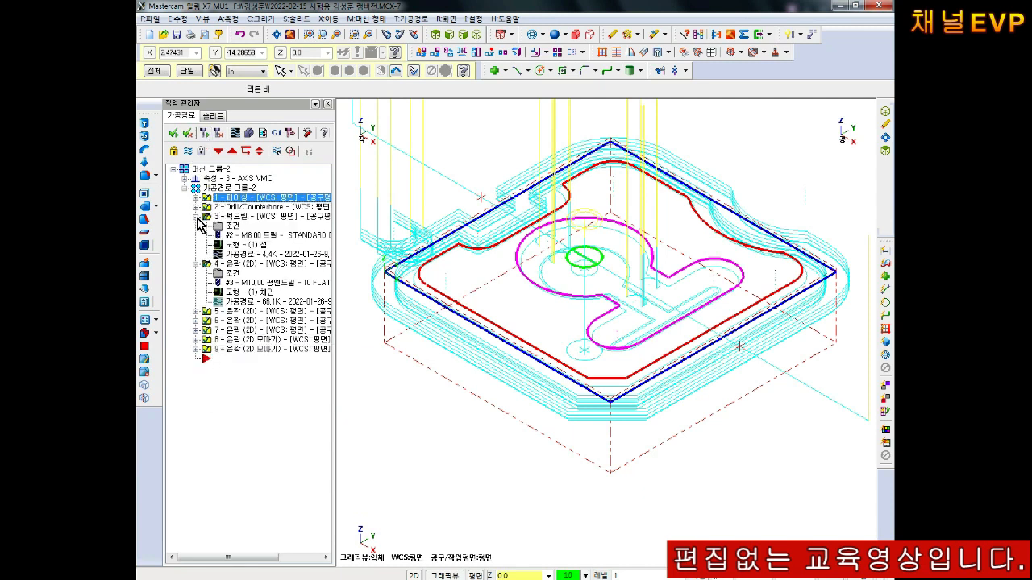
click(196, 216)
click(195, 226)
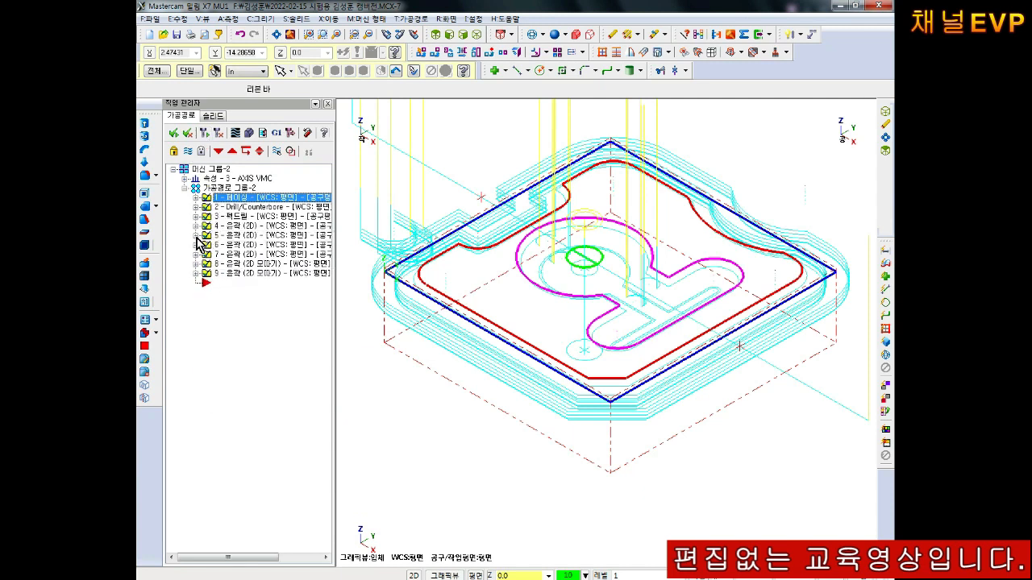
Expand contour operation 5 and display only its toolpath to check what it cuts.
click(196, 236)
click(223, 236)
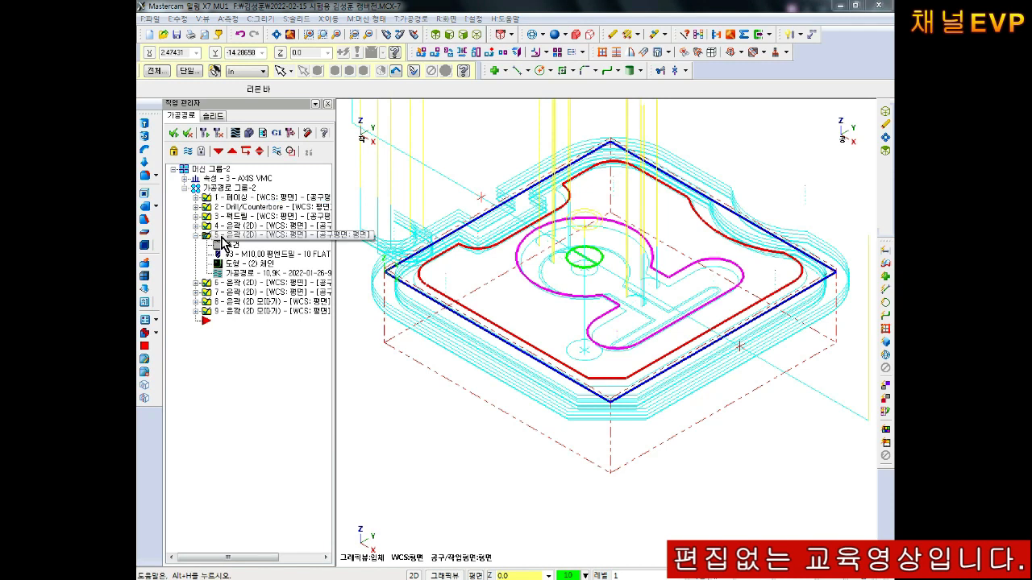
click(188, 151)
click(187, 151)
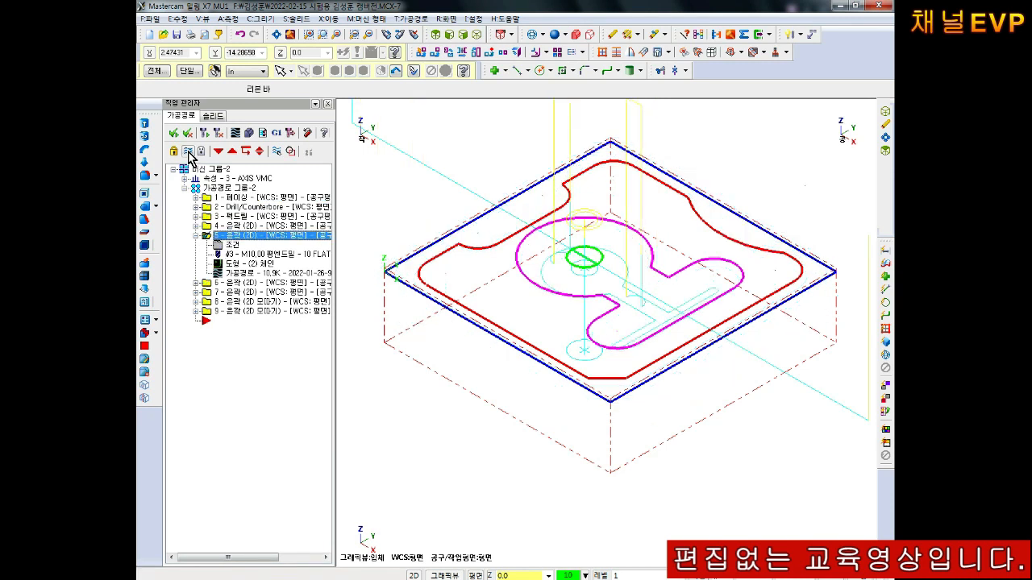
Delete contour operation 5, which uses the 10 mm flat endmill on two chains.
click(225, 197)
shift+click(218, 227)
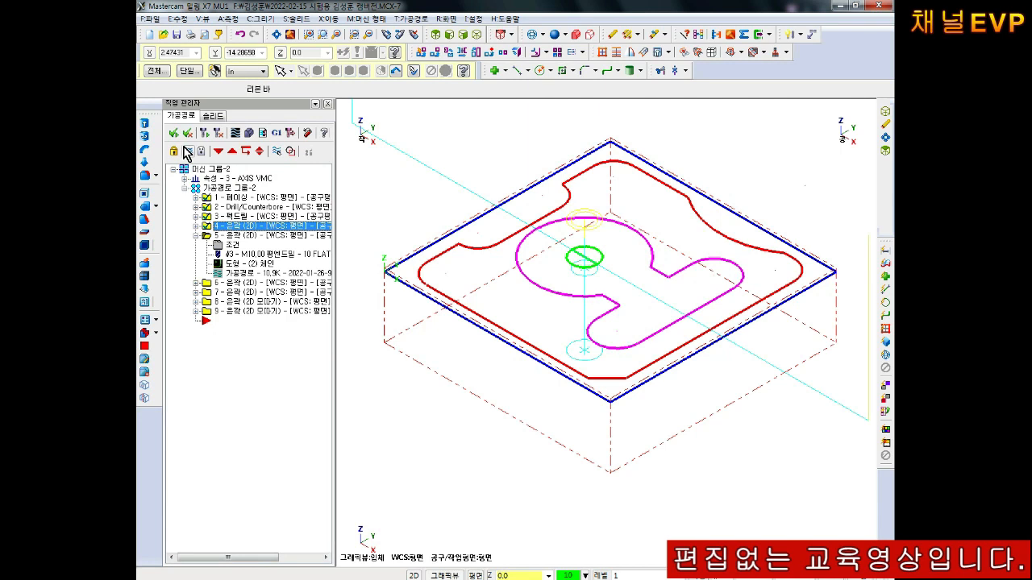
click(234, 236)
right_click(240, 243)
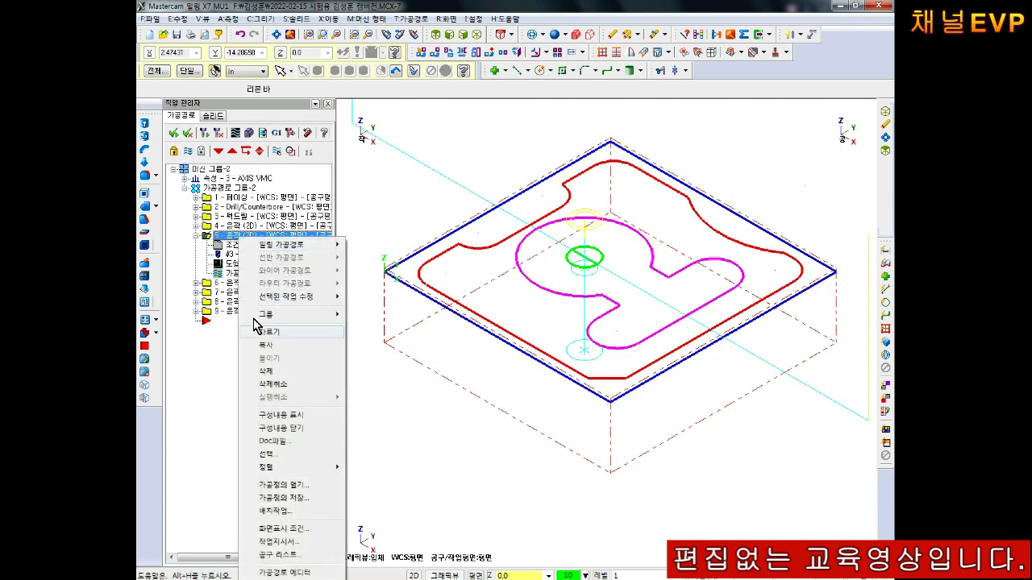
click(258, 373)
click(568, 336)
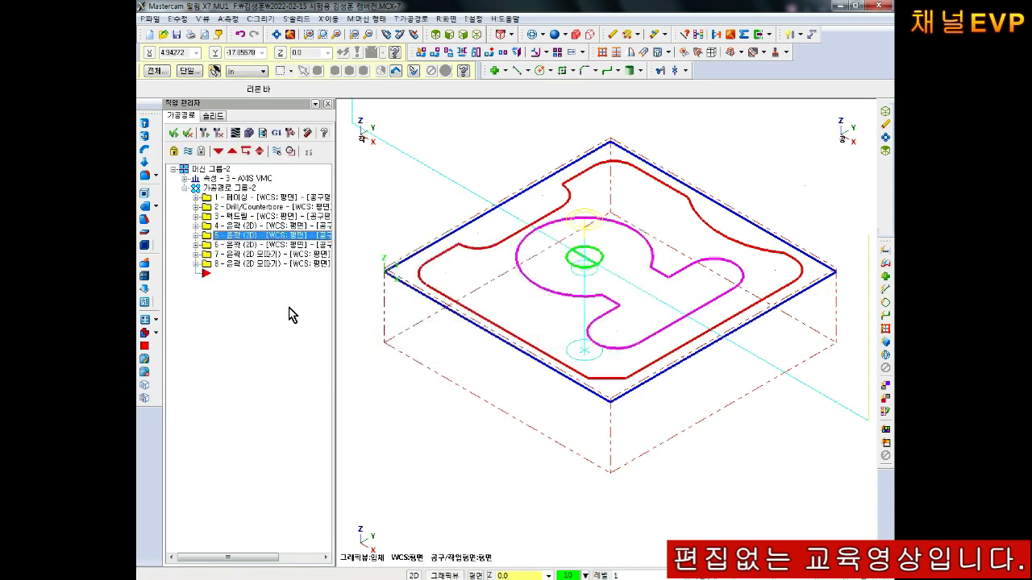
Delete the two 2D contour operations 5 and 6 together, keeping the 2D chamfer contours.
click(238, 245)
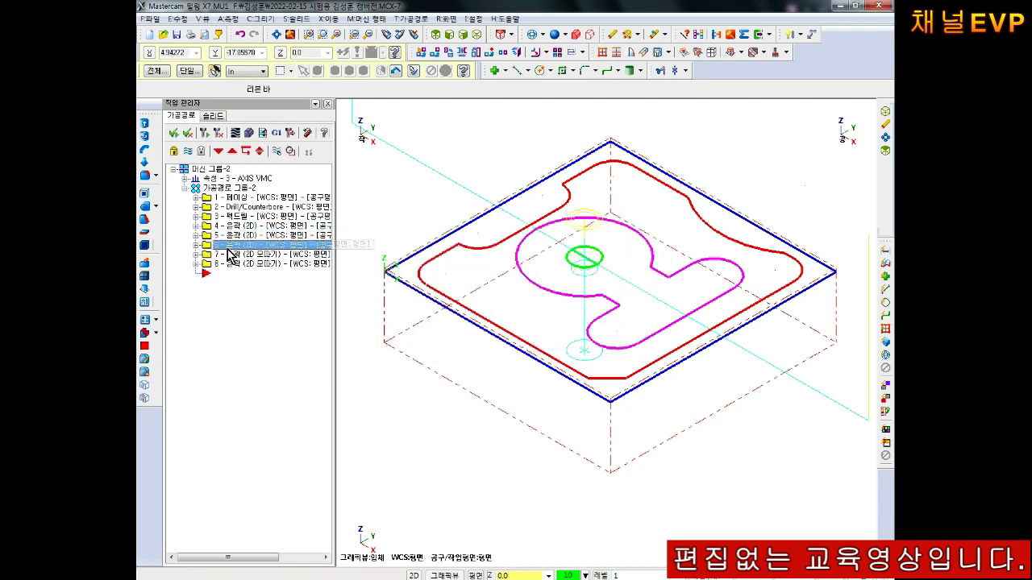
click(223, 237)
ctrl+click(222, 245)
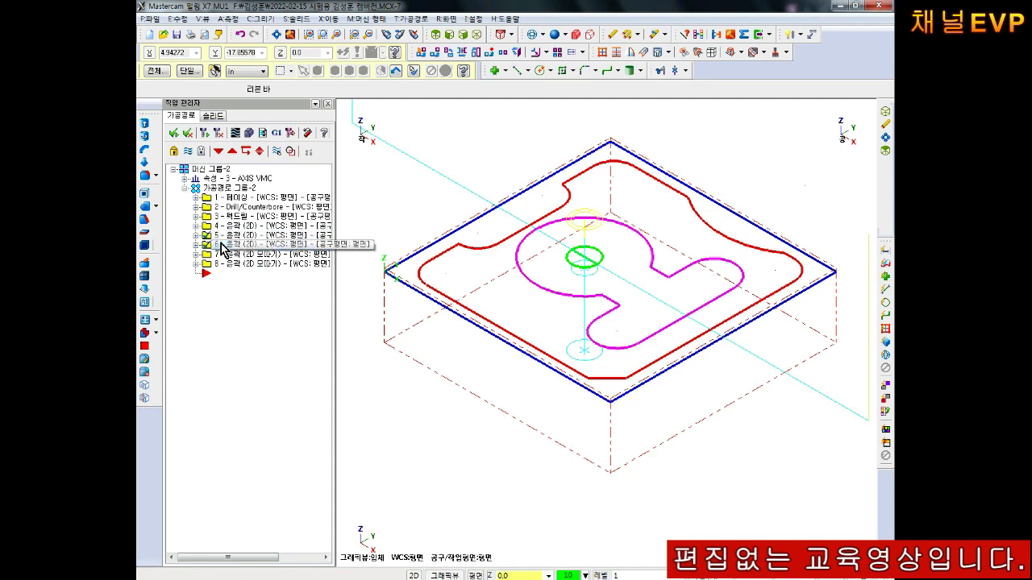
right_click(223, 247)
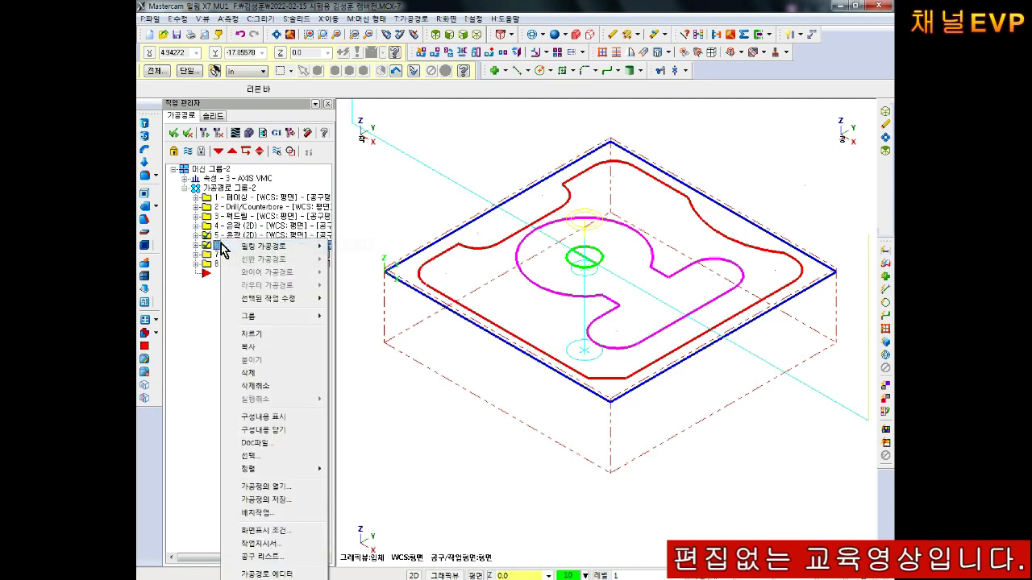
click(255, 375)
click(568, 335)
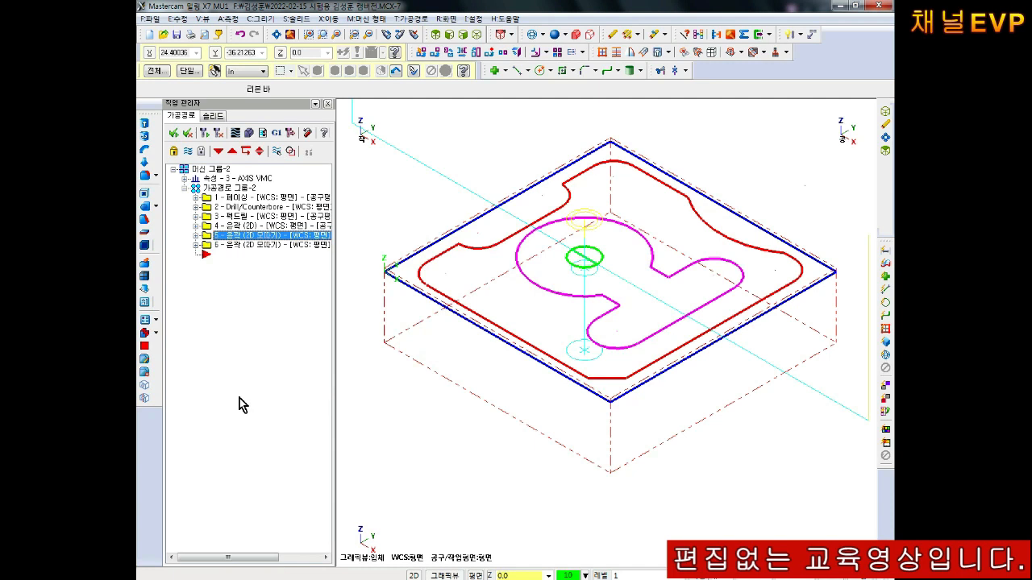
Display the toolpath of the remaining 2D contour operation 4.
click(226, 199)
click(227, 245)
click(227, 216)
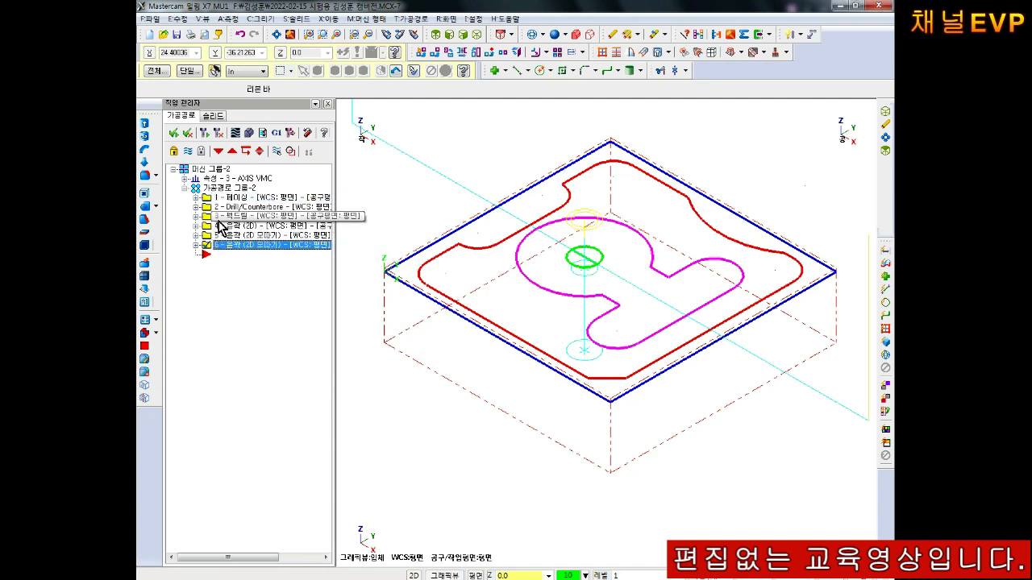
click(224, 228)
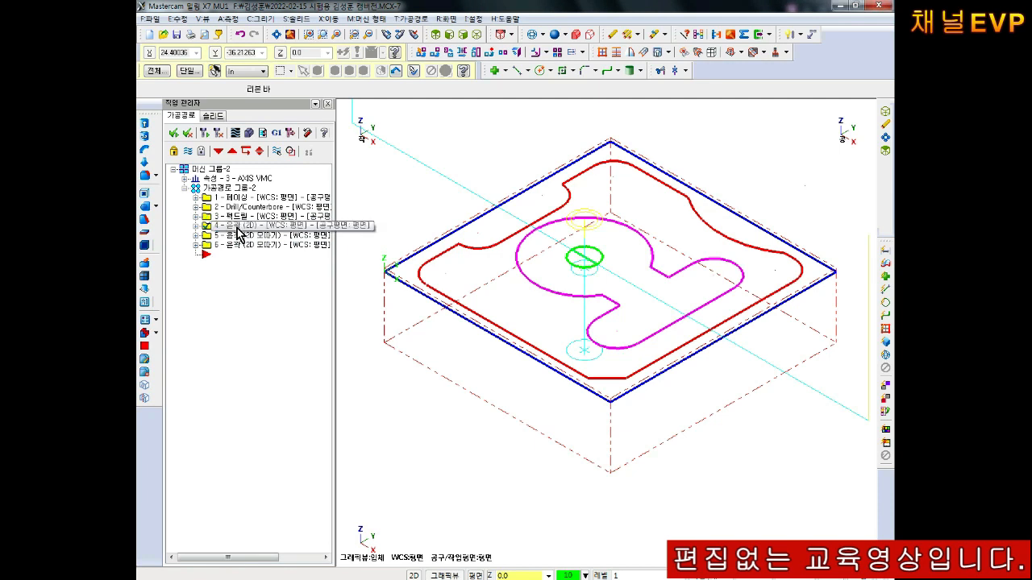
click(189, 152)
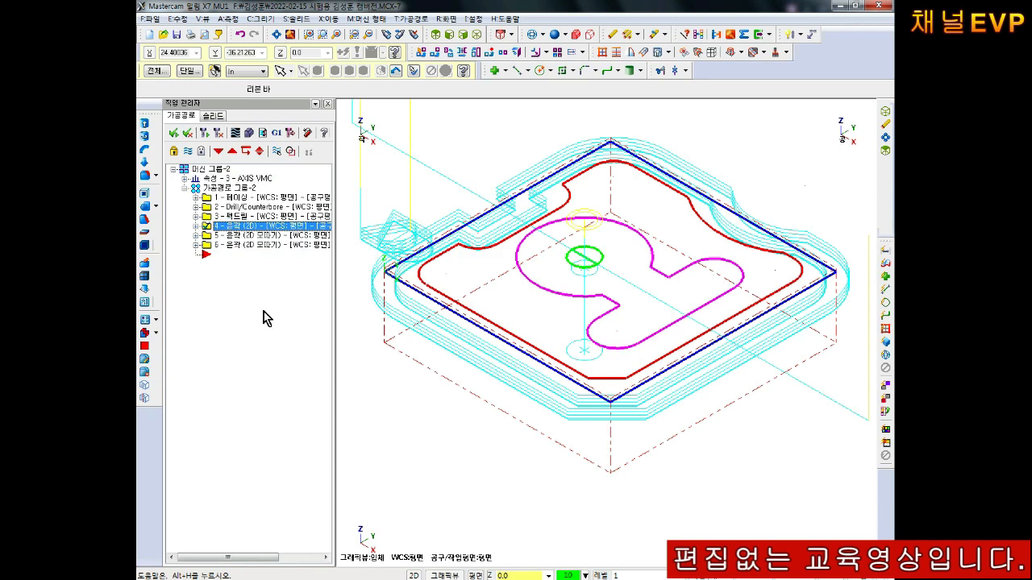
Blank the horizontal green line across the central hole circle, working in the top view.
click(436, 33)
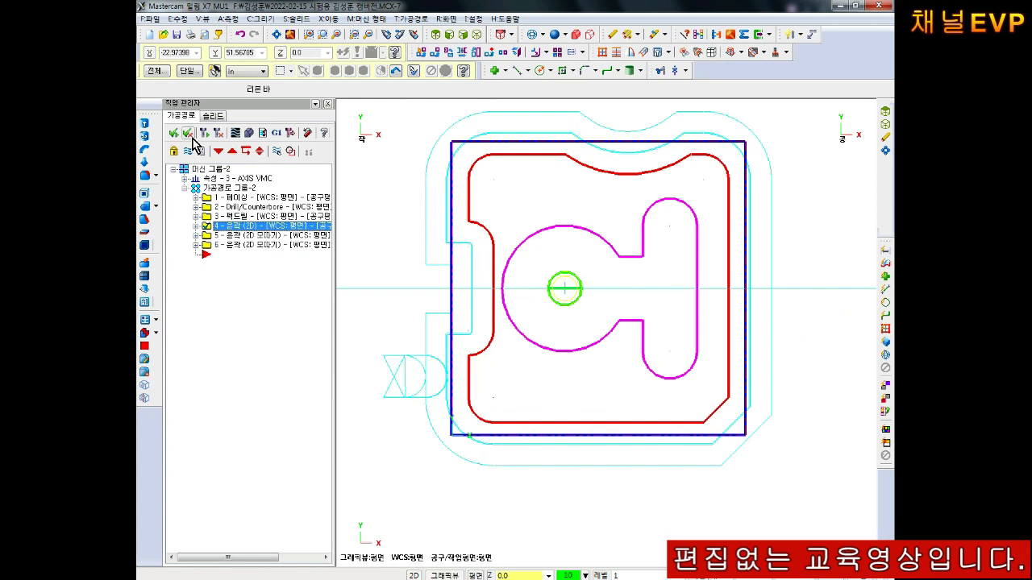
scroll(567, 290, up, 3)
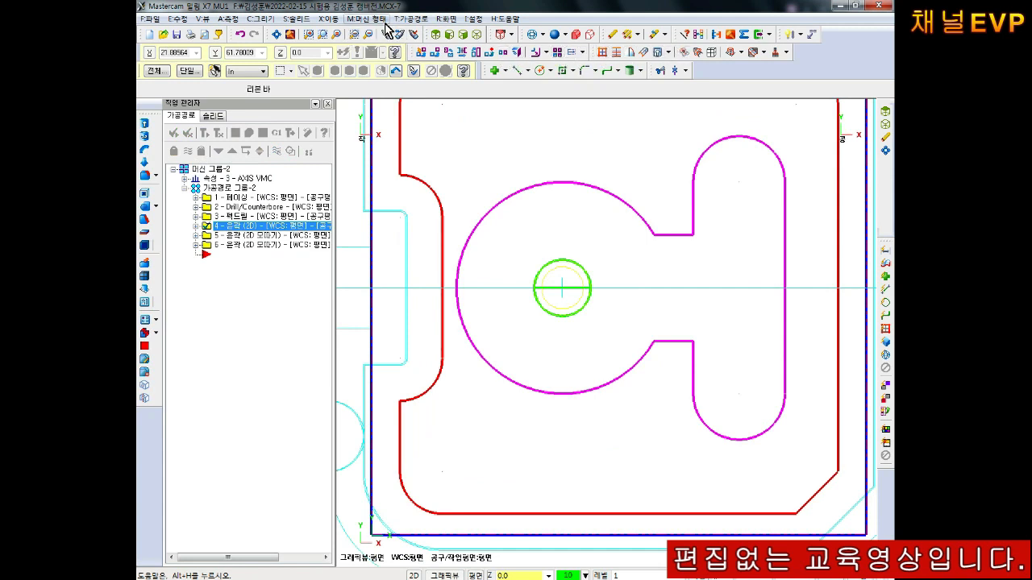
click(431, 19)
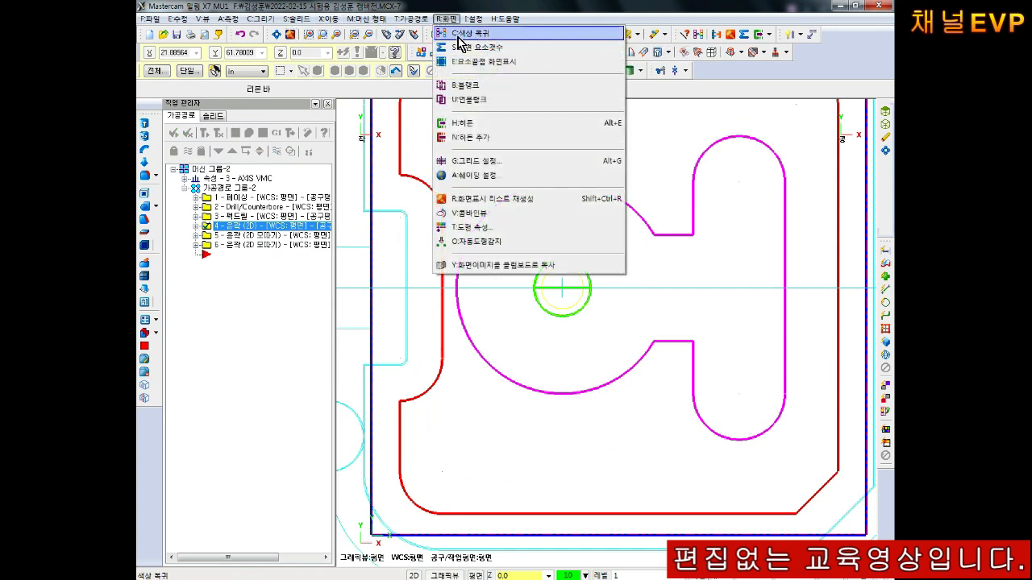
click(476, 83)
click(582, 275)
key(Return)
scroll(642, 323, down, 1)
middle_drag(593, 298, 557, 311)
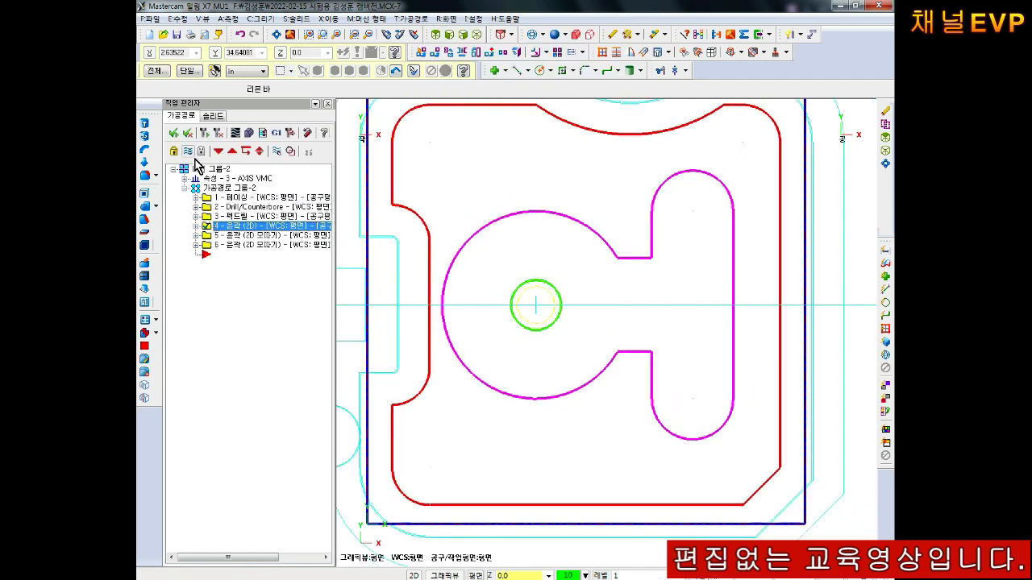
Create a new pocket toolpath in the toolpath group using the closed magenta profile as its chain.
right_click(212, 188)
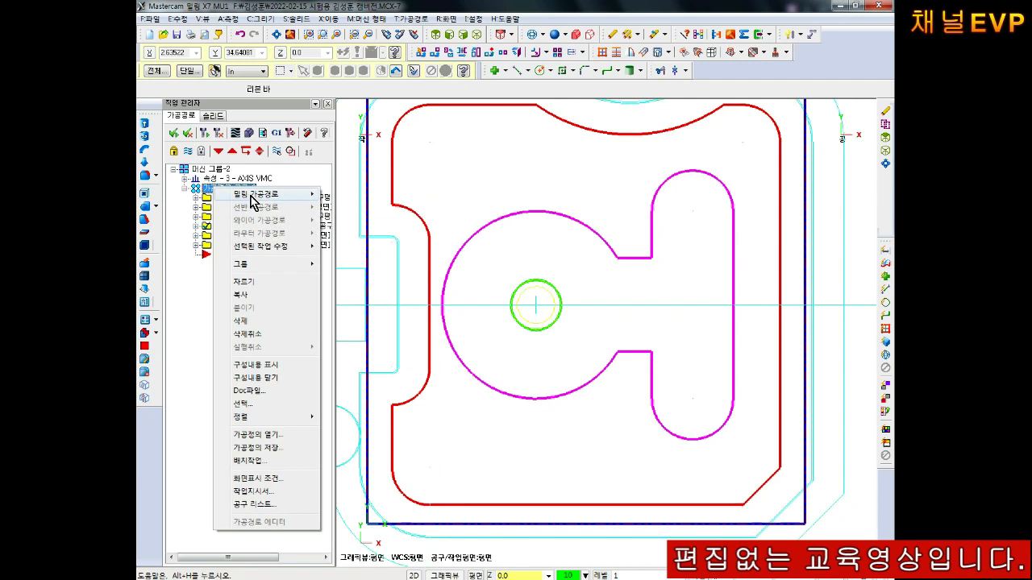
mouse_move(252, 197)
click(362, 240)
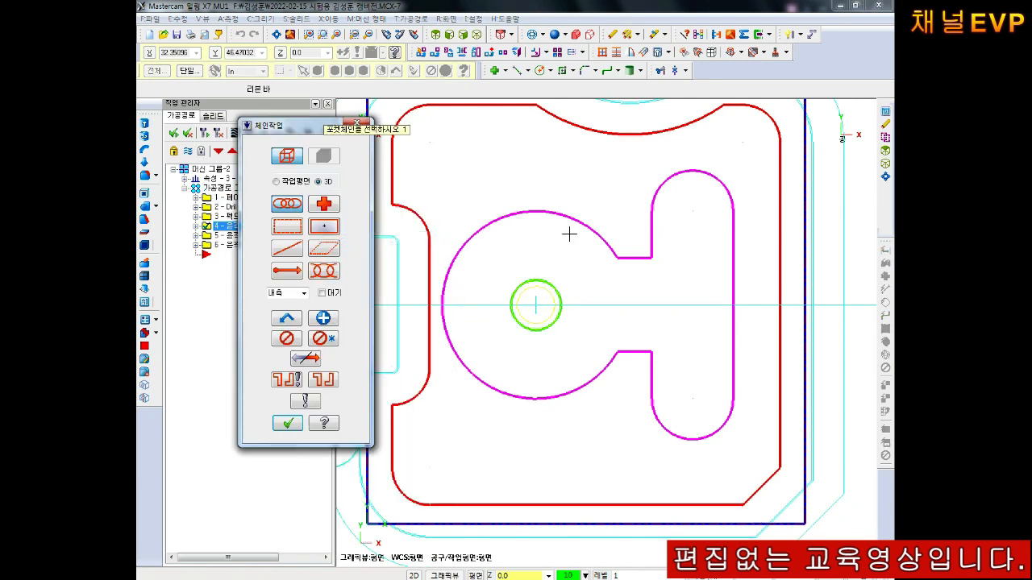
click(572, 222)
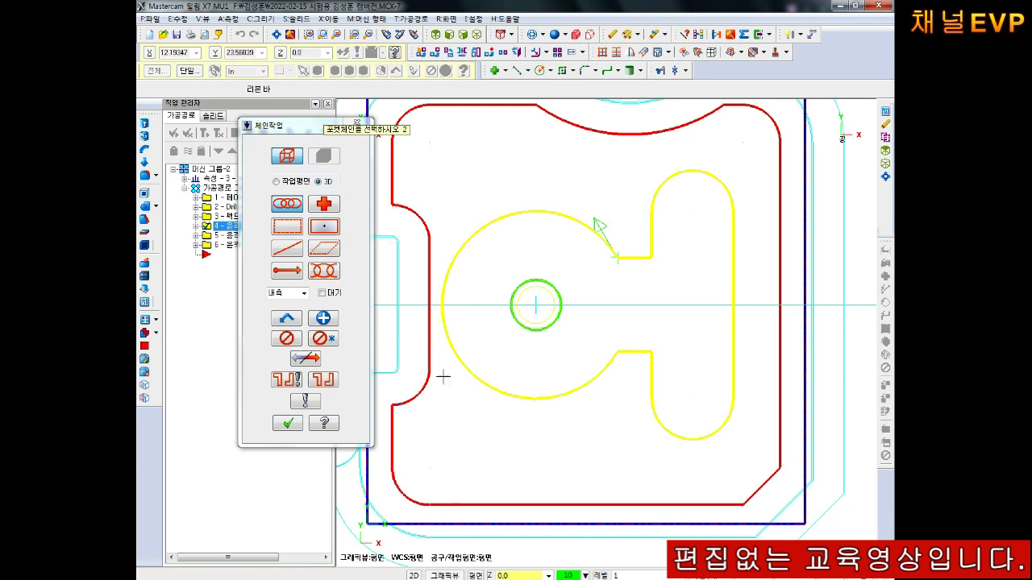
click(287, 423)
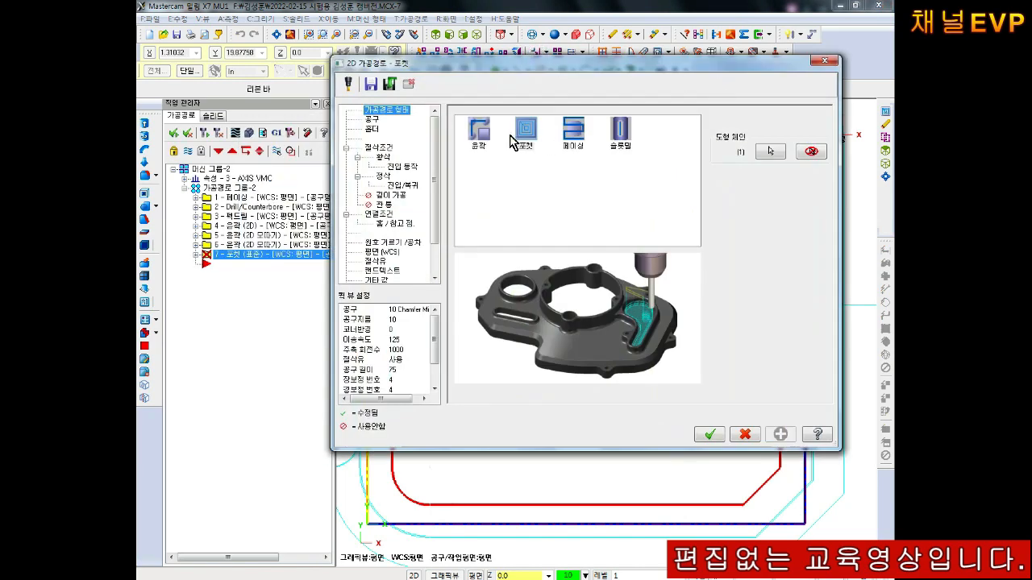
Choose tool 3, the 10 Flat Endmill, for the pocket with feed rate 300 and spindle speed 3000.
click(372, 119)
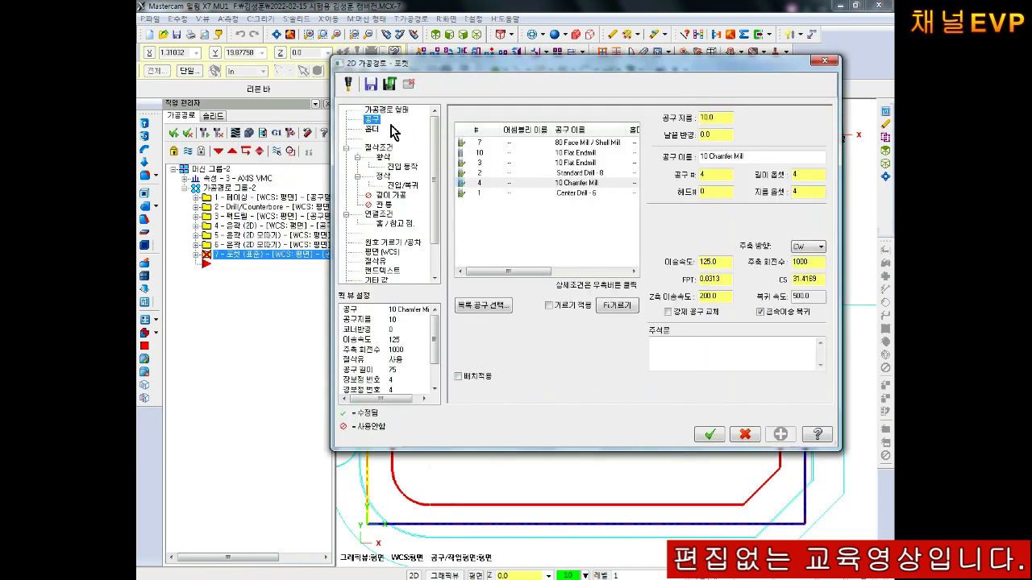
click(501, 162)
click(728, 263)
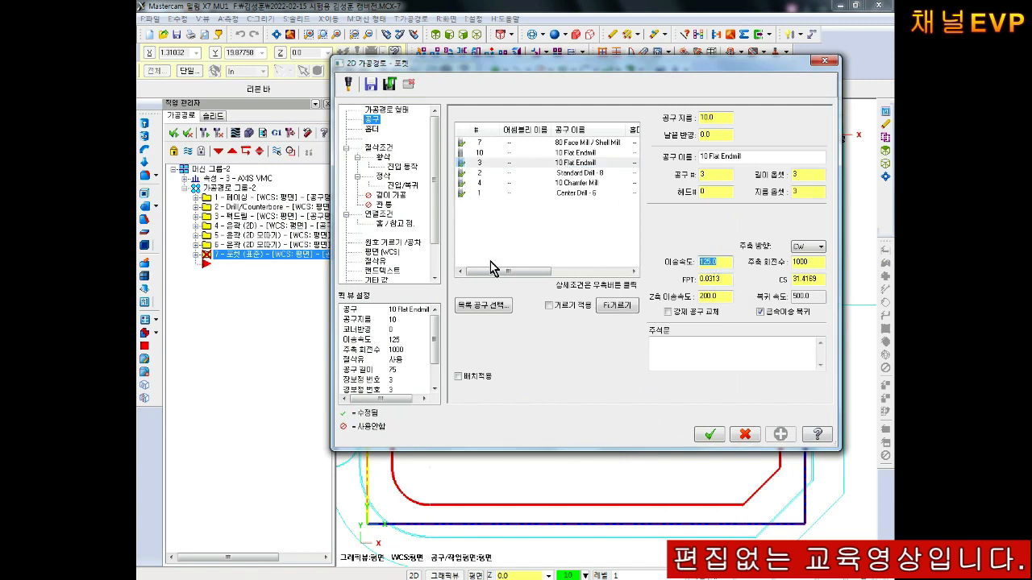
text(300)
key(Tab)
key(Tab)
text(30)
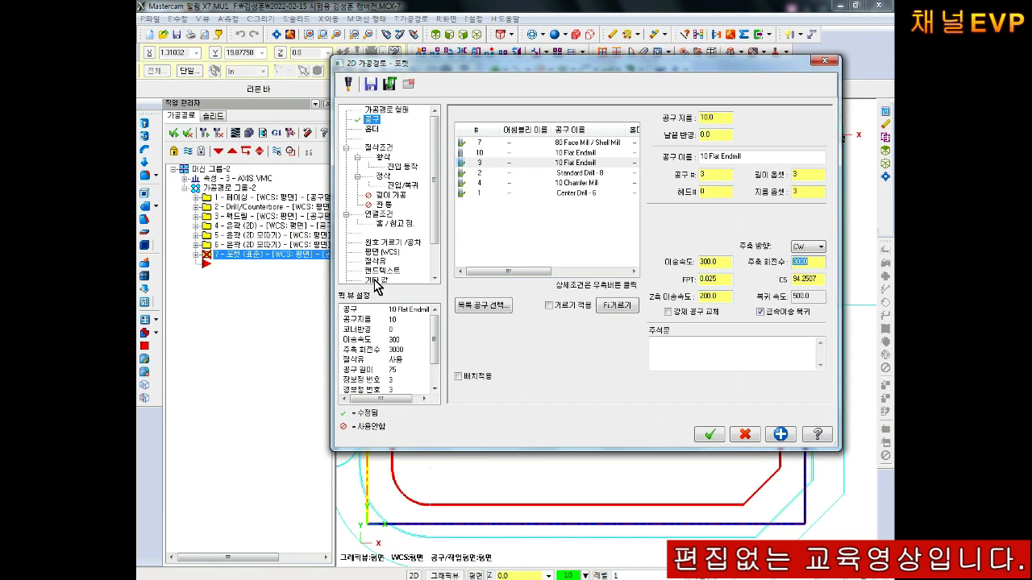
Set the pocket's wall and floor stock to leave to 0.0.
click(379, 148)
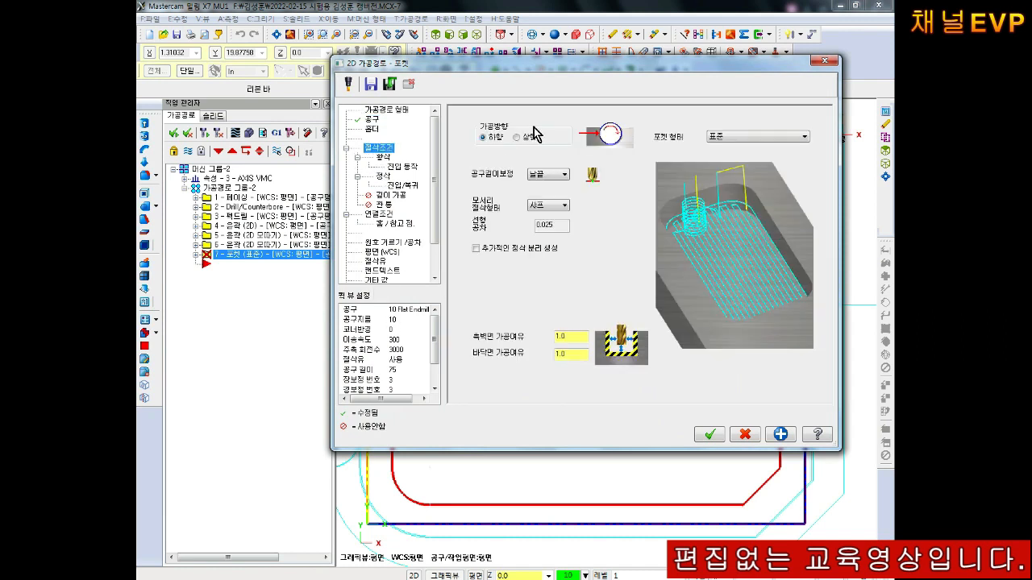
double_click(570, 336)
text(0.0)
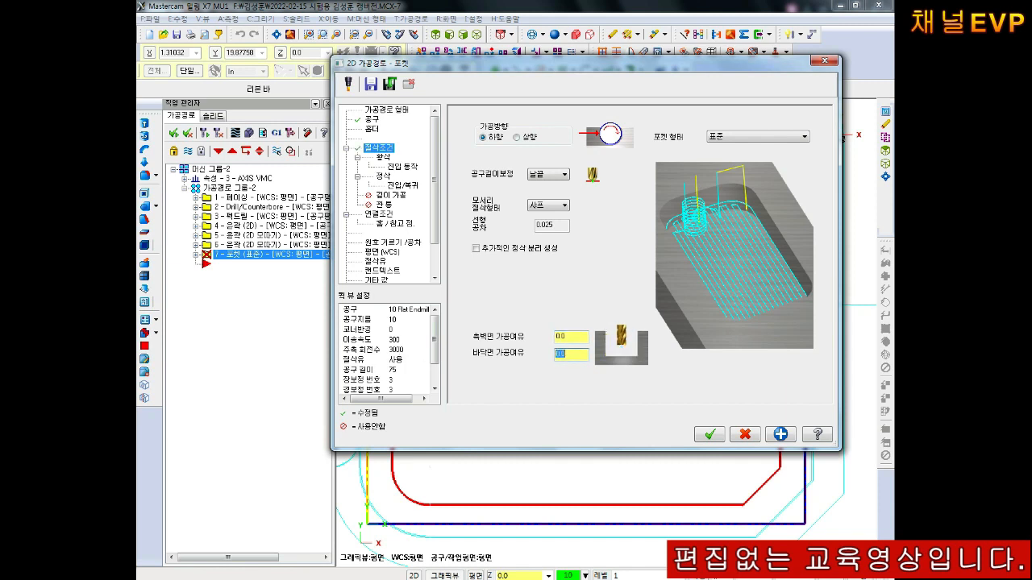
Set roughing to constant overlap spiral with tool burial minimized, and switch the entry motion from helix to the automatic option (자동으로 부여).
click(382, 157)
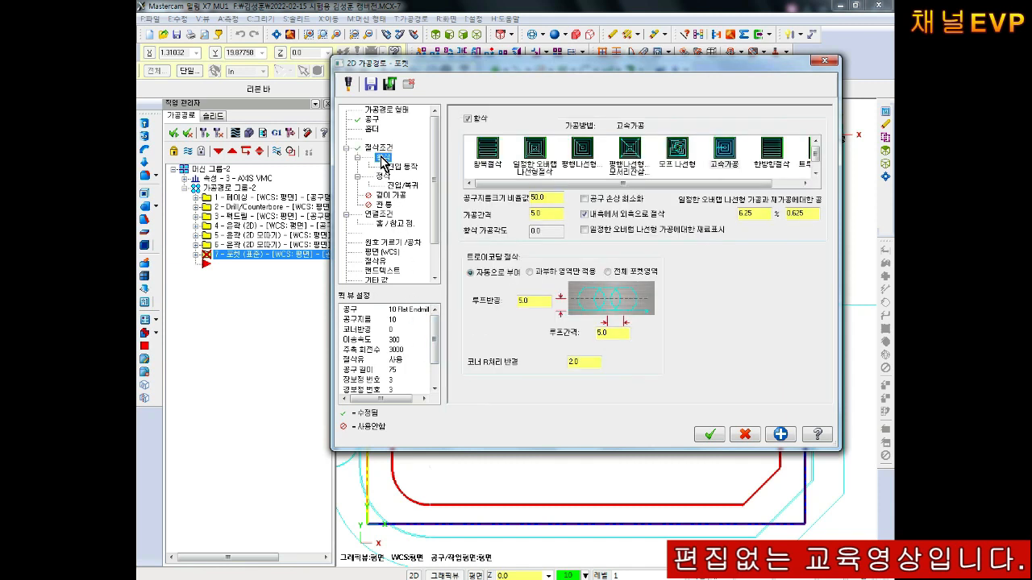
click(536, 153)
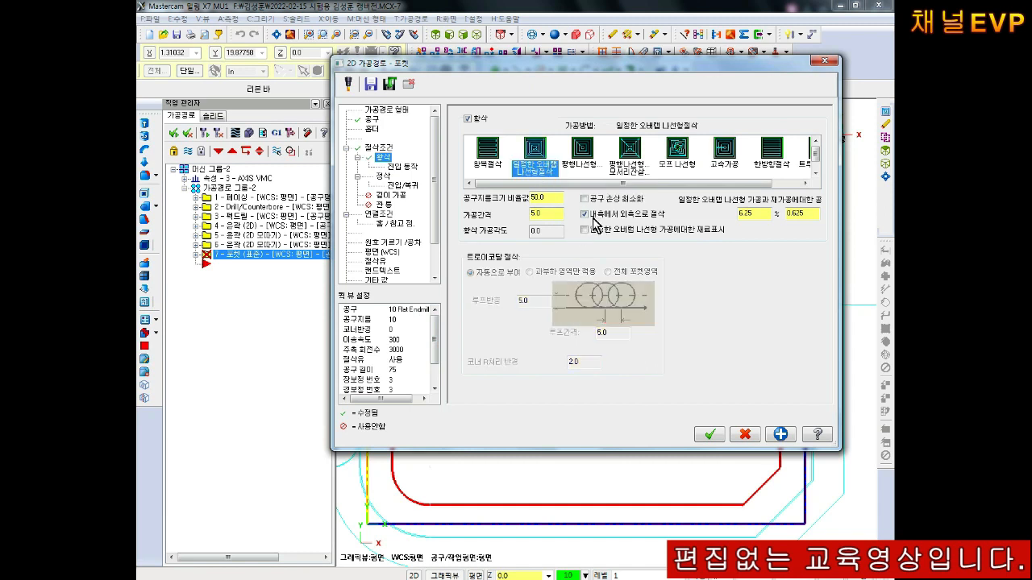
click(600, 202)
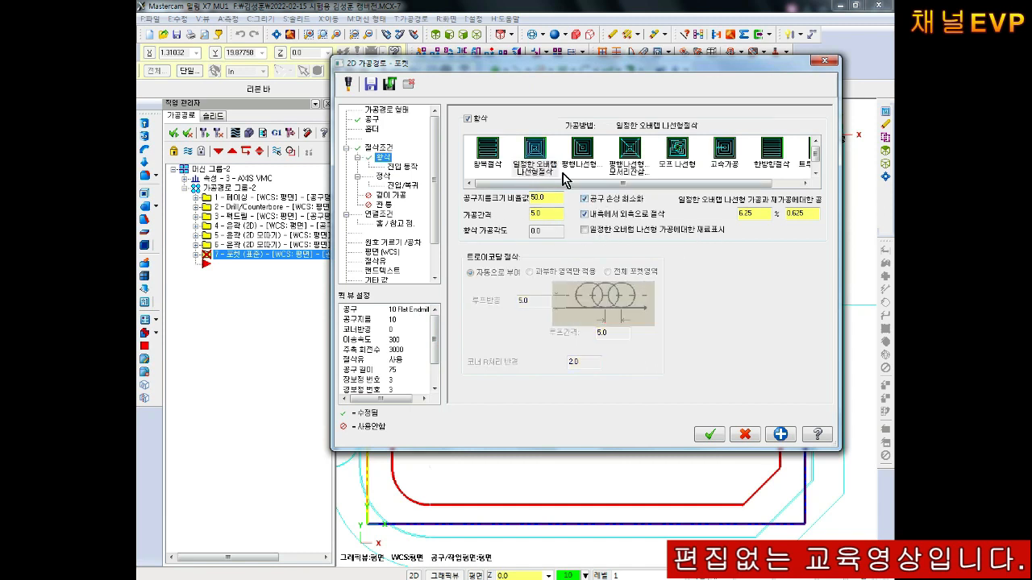
click(541, 161)
click(401, 167)
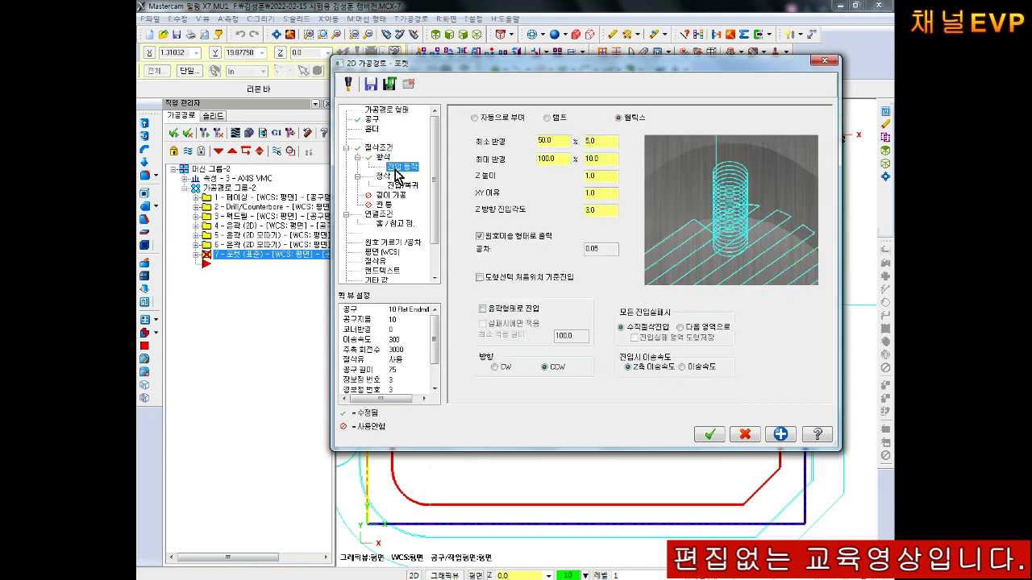
click(519, 118)
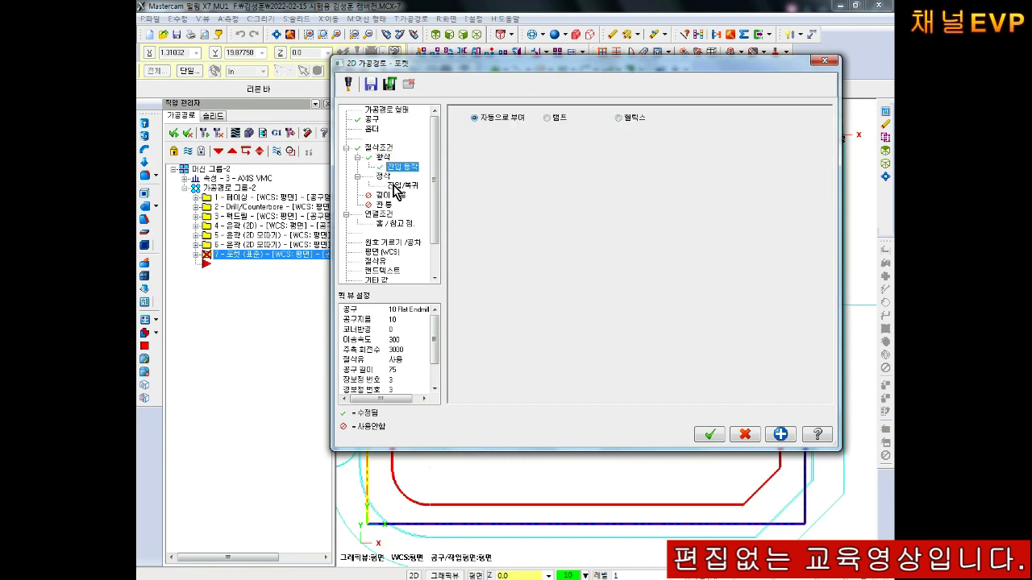
Set pocket finishing to start at the nearest position, keep the tool down, run after all pockets at final depth only, and open the lead in/out settings.
click(383, 176)
double_click(532, 151)
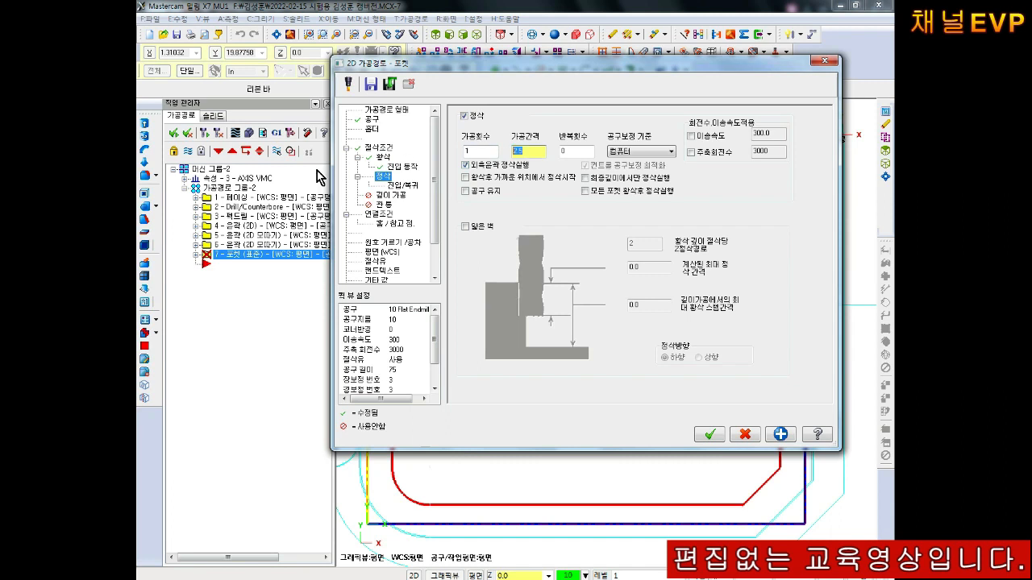
click(483, 178)
click(482, 191)
click(622, 193)
click(608, 178)
click(403, 186)
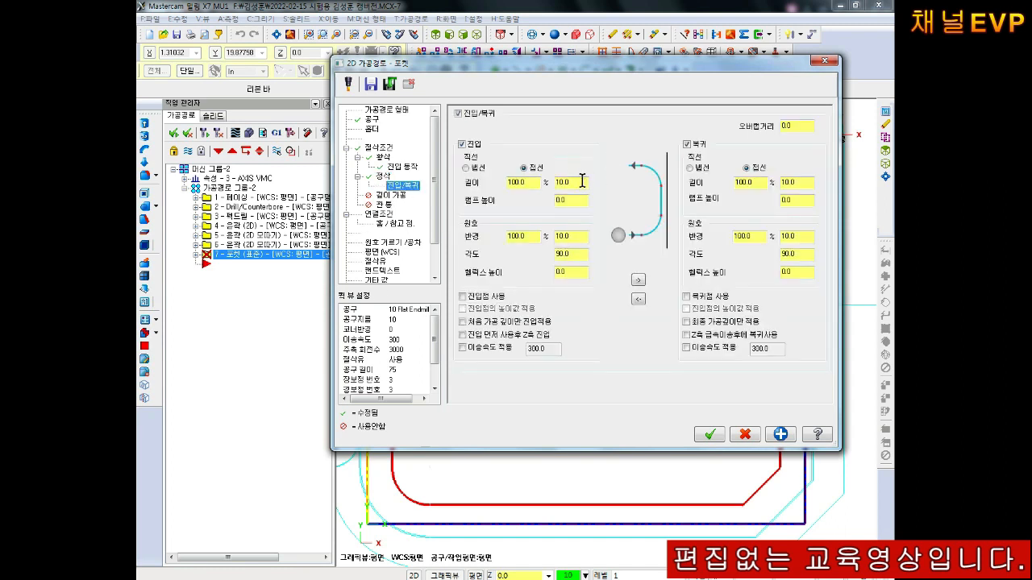
Set the pocket's lead-in line length to 25% of the tool diameter (2.5) and copy the lead-in settings to the lead-out.
double_click(536, 182)
key(Tab)
key(Tab)
key(Tab)
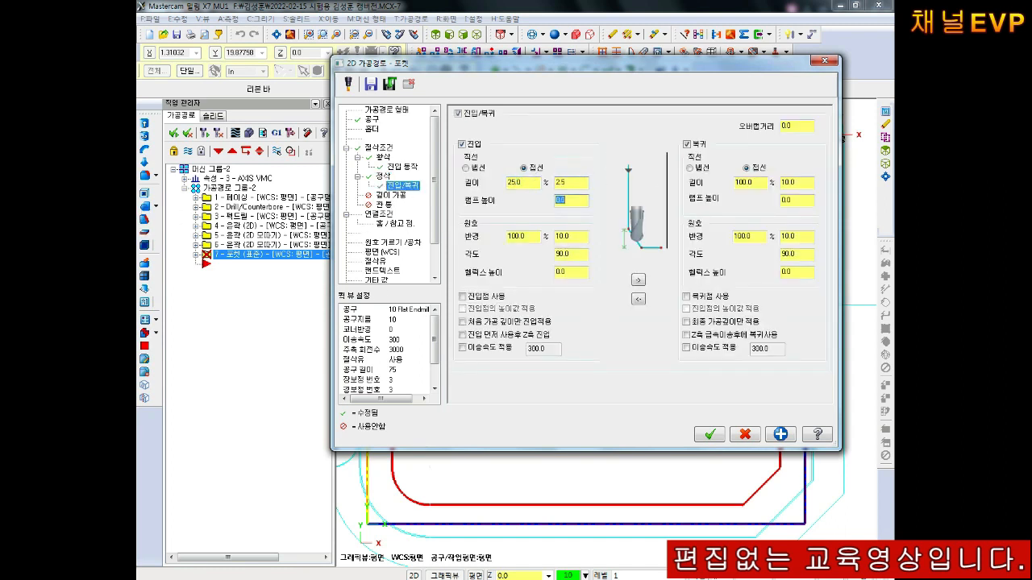
click(638, 279)
Enable depth cuts for the pocket with a maximum rough step of 1.0, one finish cut of 0.2, and keep the tool down.
click(391, 196)
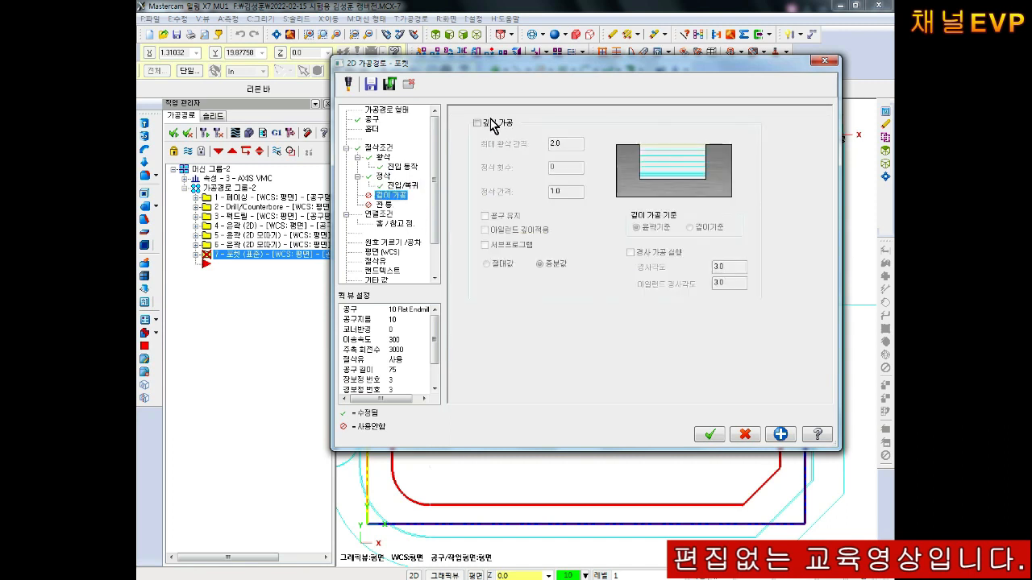
text(1)
drag(561, 144, 433, 216)
text(10.2)
key(Return)
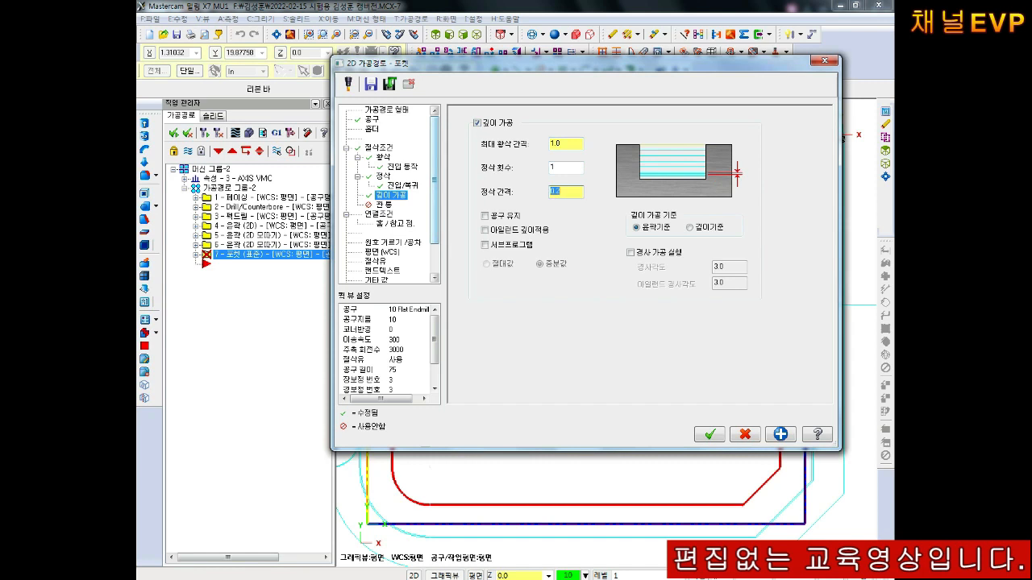
click(499, 220)
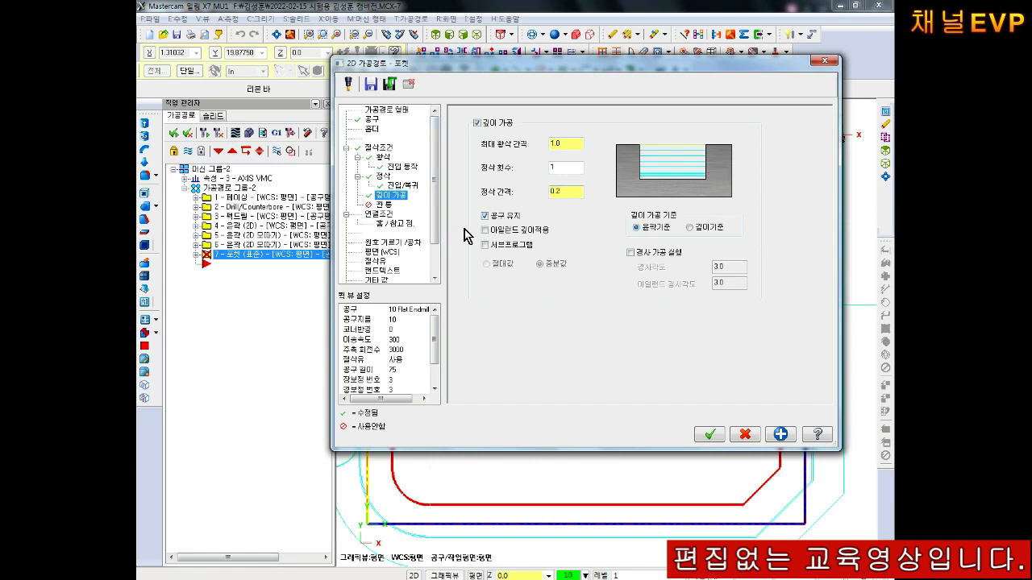
Fill in the pocket's linking heights, setting the retract height to 50.
click(383, 215)
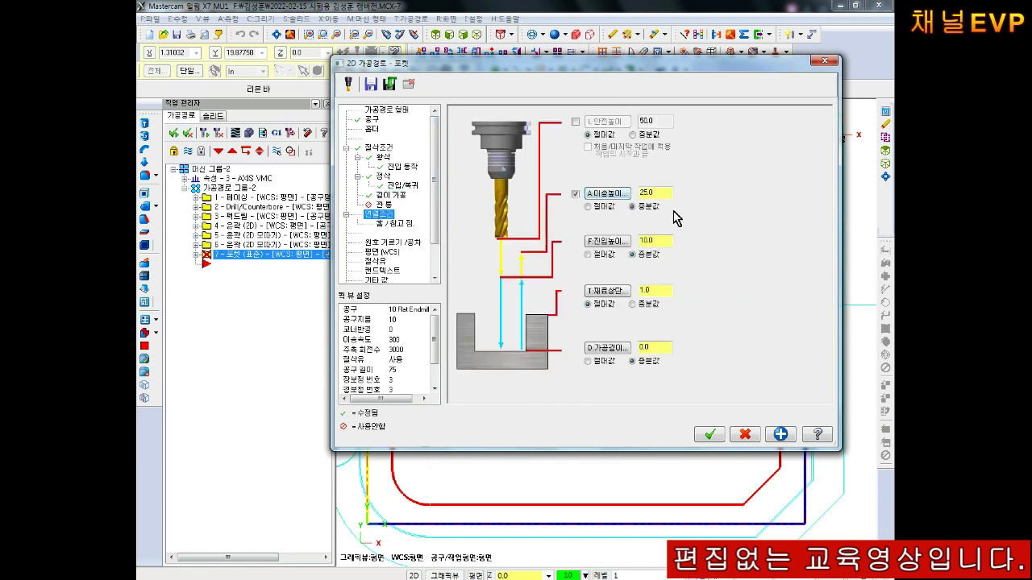
drag(663, 194, 551, 215)
text(50)
key(Tab)
key(Tab)
key(Tab)
key(Tab)
key(Tab)
key(Tab)
key(Tab)
key(Tab)
Set the pocket's coolant options and accept the parameters to generate the toolpath.
click(378, 260)
click(648, 178)
click(649, 206)
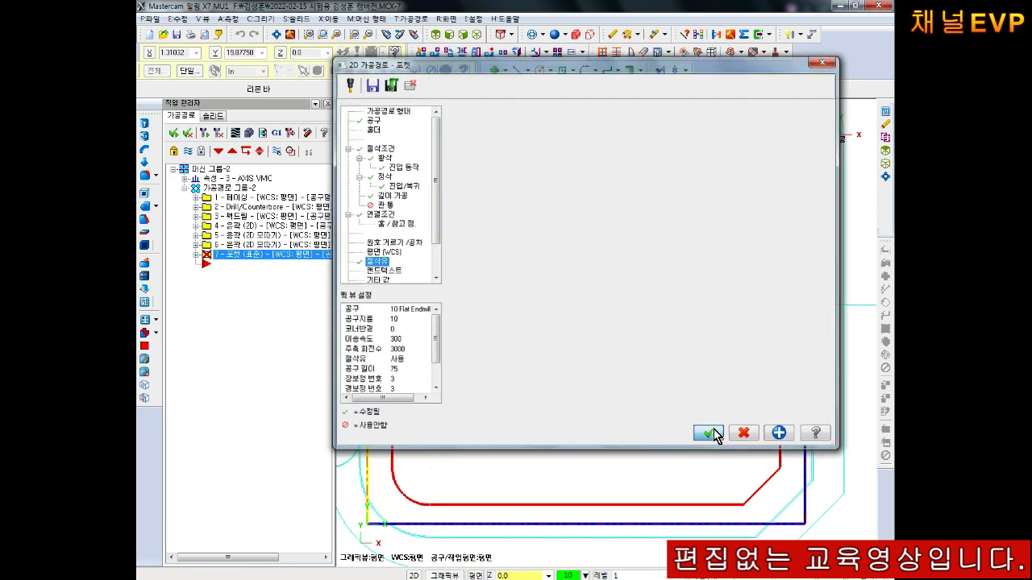
click(709, 434)
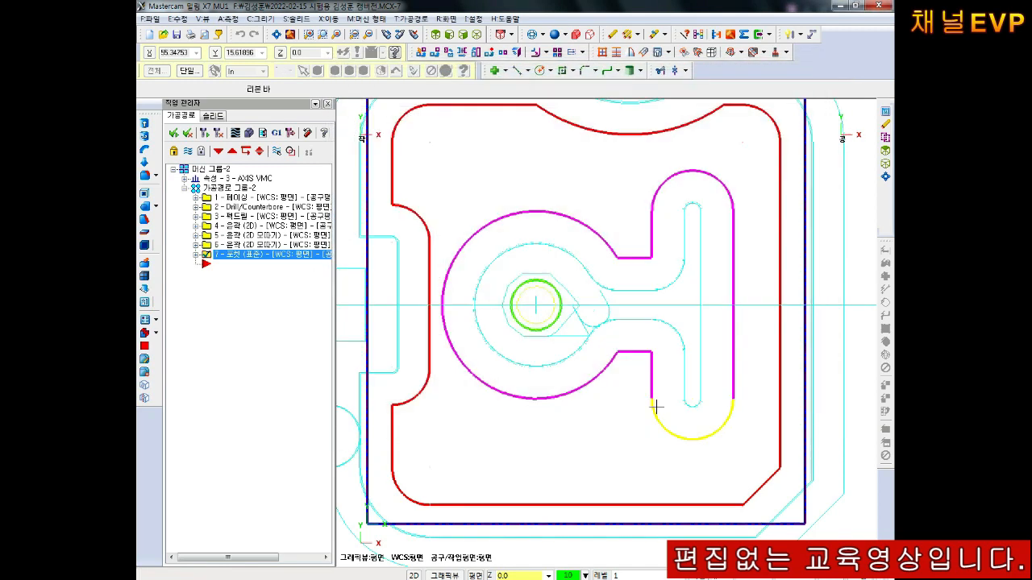
Create a point at the centre of the small green circle inside the pocket.
click(476, 34)
scroll(599, 257, up, 5)
scroll(599, 258, up, 2)
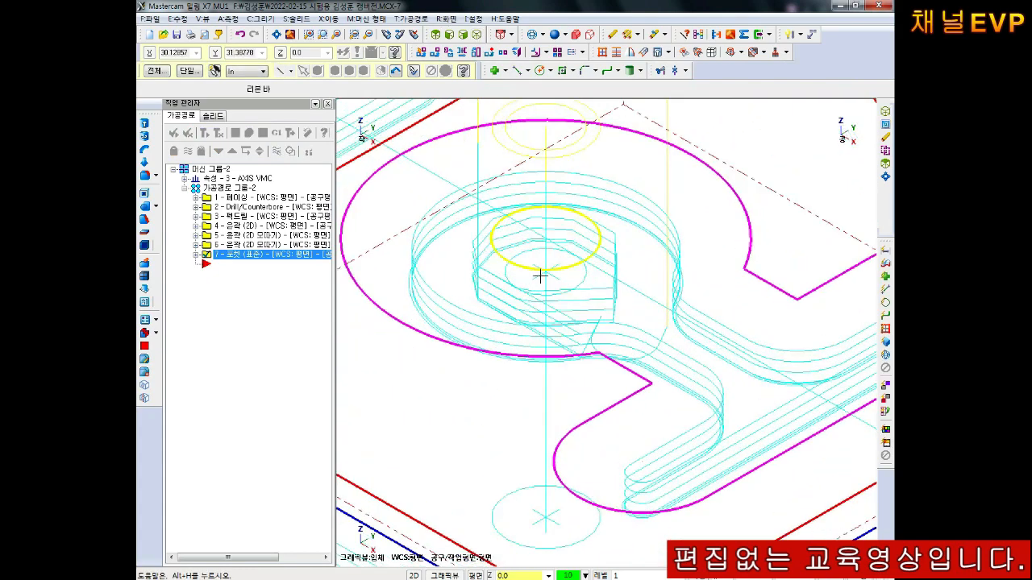
scroll(534, 281, down, 1)
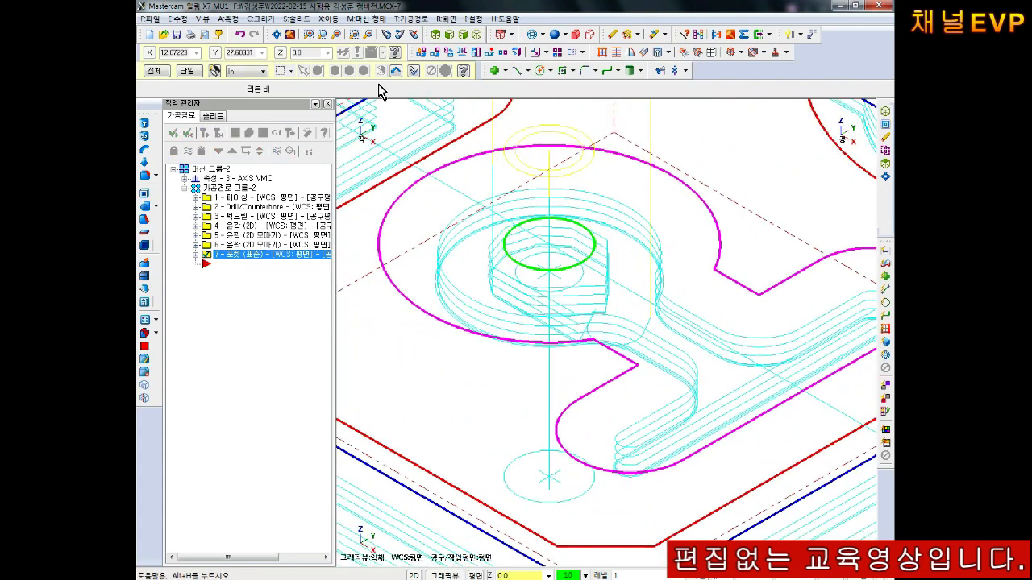
click(494, 71)
click(551, 243)
key(Escape)
Add the green circle's centre point as a second chain in the geometry of the pocket operation.
click(196, 254)
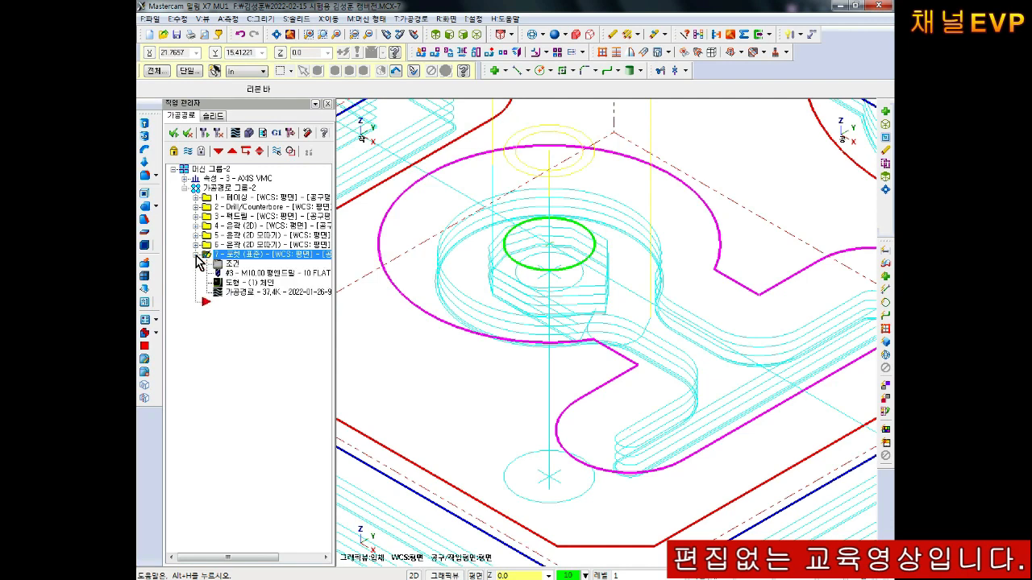
click(246, 284)
right_click(317, 153)
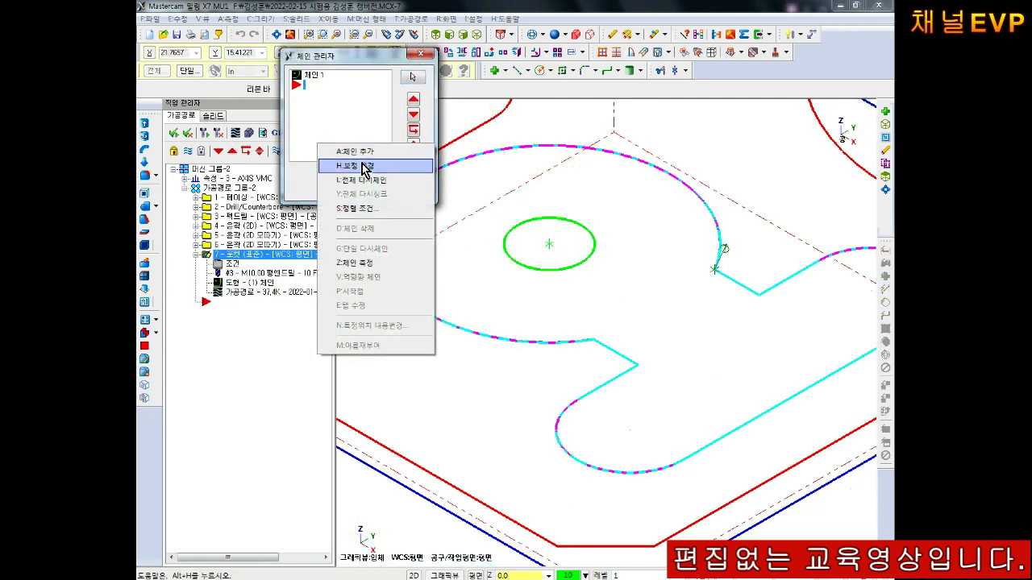
click(362, 147)
click(549, 244)
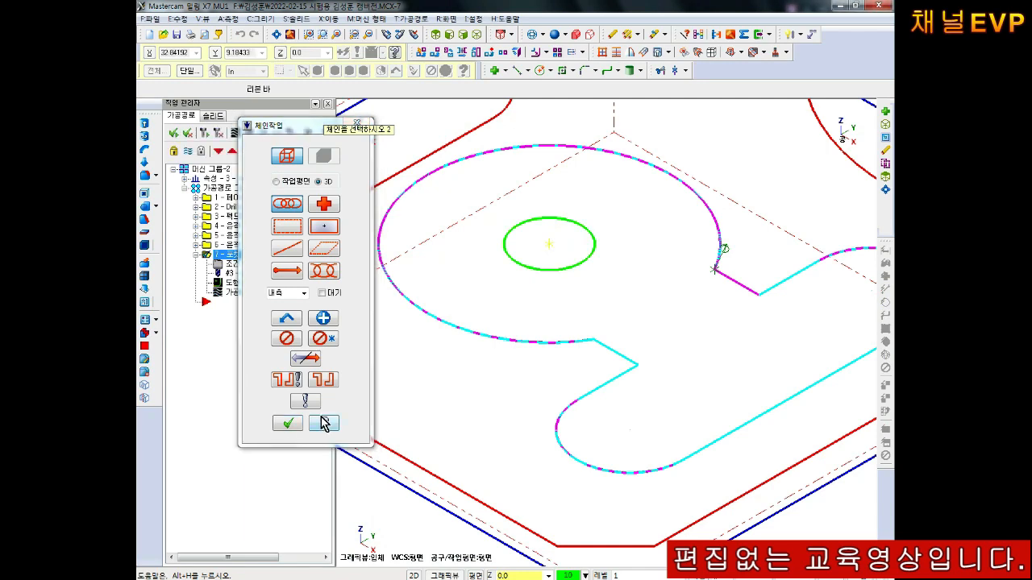
click(287, 423)
click(375, 187)
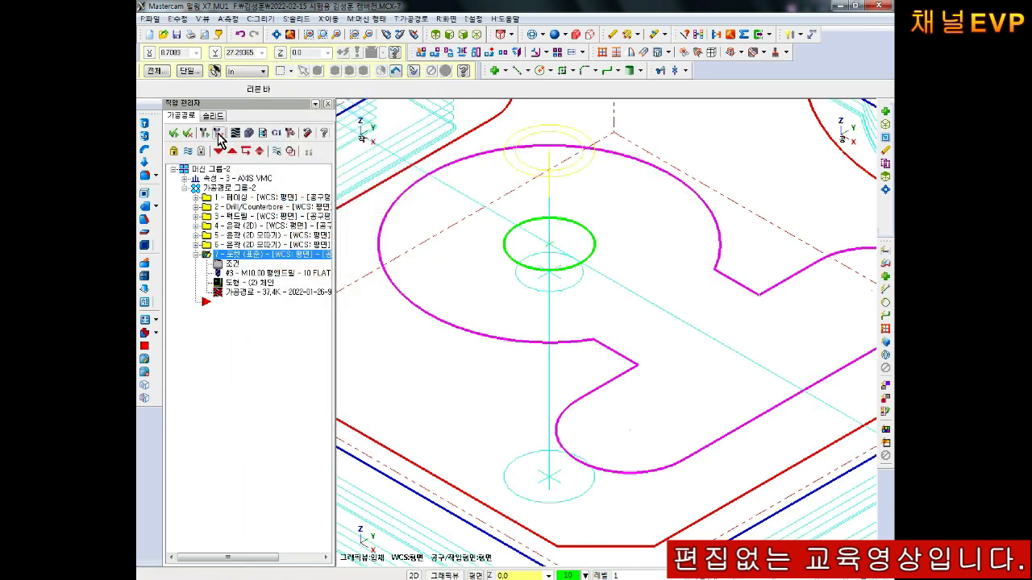
Regenerate the pocket operation with its added point and backplot the toolpath.
click(205, 133)
scroll(544, 206, down, 1)
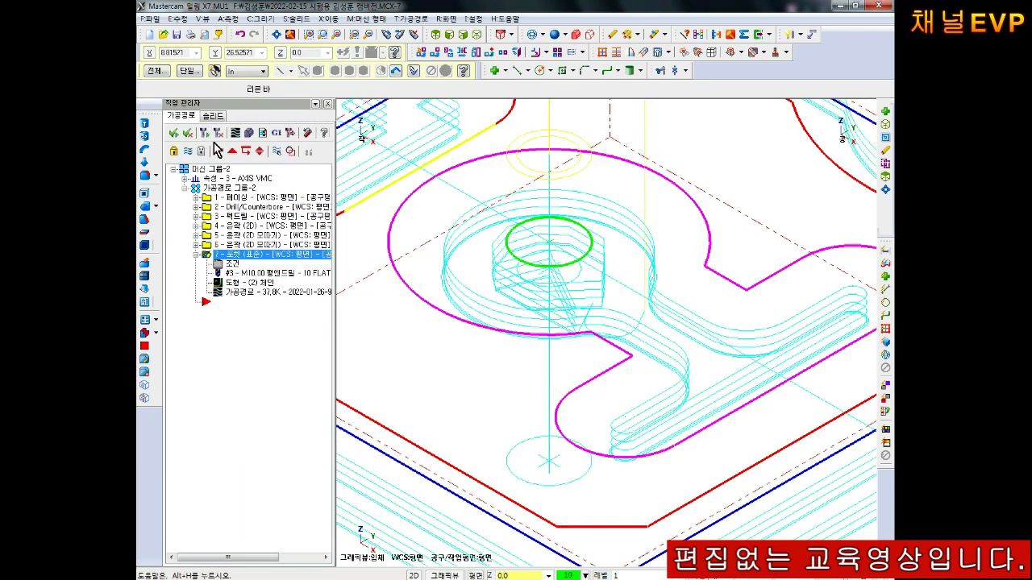
click(238, 135)
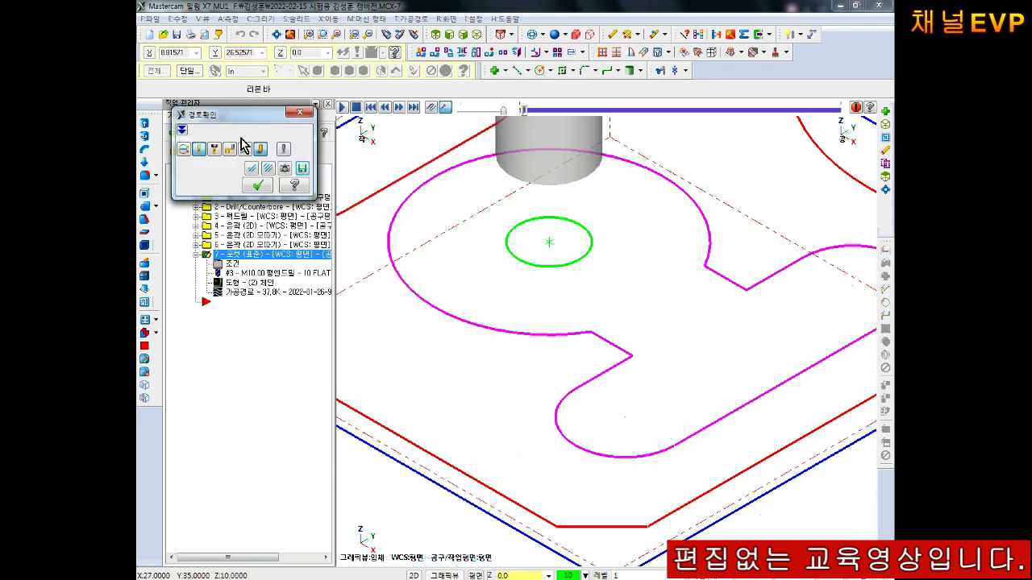
click(257, 186)
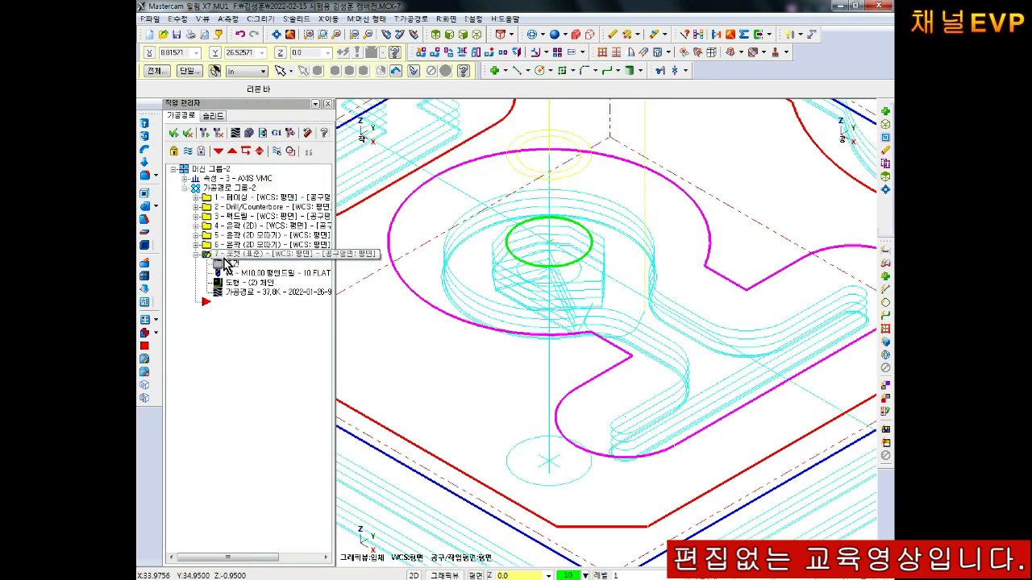
Move the pocket operation ahead of the two 2D chamfer contours so that it runs fifth in the toolpath group.
drag(229, 255, 238, 235)
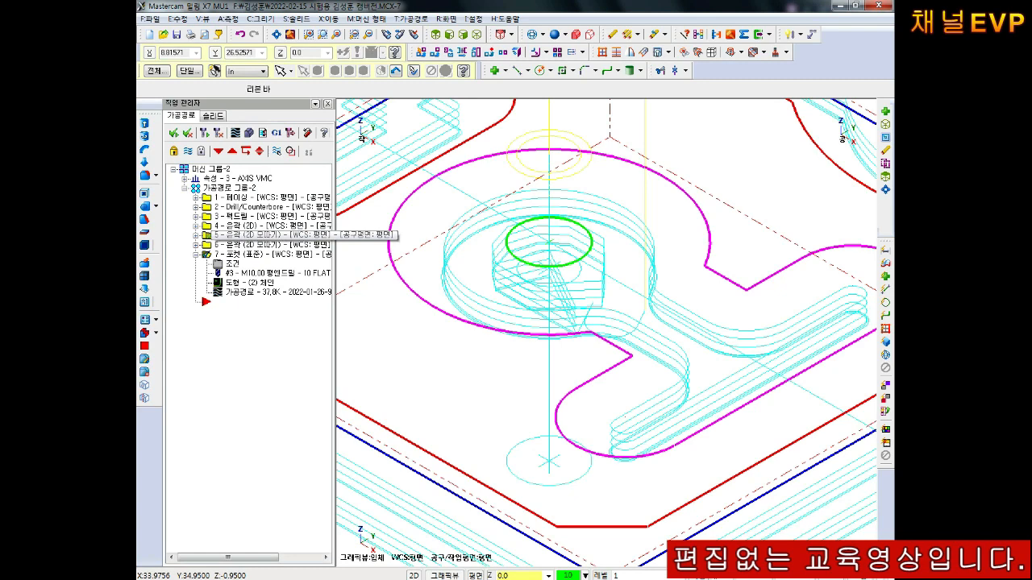
drag(238, 235, 239, 236)
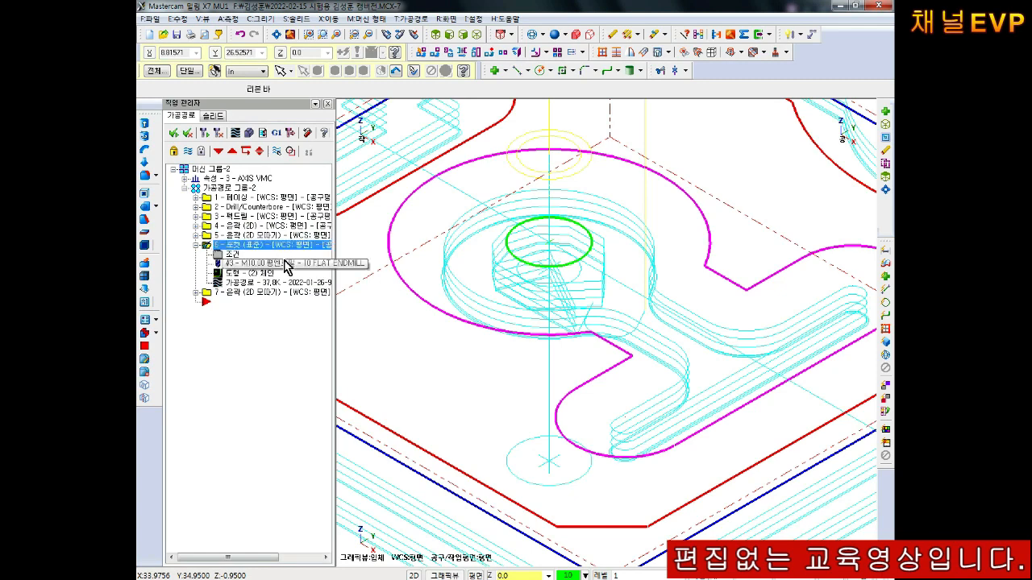
click(241, 292)
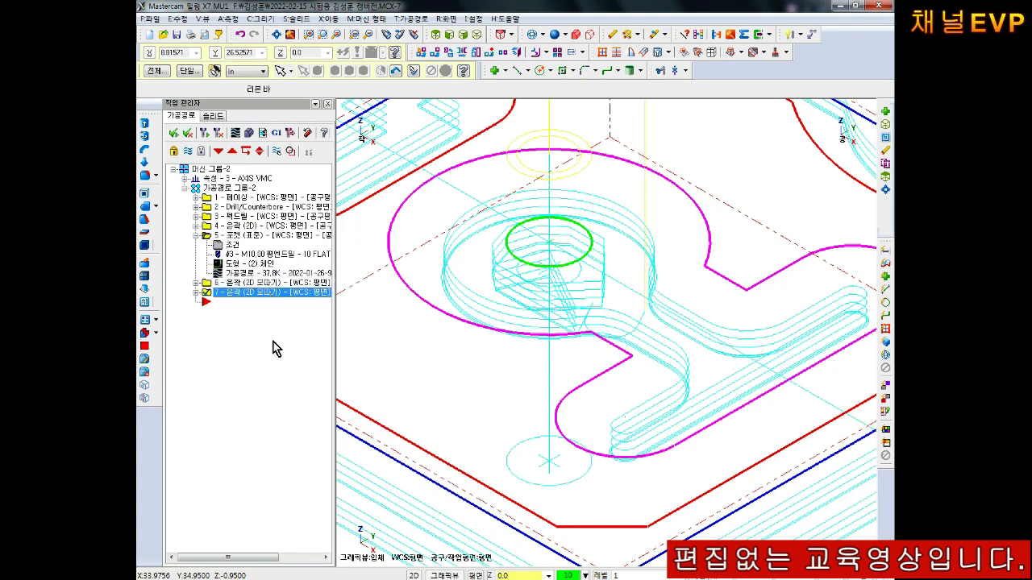
click(242, 198)
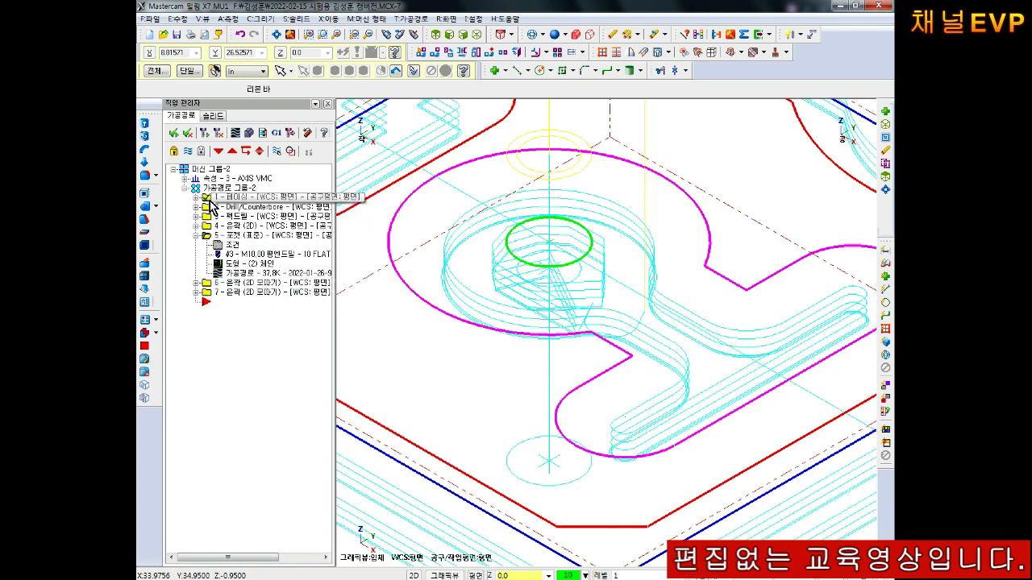
scroll(522, 301, down, 5)
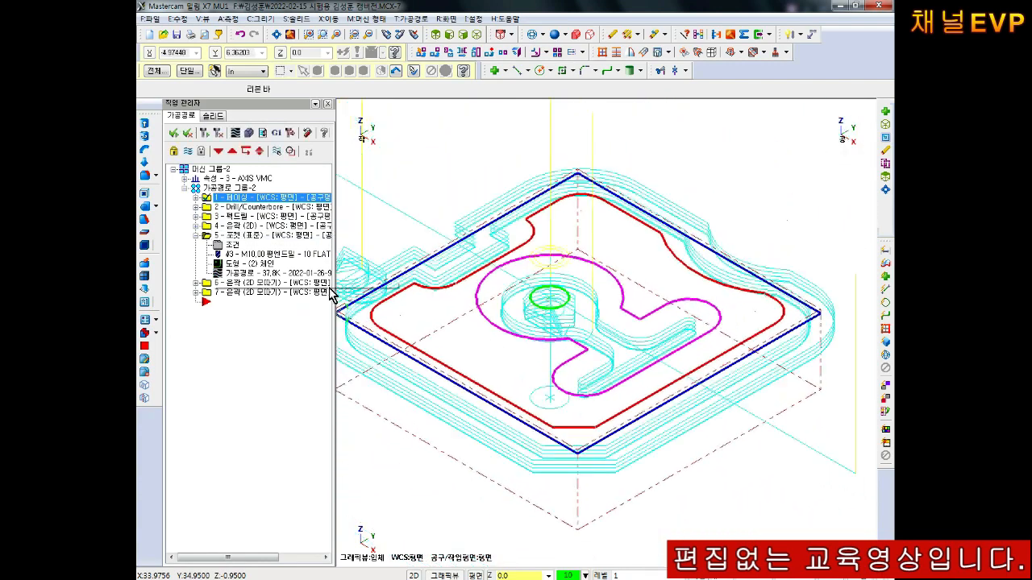
Regenerate the pocket operation in its new position and backplot its full tool motion.
click(226, 235)
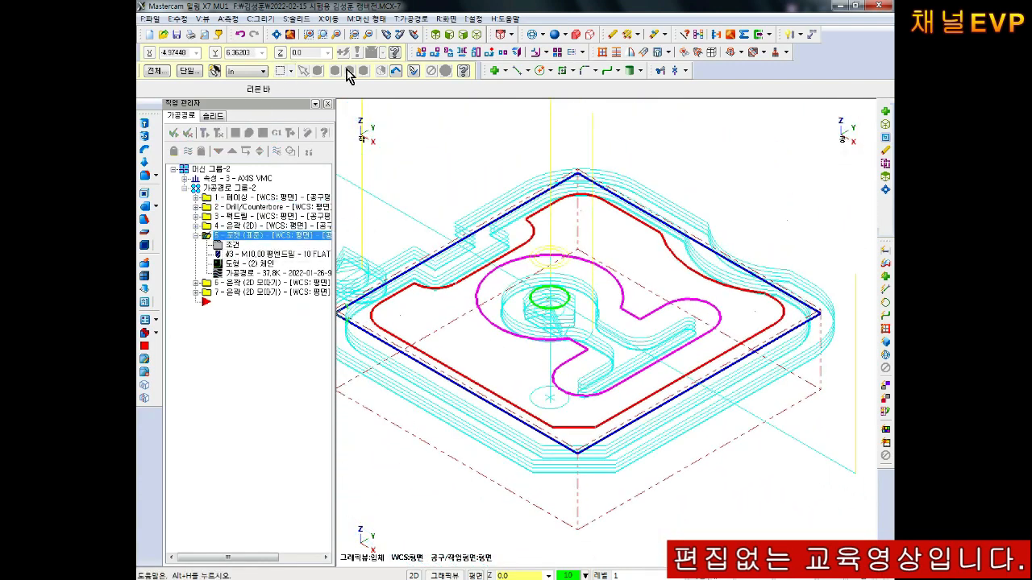
click(206, 134)
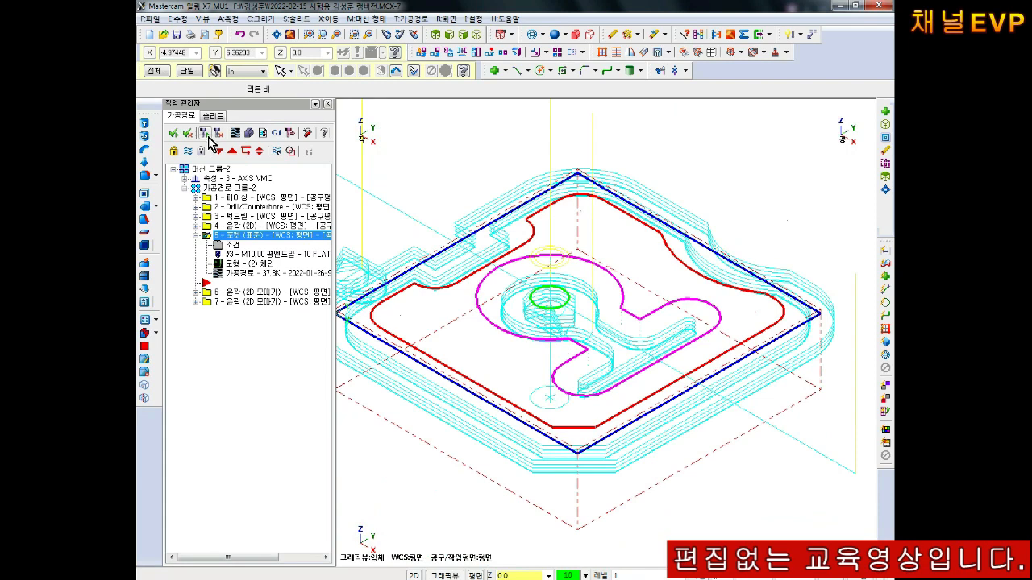
click(235, 133)
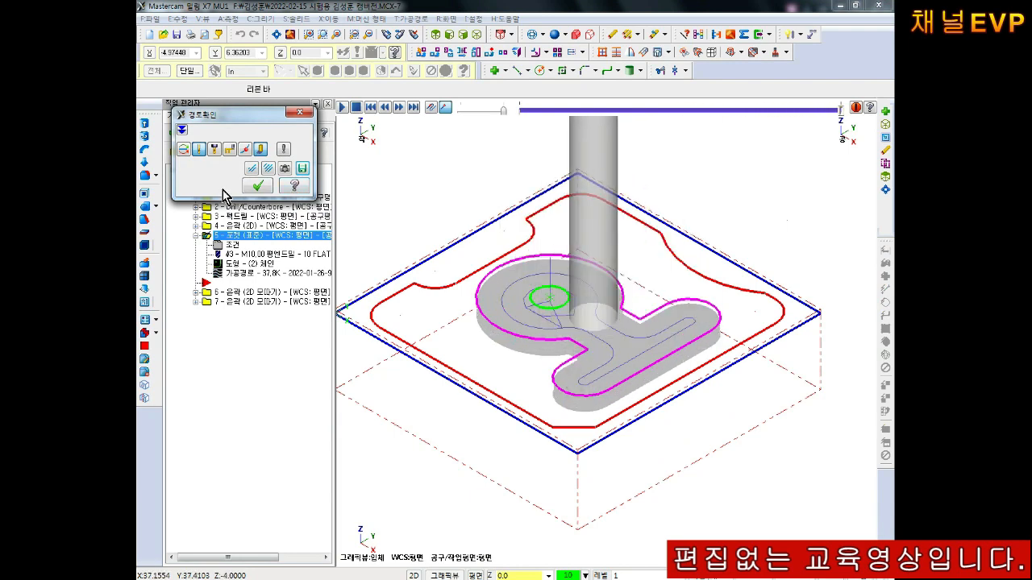
click(294, 186)
Backplot the first 2D chamfer contour (operation 6), regenerate it, and backplot it again to check which edges it follows.
click(195, 235)
click(195, 254)
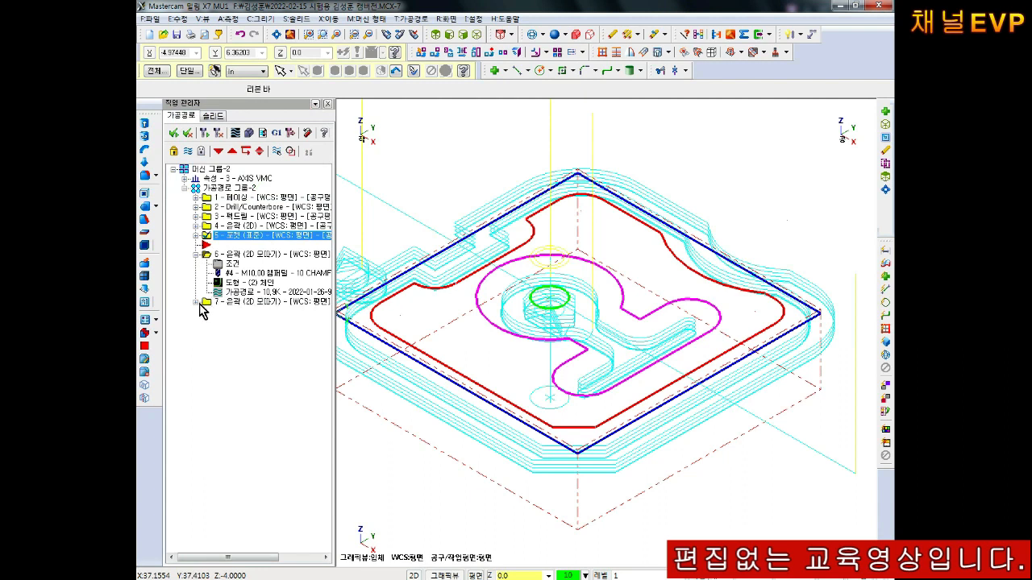
click(196, 302)
click(233, 255)
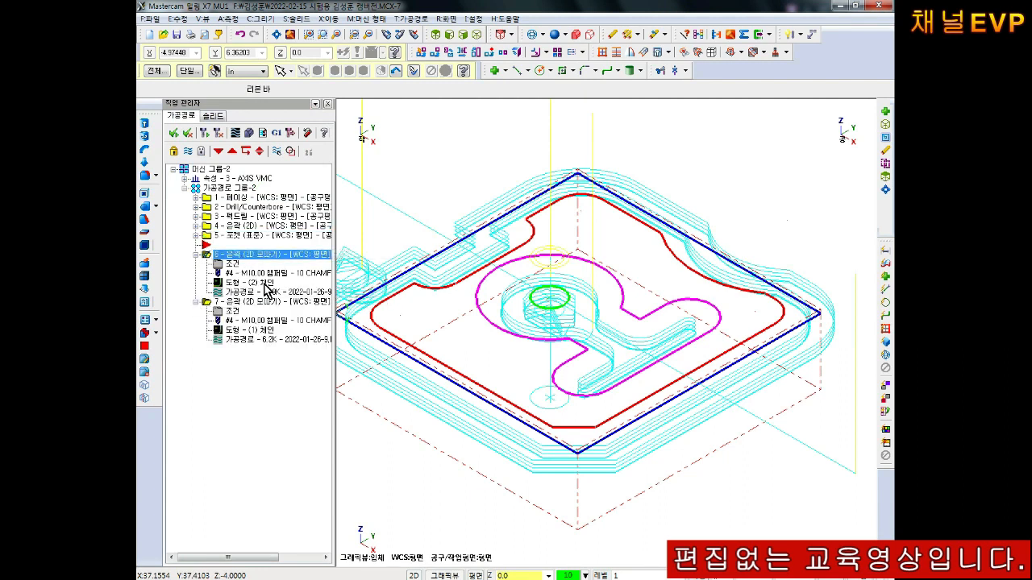
click(235, 133)
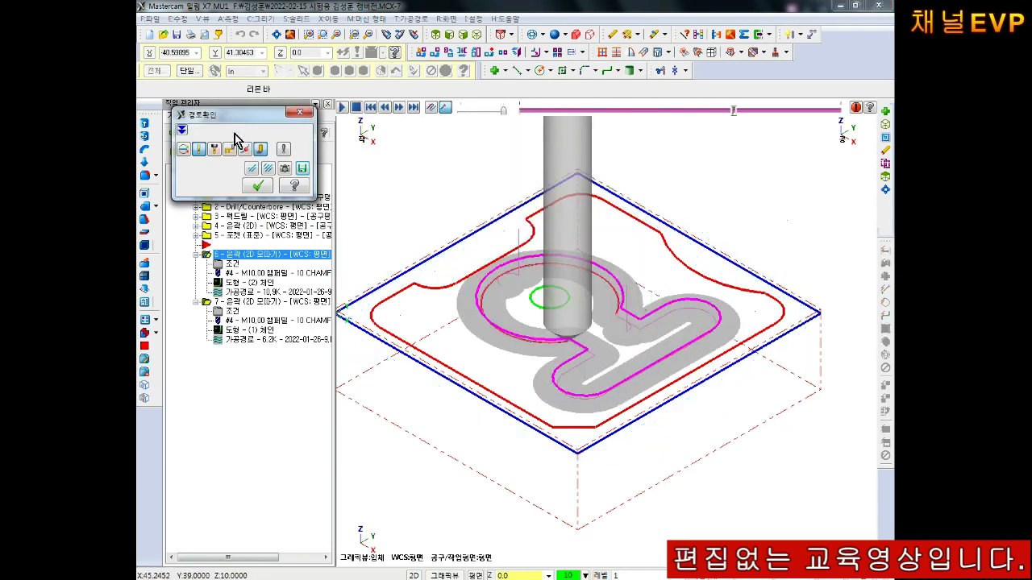
click(271, 189)
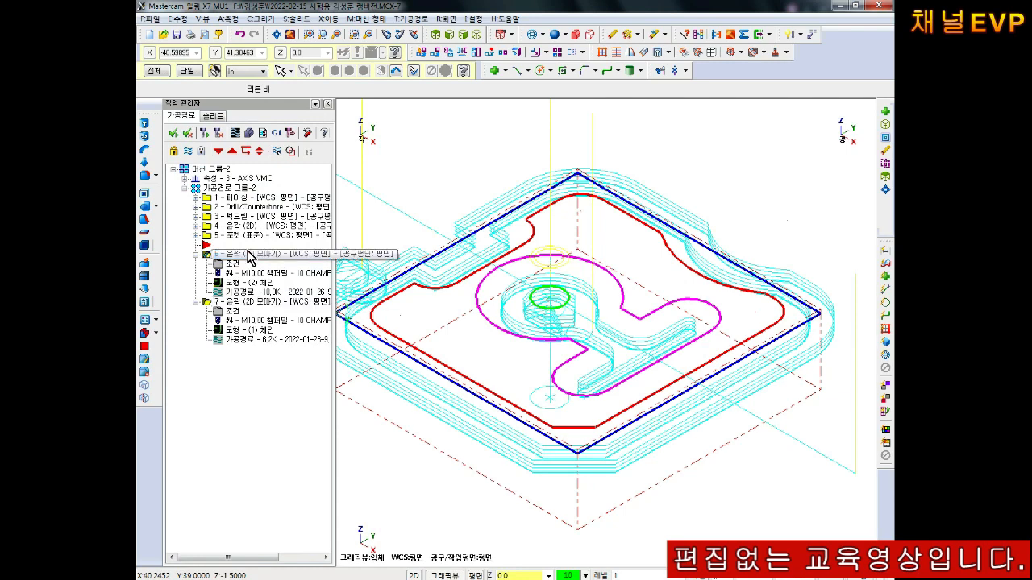
click(206, 134)
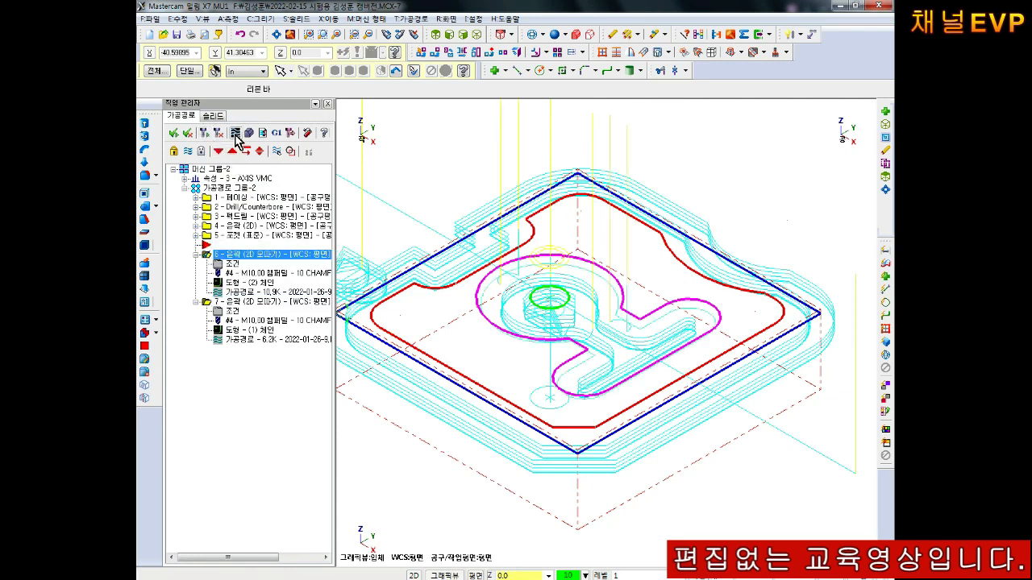
click(235, 134)
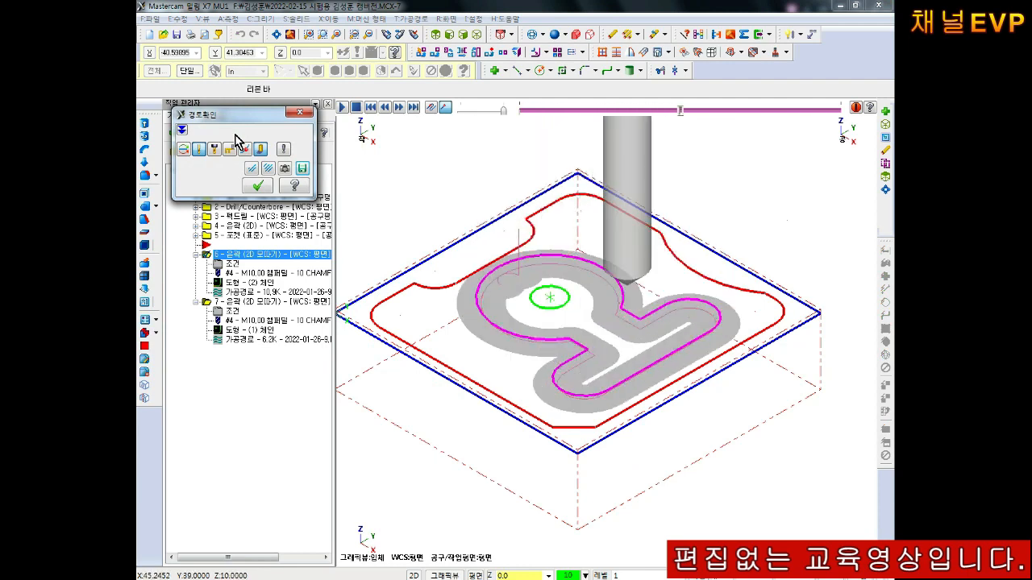
click(266, 188)
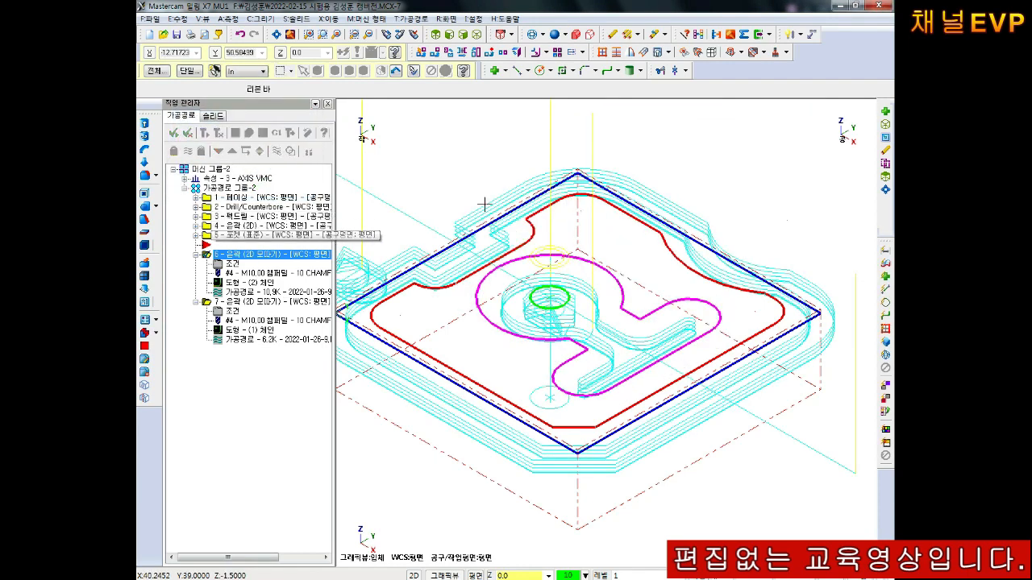
Rechain the first 2D chamfer contour (operation 6) to the red outer profile, starting on its west side, and reverse the chain direction.
click(436, 35)
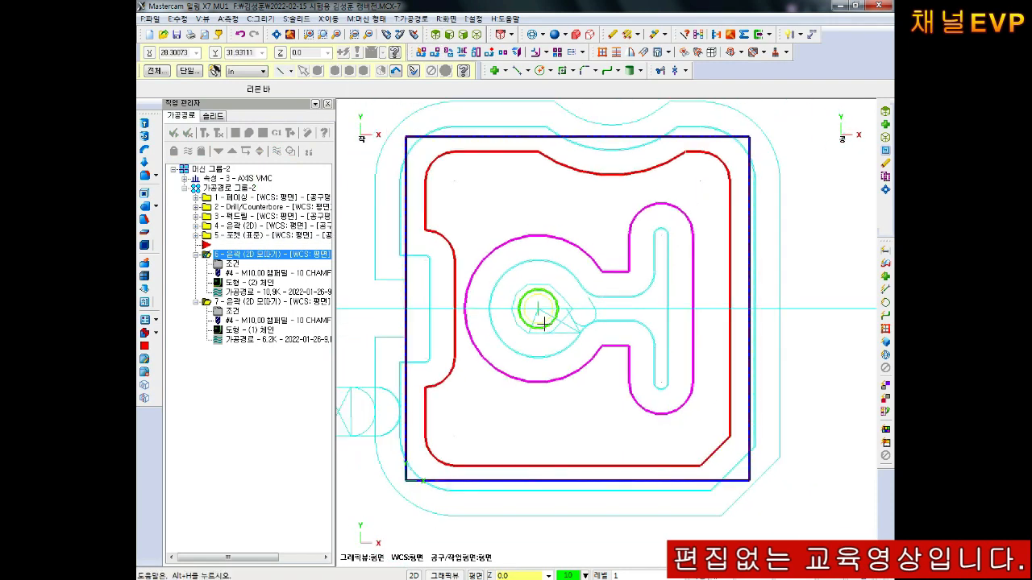
click(258, 282)
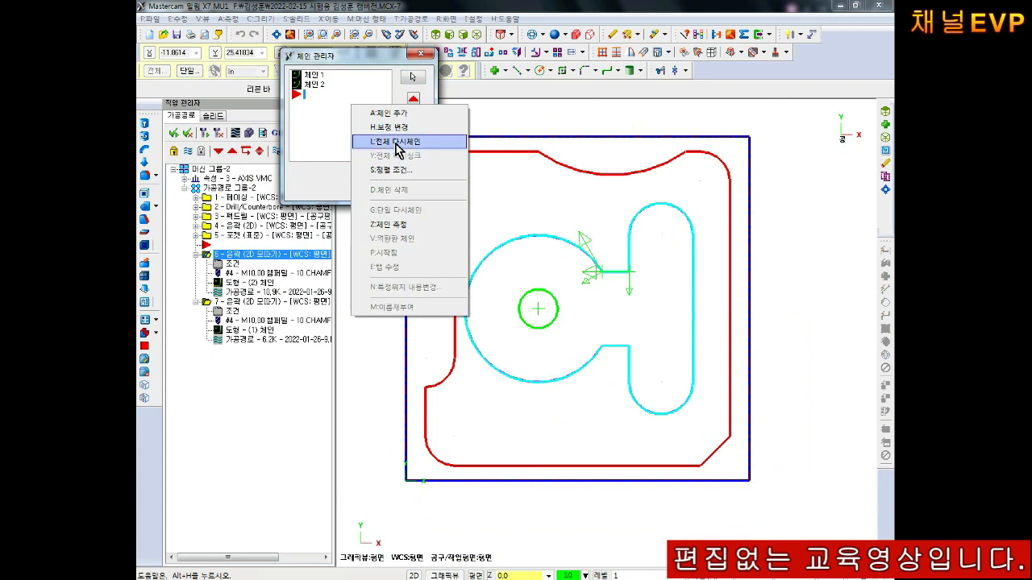
click(396, 146)
click(426, 403)
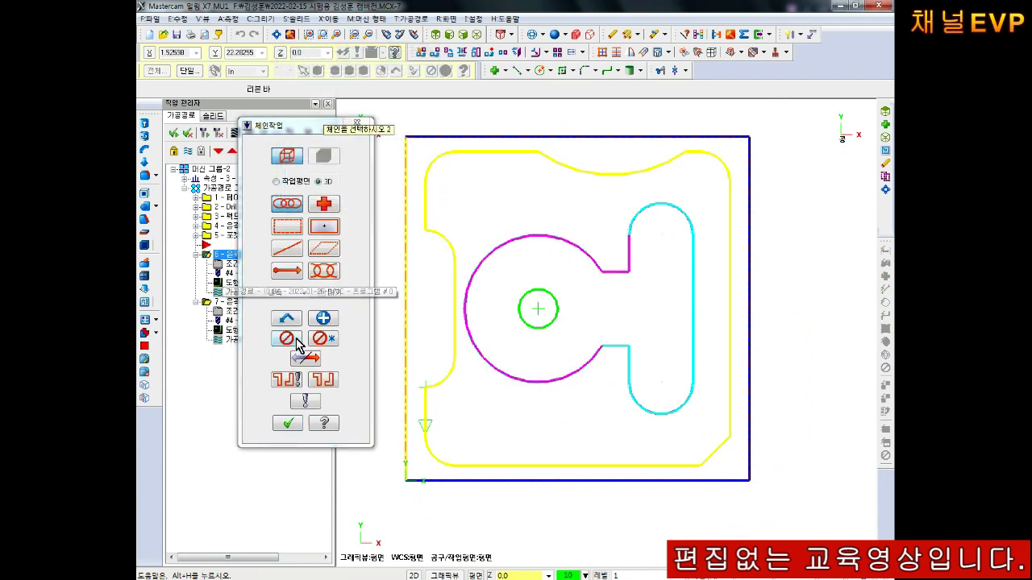
click(305, 359)
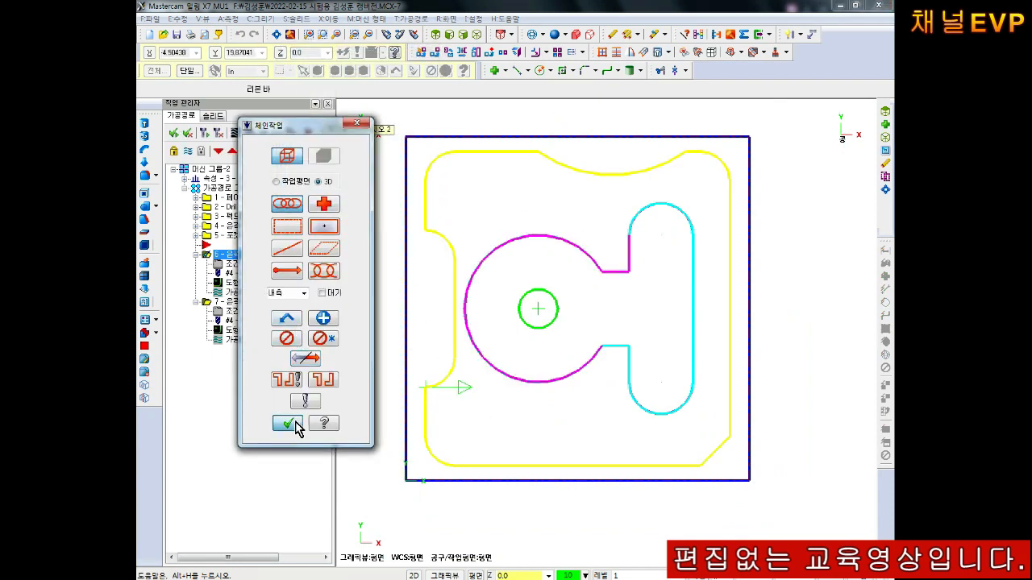
click(288, 423)
Add the magenta pocket outline as a second chain of operation 6 and regenerate the chamfer toolpath.
right_click(338, 127)
click(369, 127)
click(582, 262)
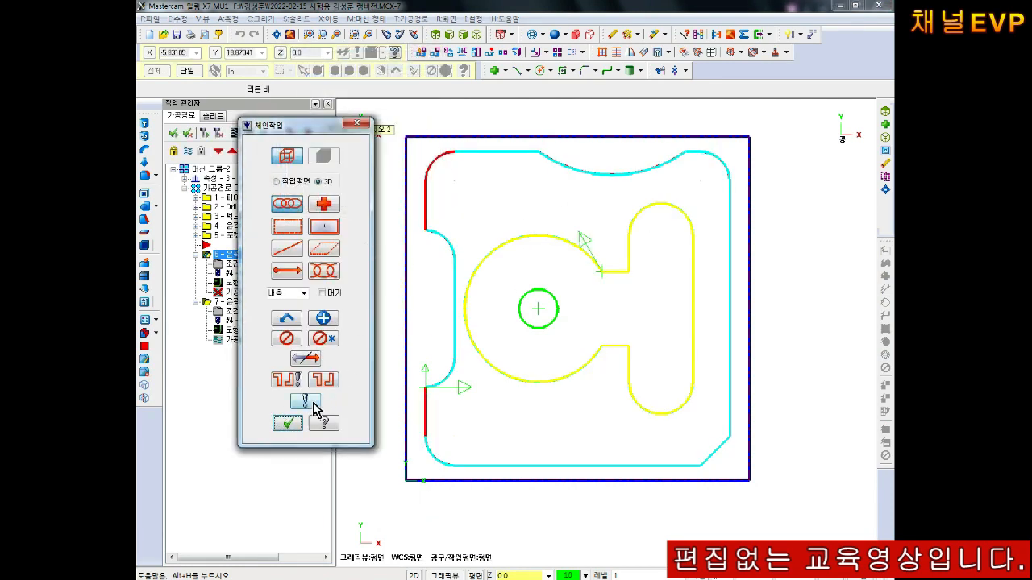
click(288, 423)
click(375, 189)
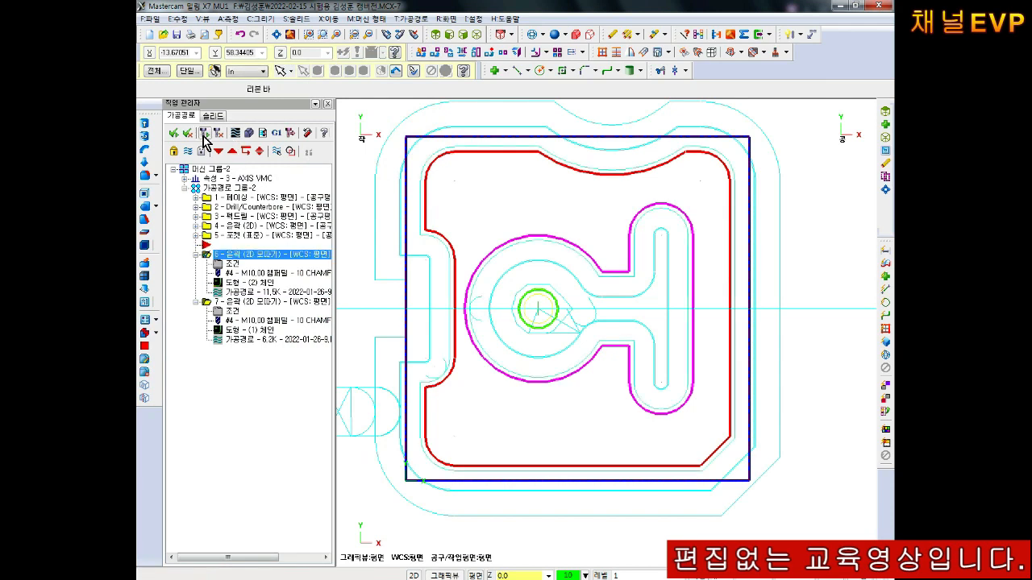
click(204, 135)
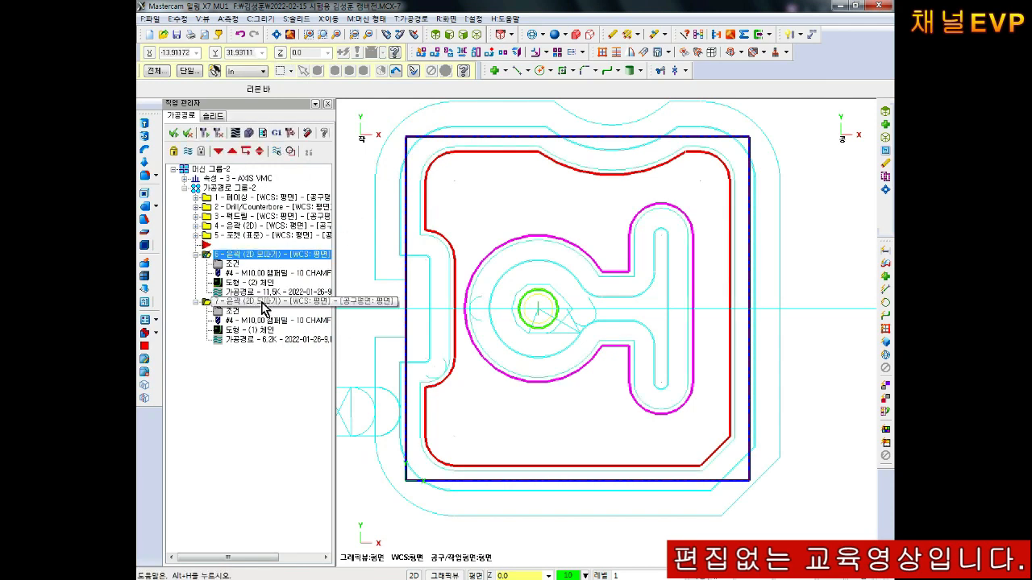
Set the lead-in line length of operation 6 to 25% in its lead in/out parameters.
click(232, 265)
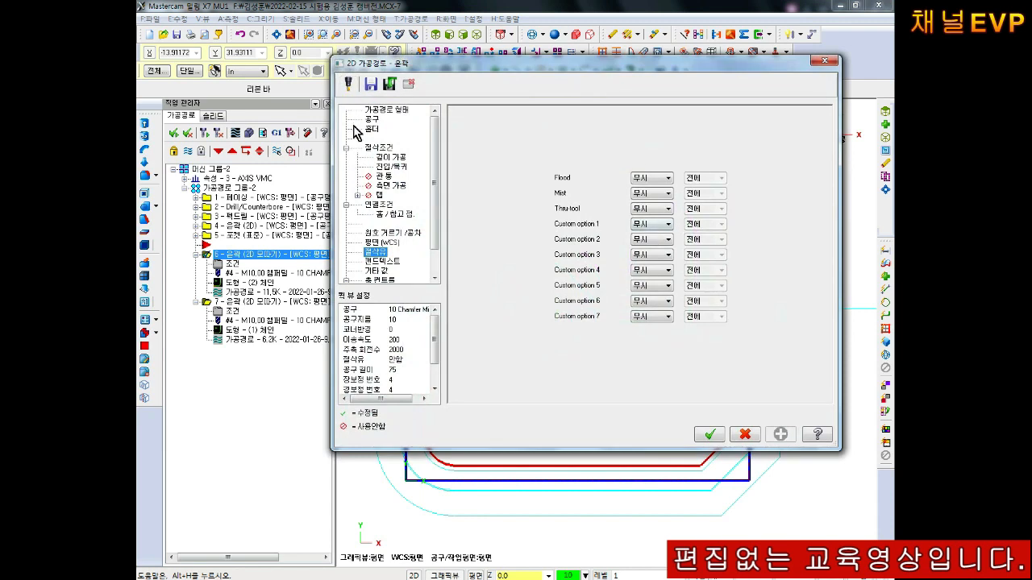
click(379, 148)
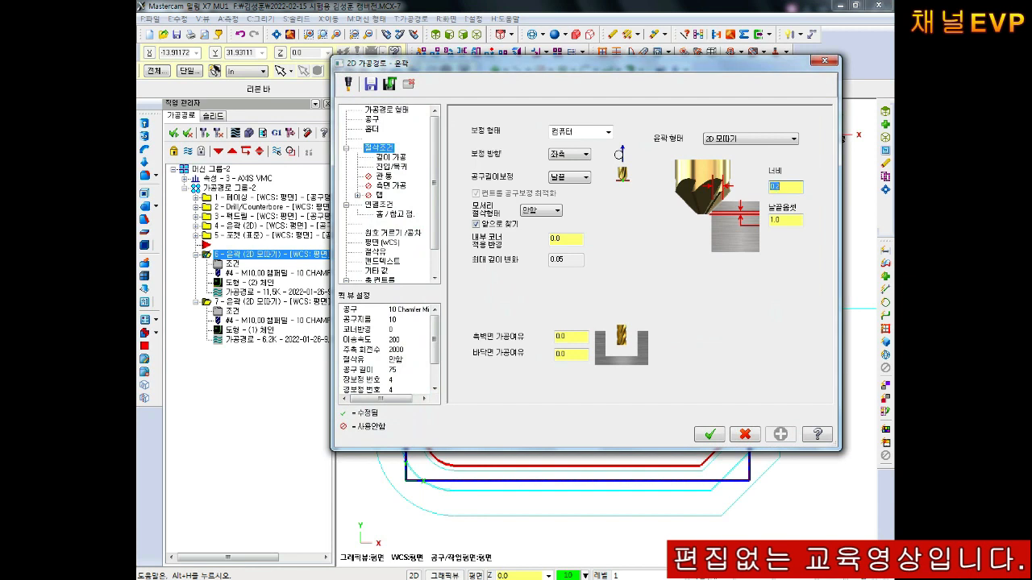
click(385, 157)
click(392, 167)
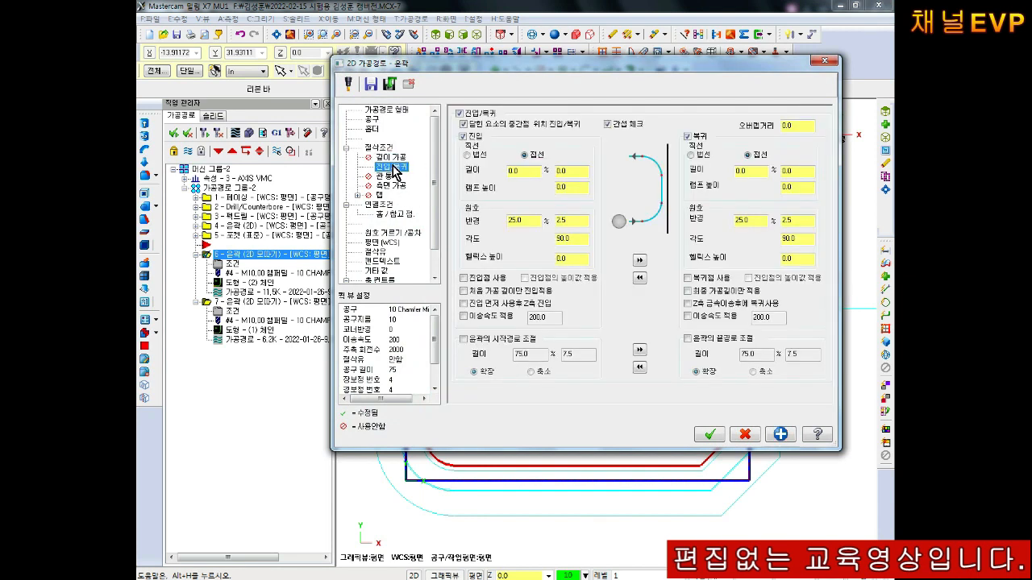
double_click(527, 173)
text(25)
key(Tab)
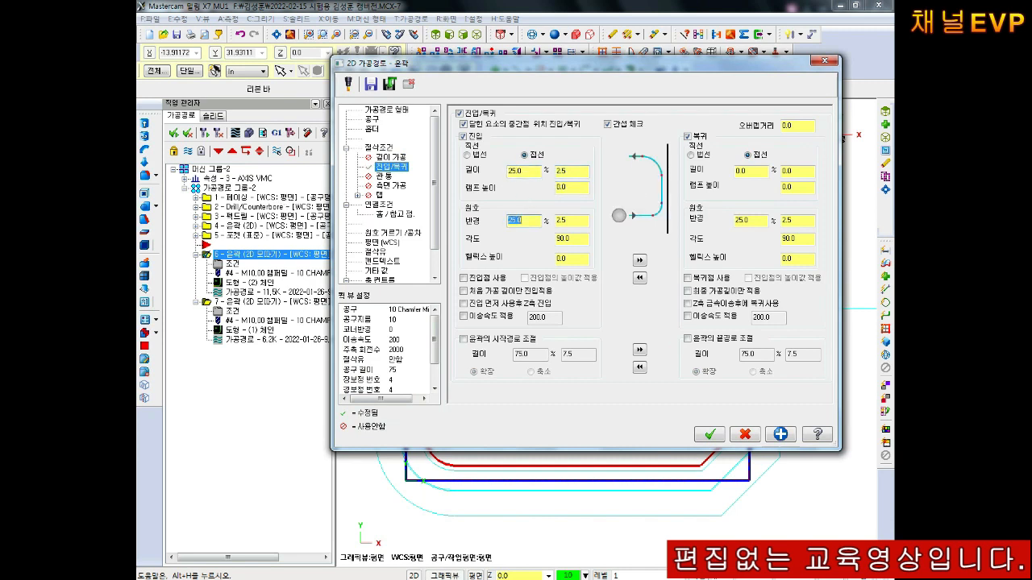
Turn Flood coolant on for operation 6 and accept its contour parameters.
click(386, 205)
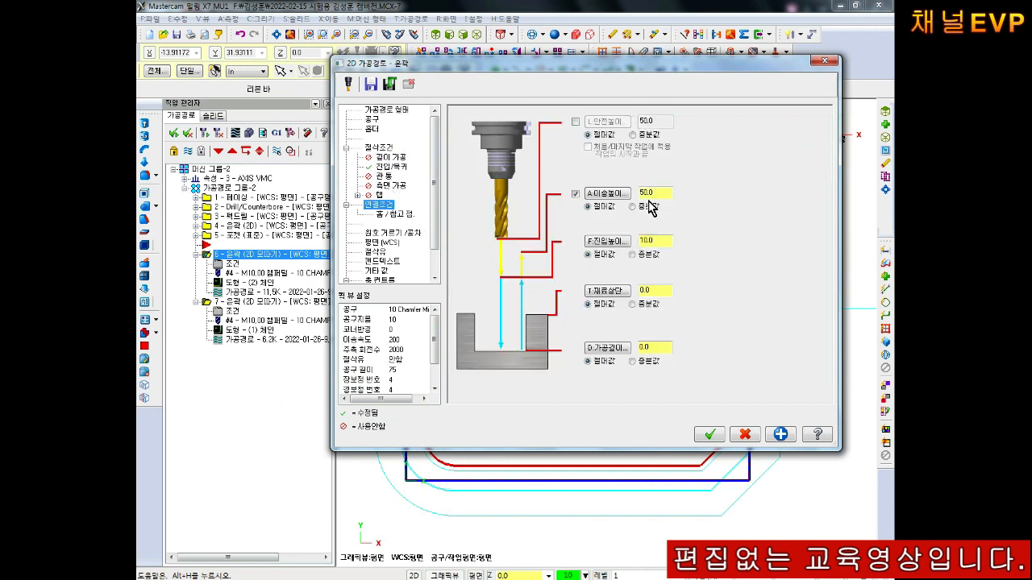
click(374, 252)
click(653, 179)
click(647, 194)
click(708, 435)
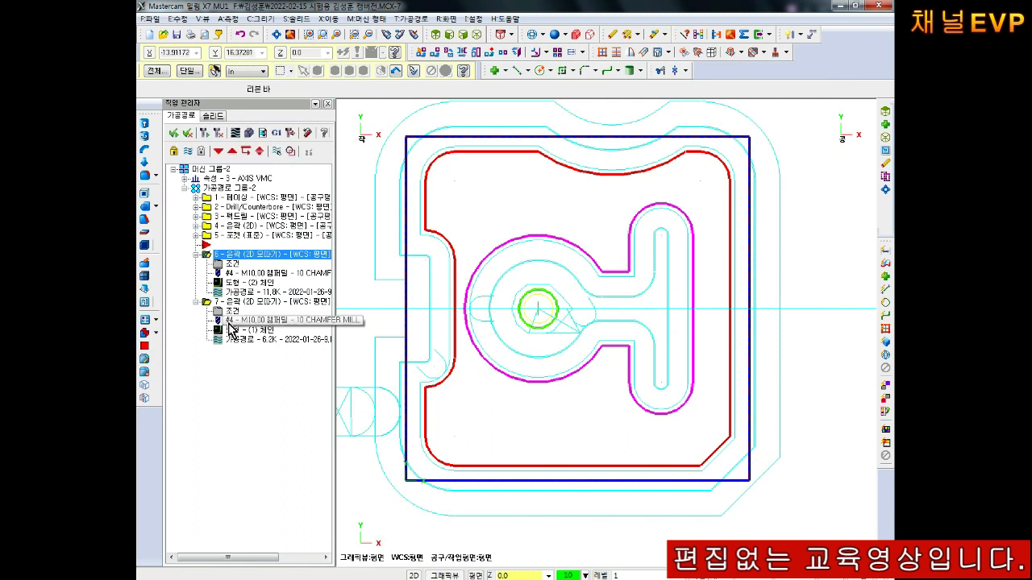
Backplot the second 2D chamfer contour (operation 7) to check which geometry it follows.
click(245, 302)
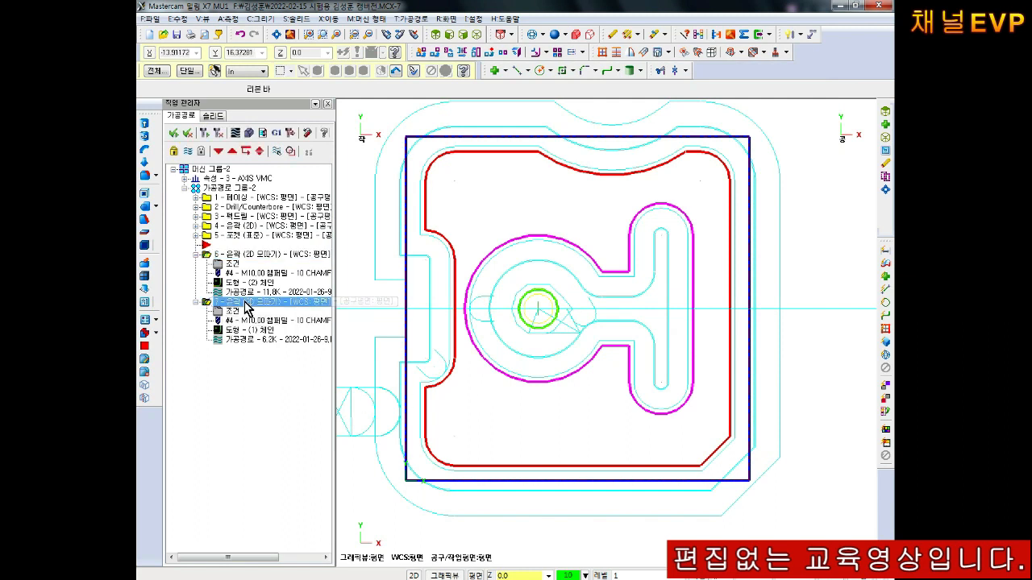
click(235, 133)
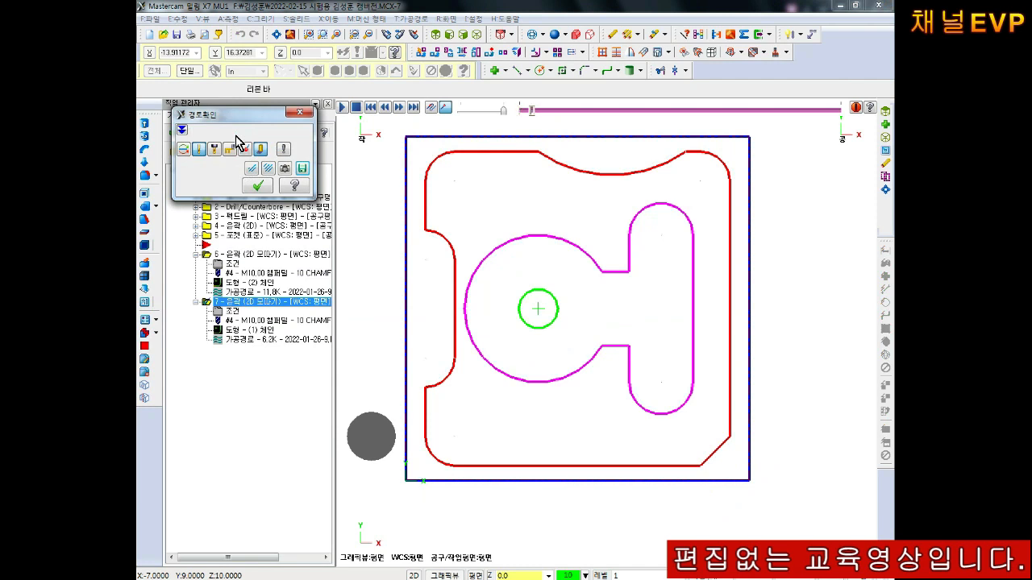
key(Escape)
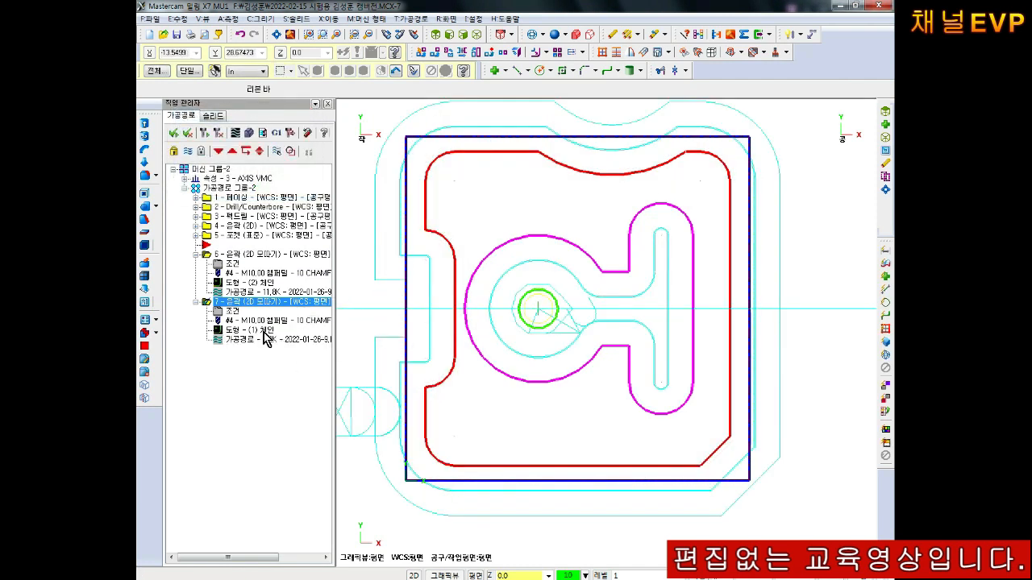
Rechain all geometry of operation 7 so that it follows only the green centre circle.
click(265, 332)
right_click(346, 128)
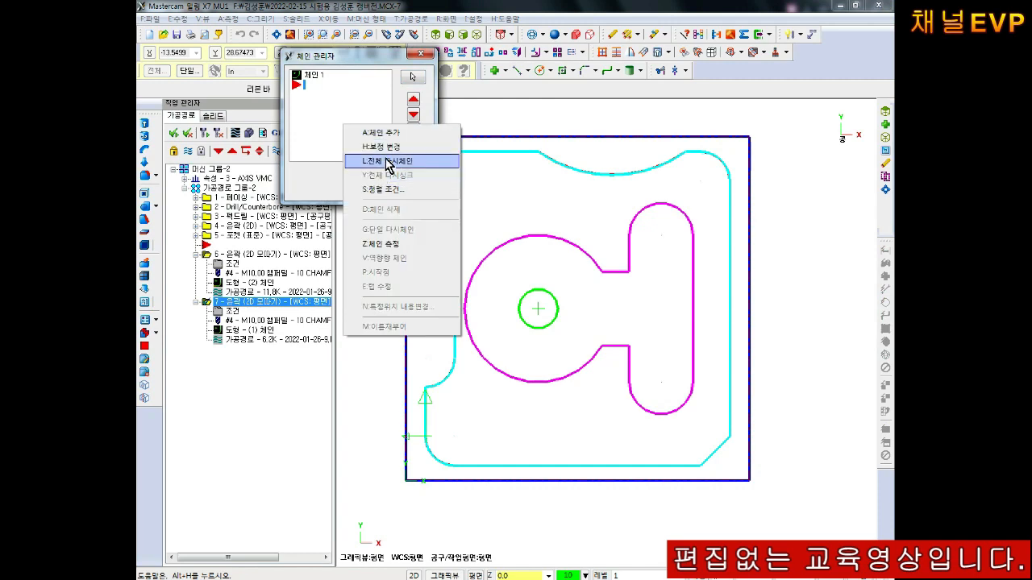
click(388, 161)
click(557, 307)
click(282, 422)
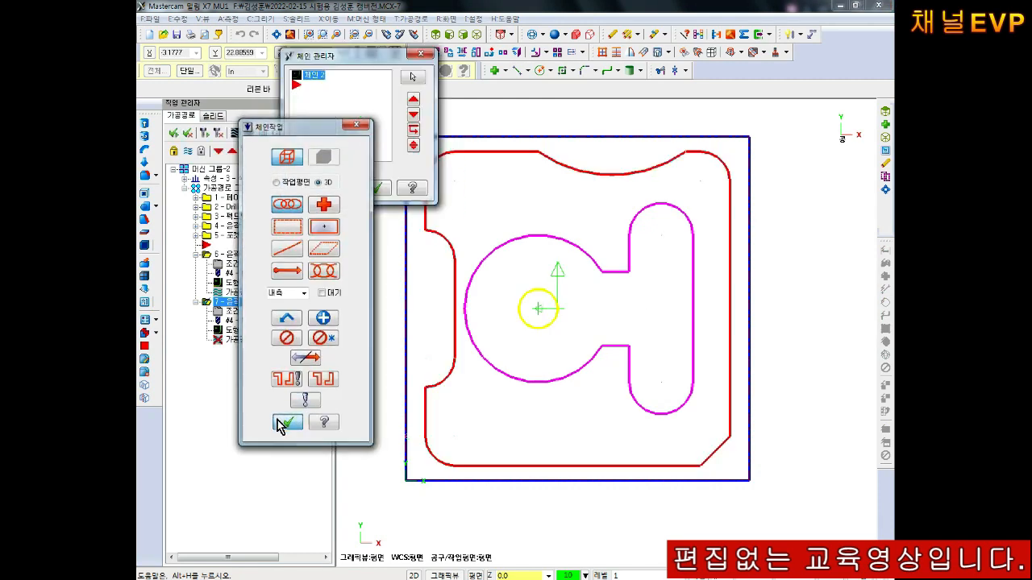
Set the cutting depth of operation 7 to -4.0 in its linking parameters.
click(234, 311)
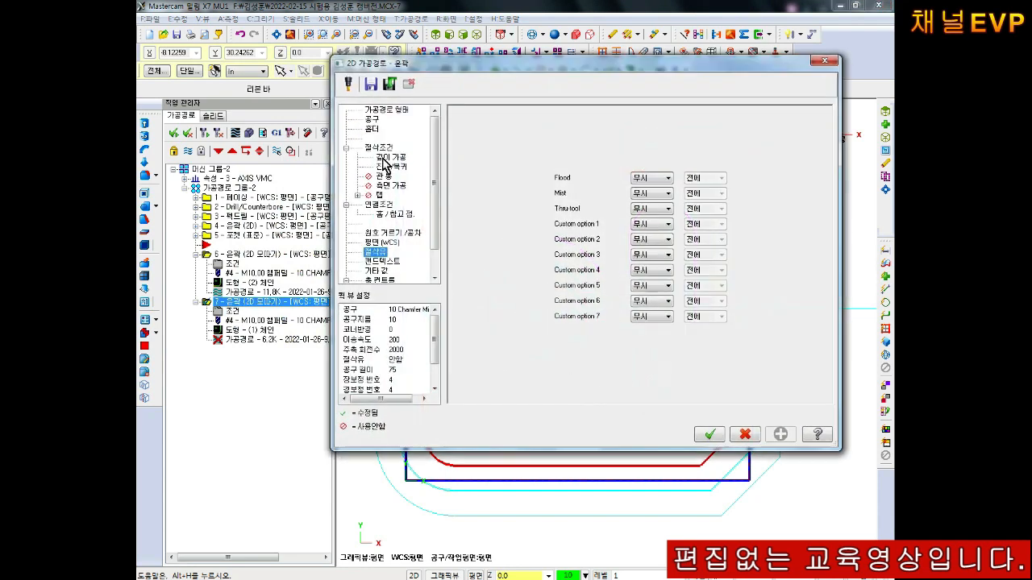
click(380, 149)
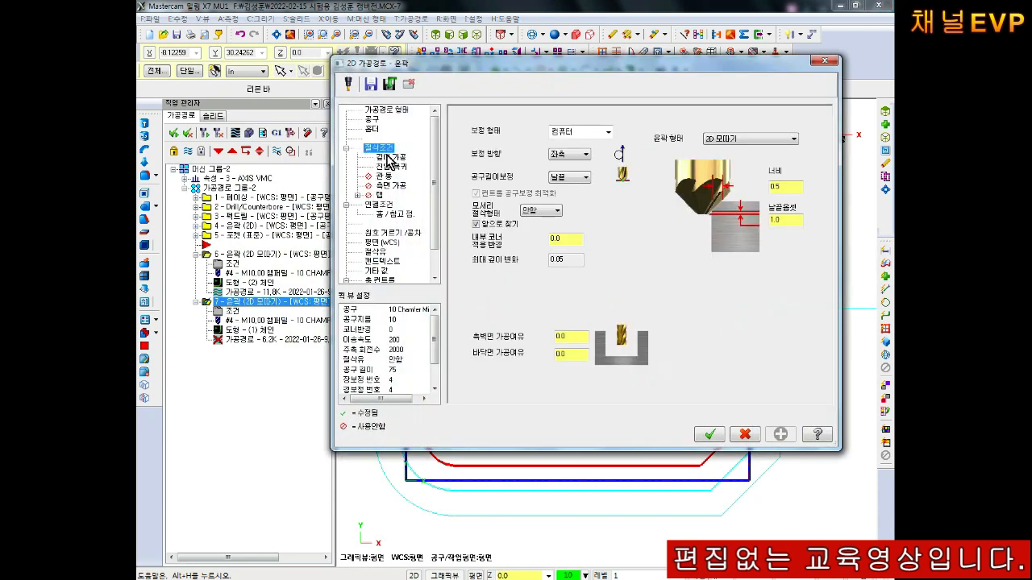
click(382, 206)
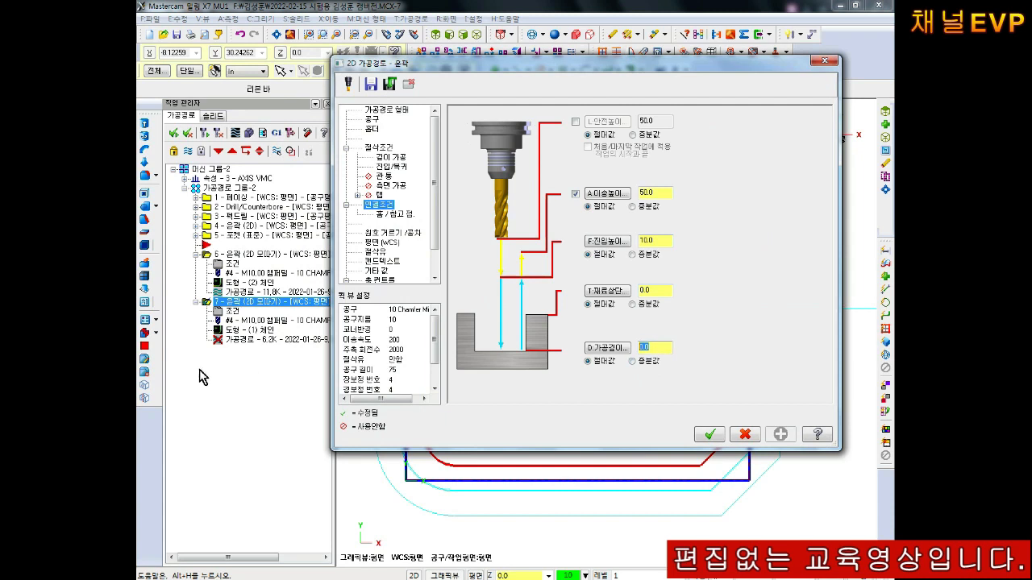
text(4)
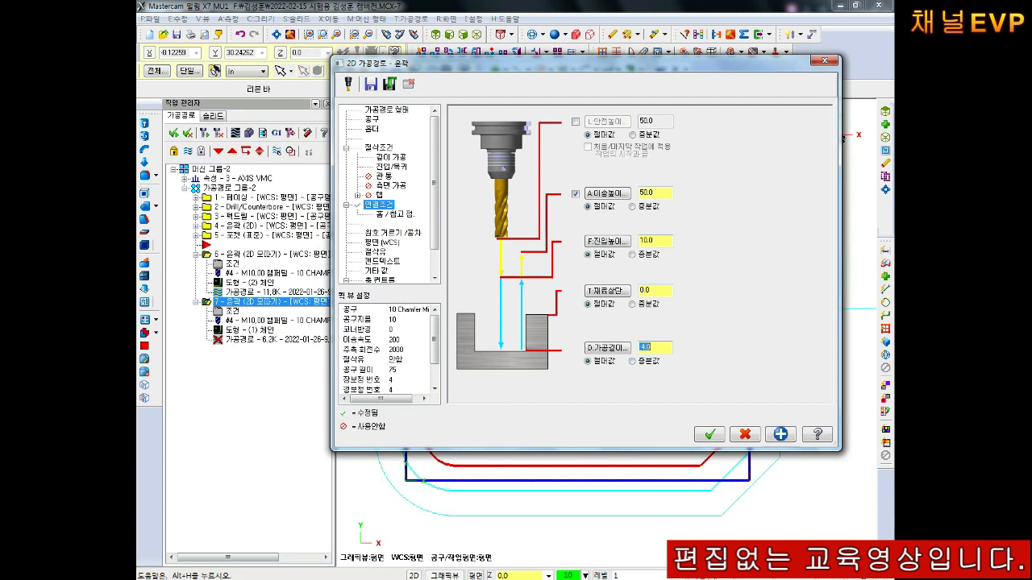
Turn off depth cuts for operation 7, adjust its lead-in values and accept the contour parameters.
click(382, 149)
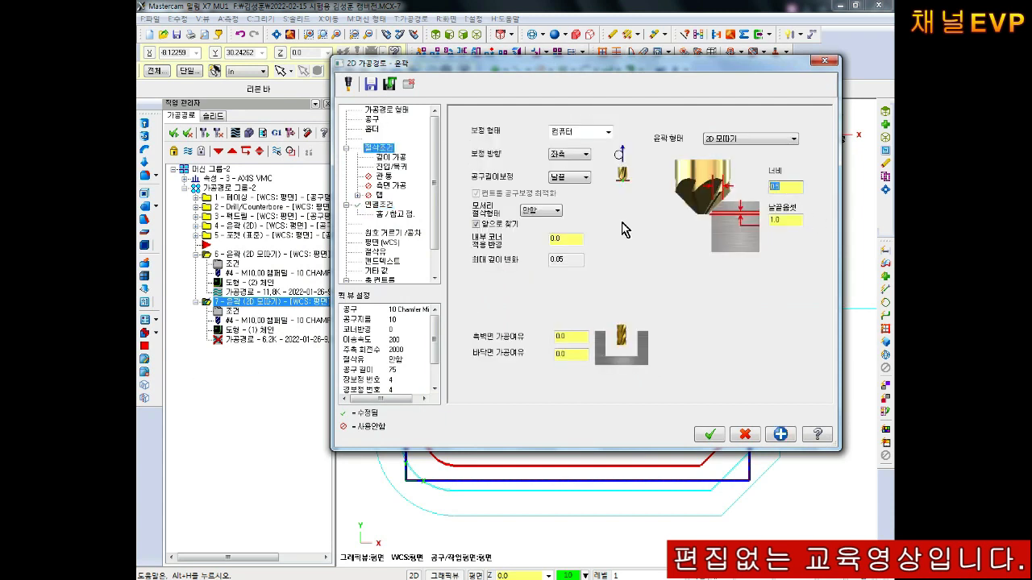
click(388, 157)
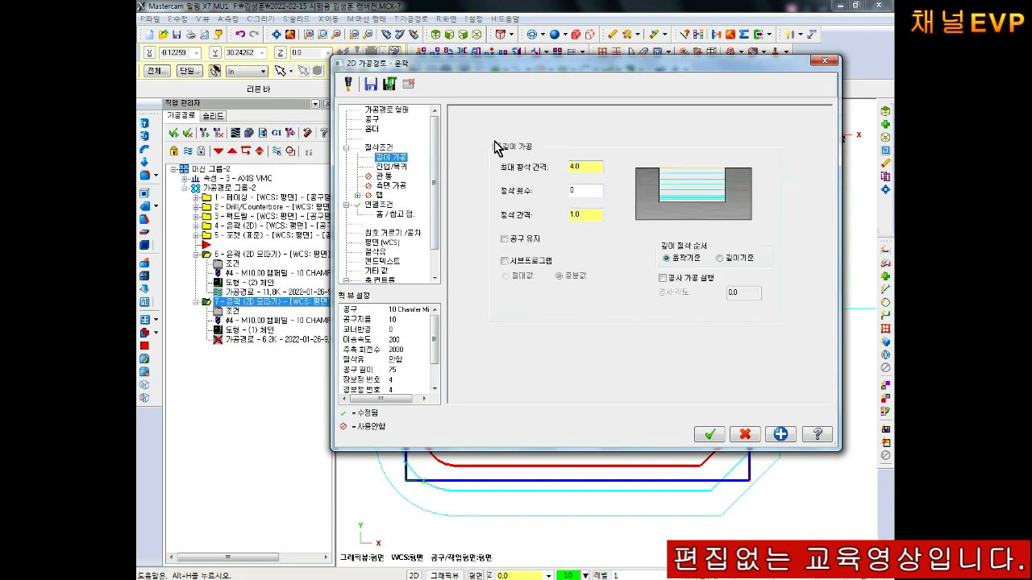
click(393, 167)
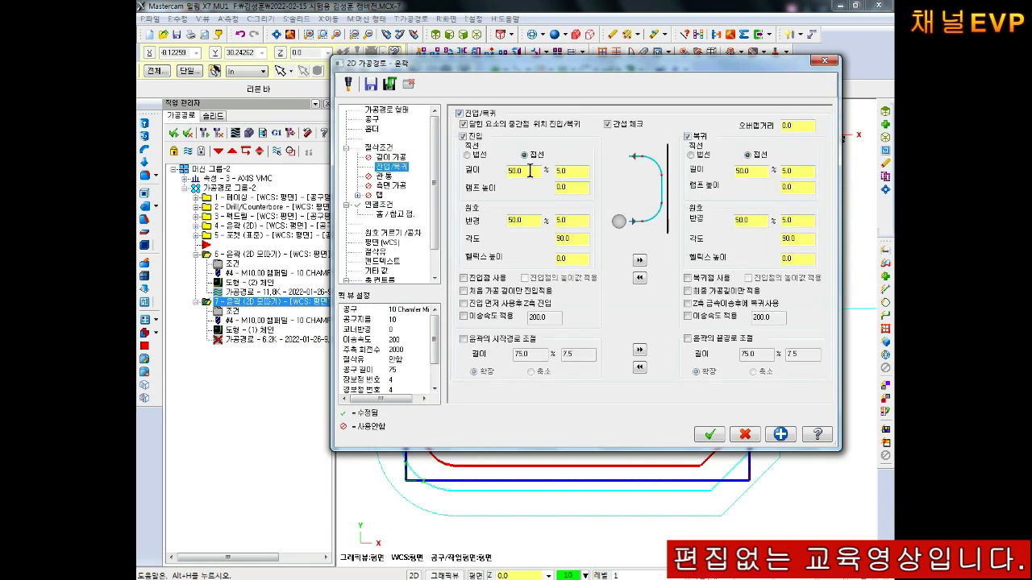
key(Tab)
key(Tab)
click(373, 120)
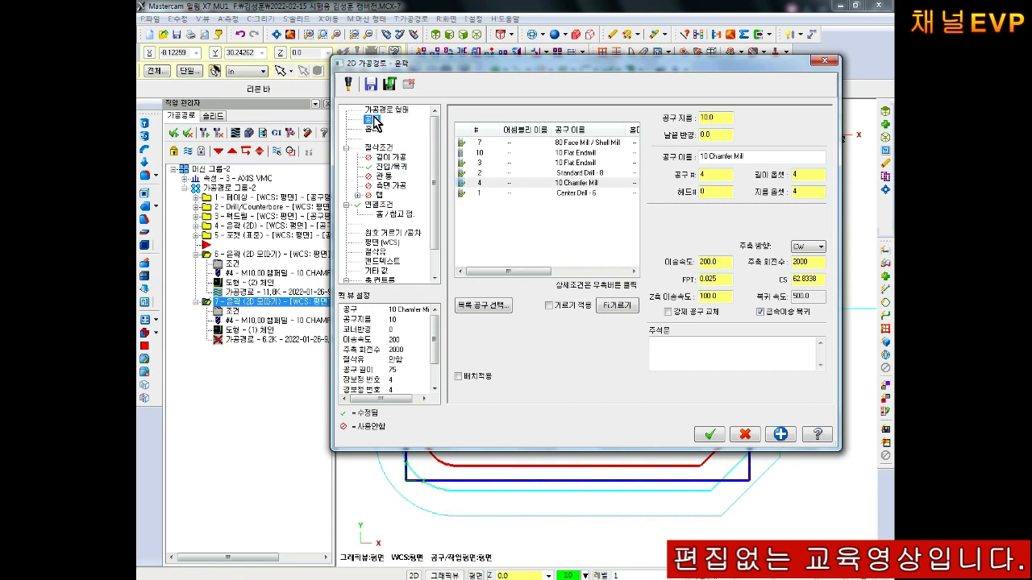
click(709, 435)
Review the parameters of operation 6, and turn Flood coolant on for operation 7.
click(242, 255)
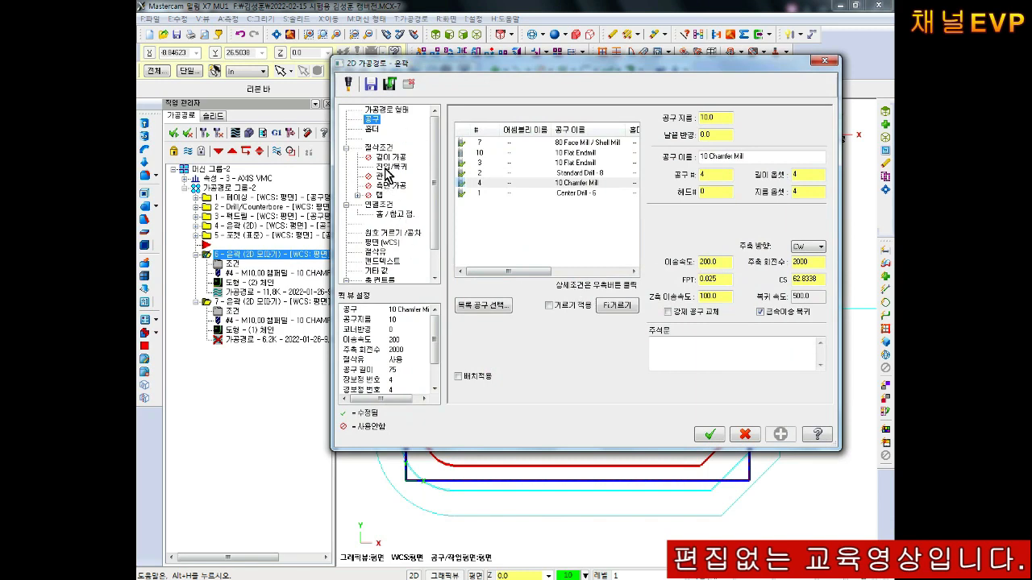
click(708, 434)
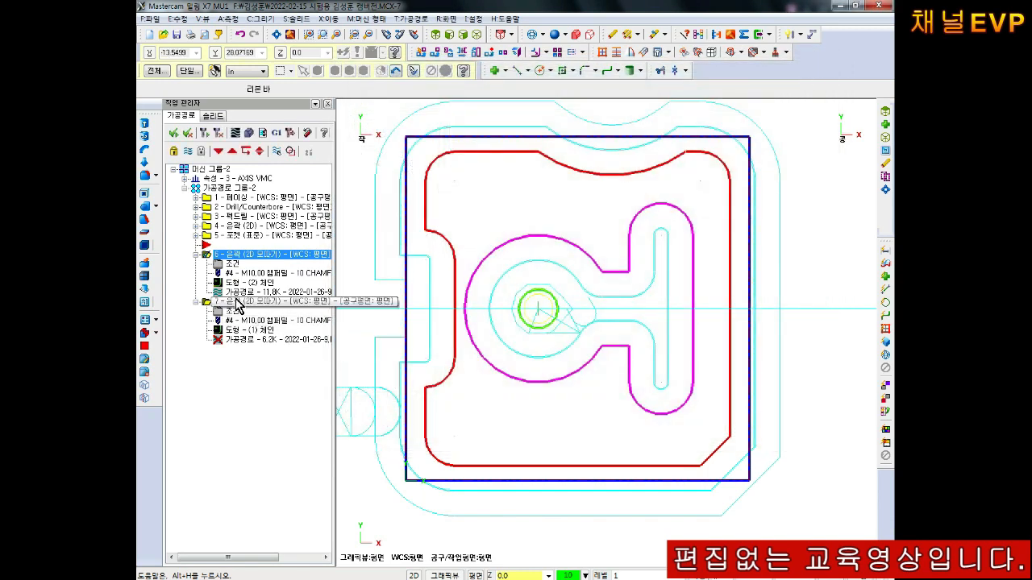
click(232, 313)
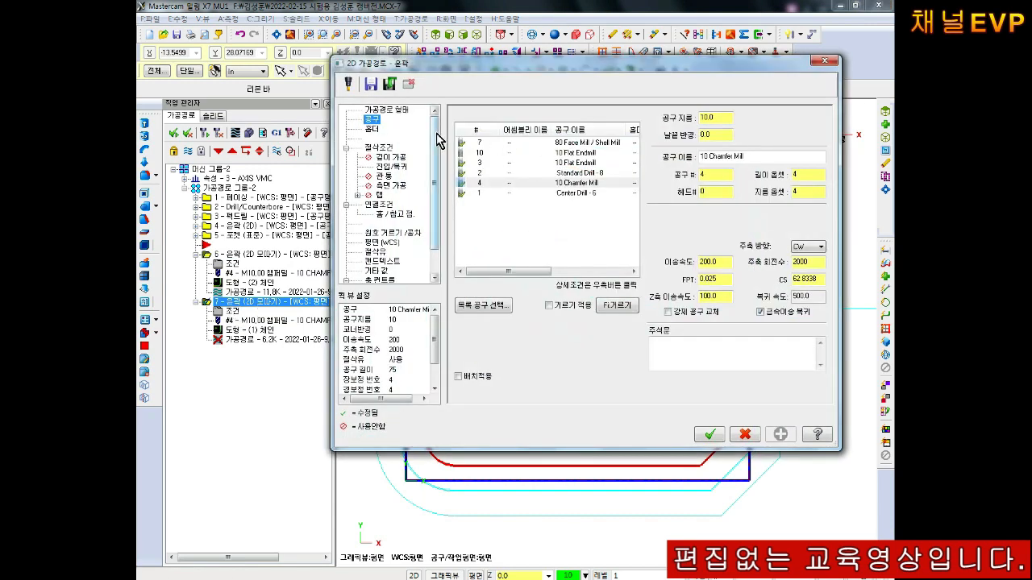
click(379, 251)
click(653, 178)
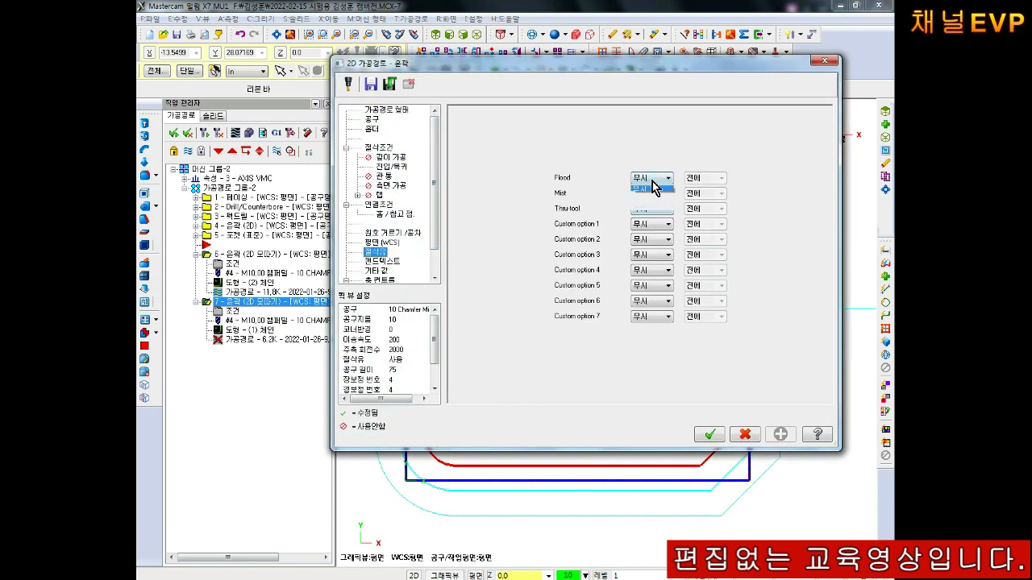
click(639, 188)
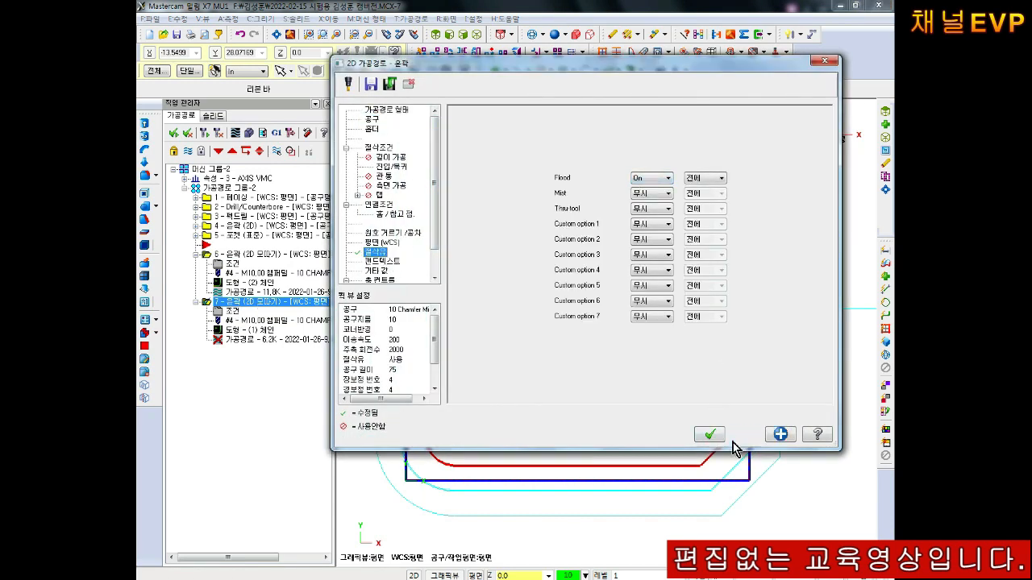
click(710, 435)
Select all seven operations, regenerate their toolpaths and dismiss the warning.
click(174, 133)
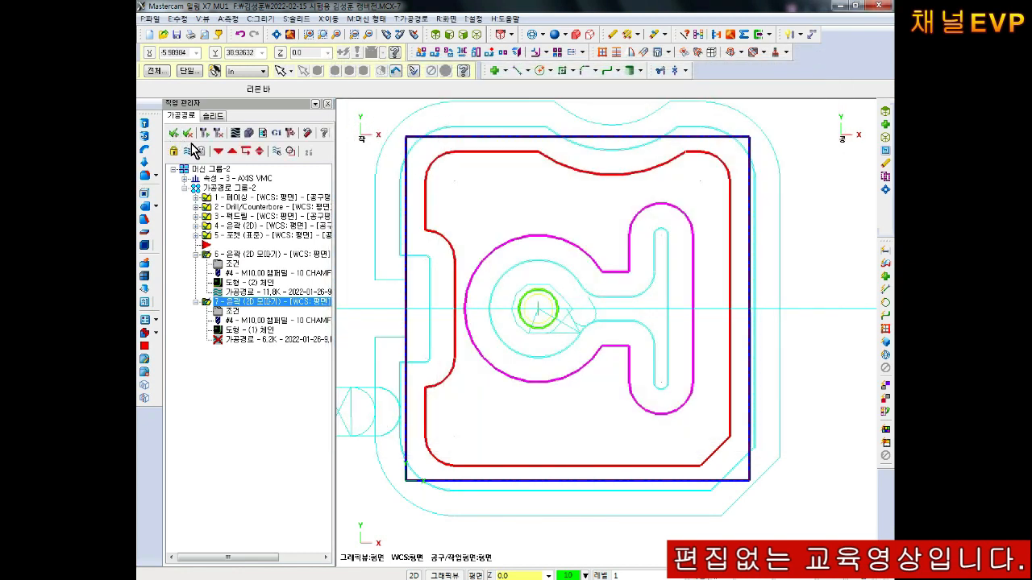
click(206, 133)
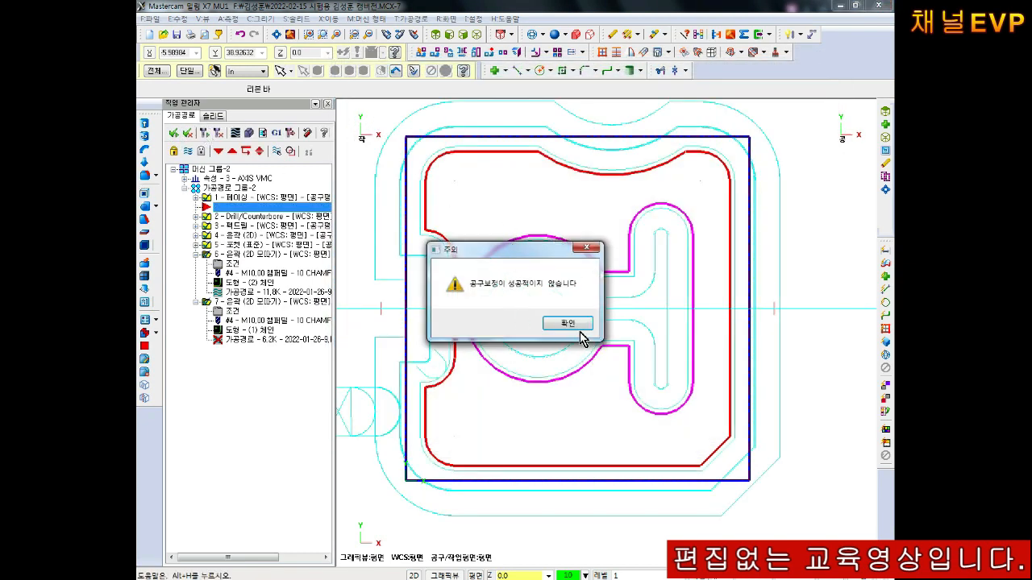
click(578, 329)
click(577, 329)
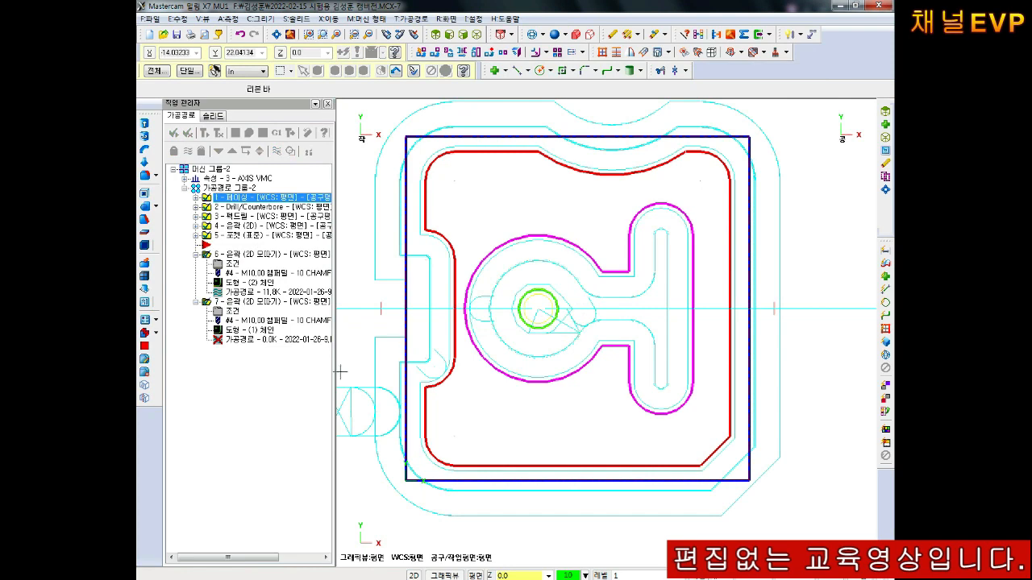
Set operation 7's chamfer tip offset to 2.0, regenerate its toolpath and dismiss the warnings.
click(239, 330)
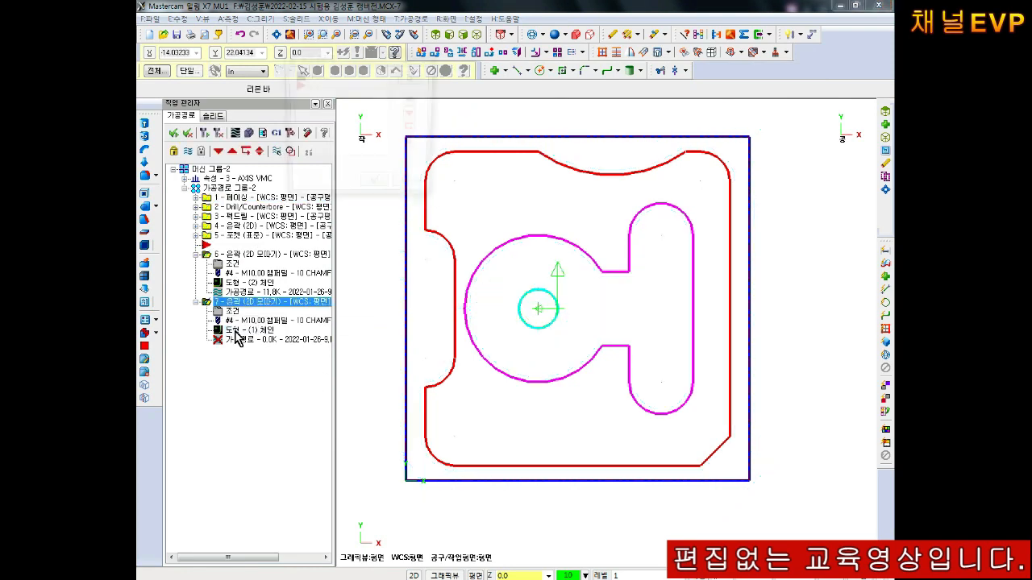
click(375, 188)
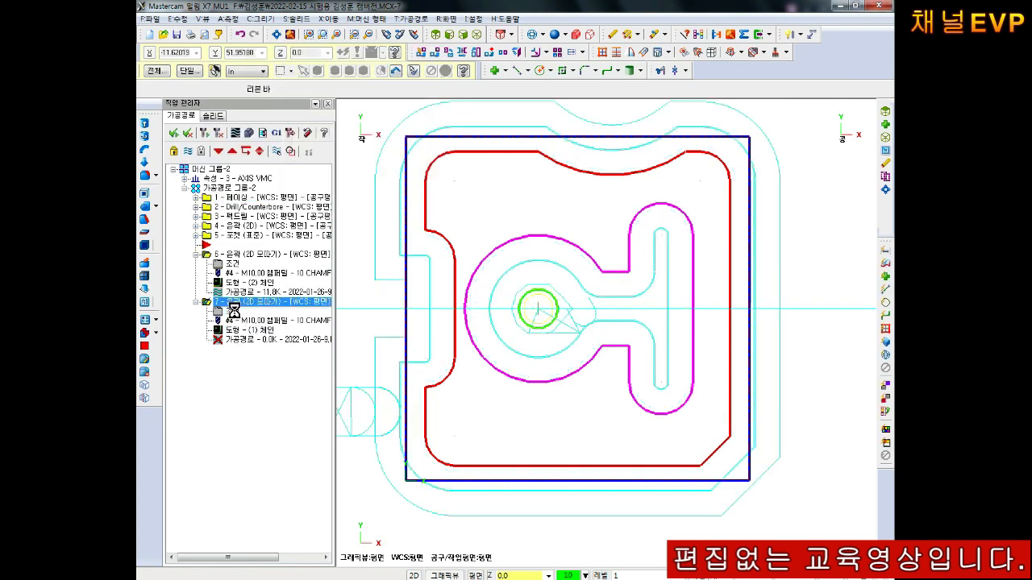
click(232, 310)
click(379, 148)
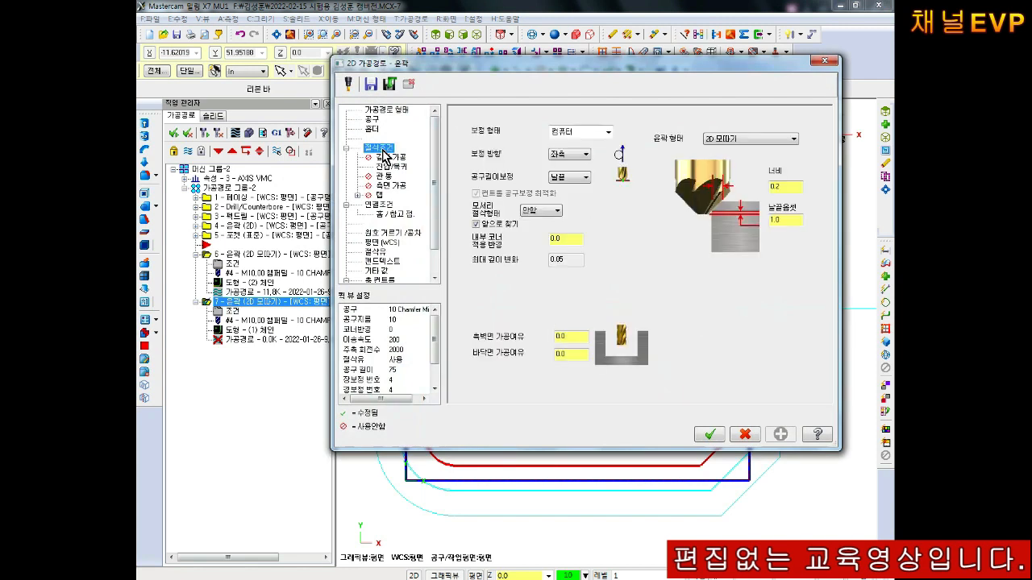
click(793, 218)
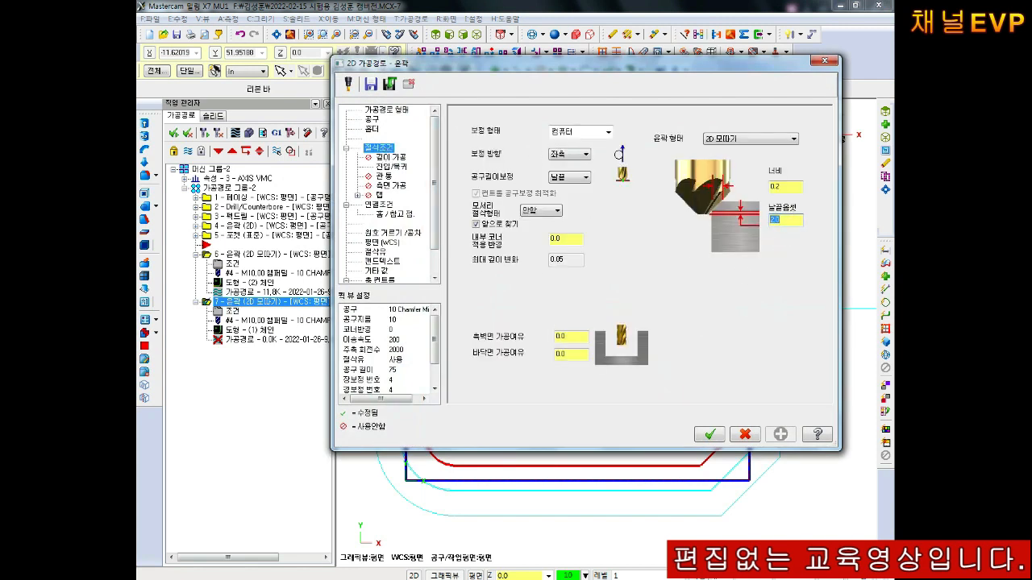
click(707, 435)
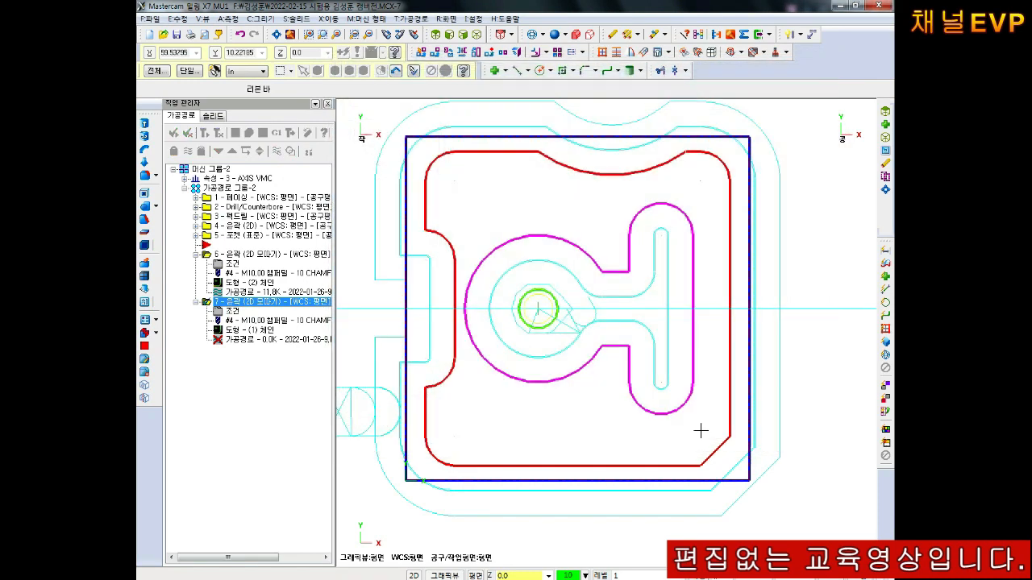
click(203, 133)
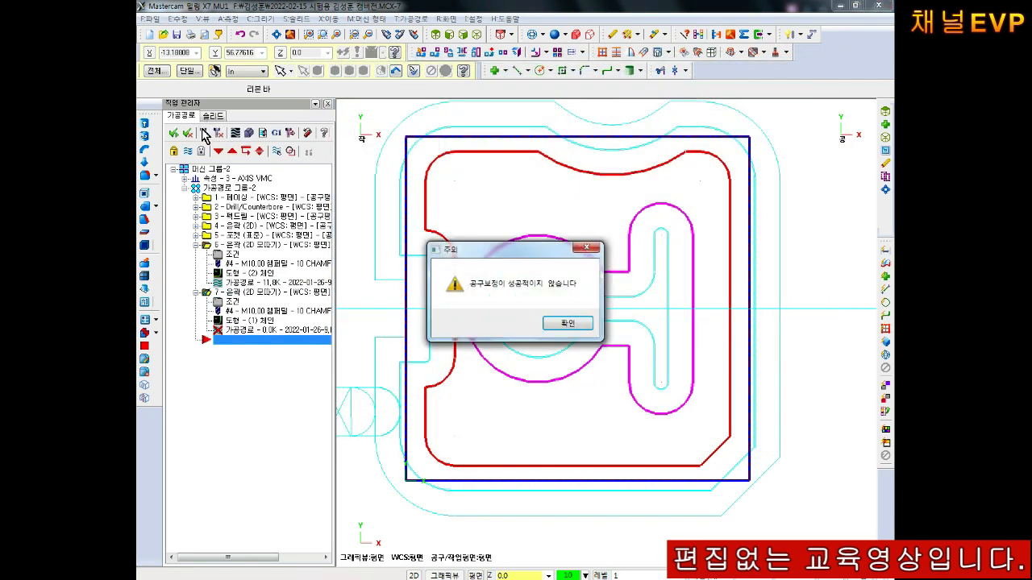
click(590, 327)
click(564, 326)
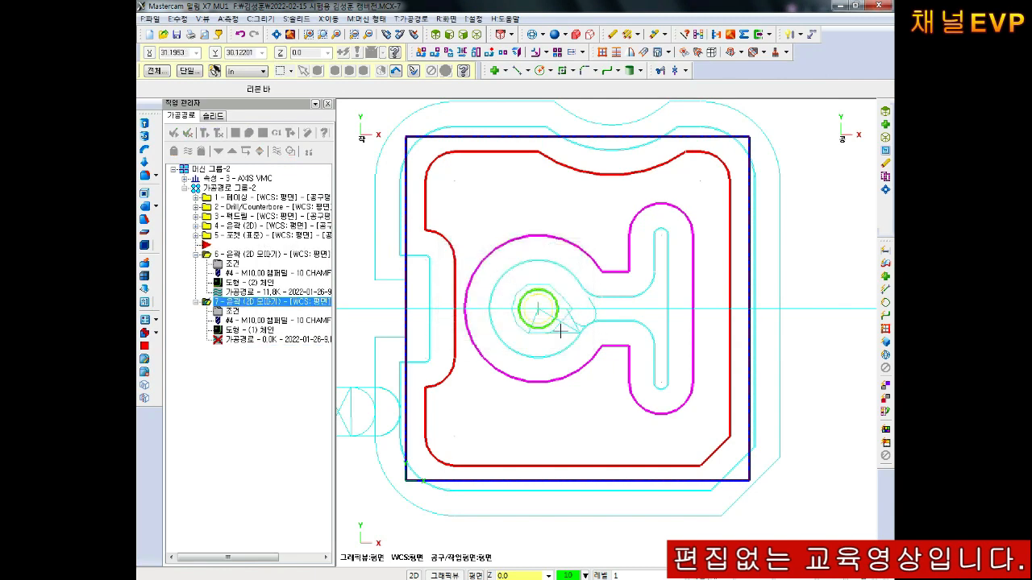
Recheck and accept operation 7's cut parameters, regenerate its toolpath again and dismiss the warnings.
click(245, 311)
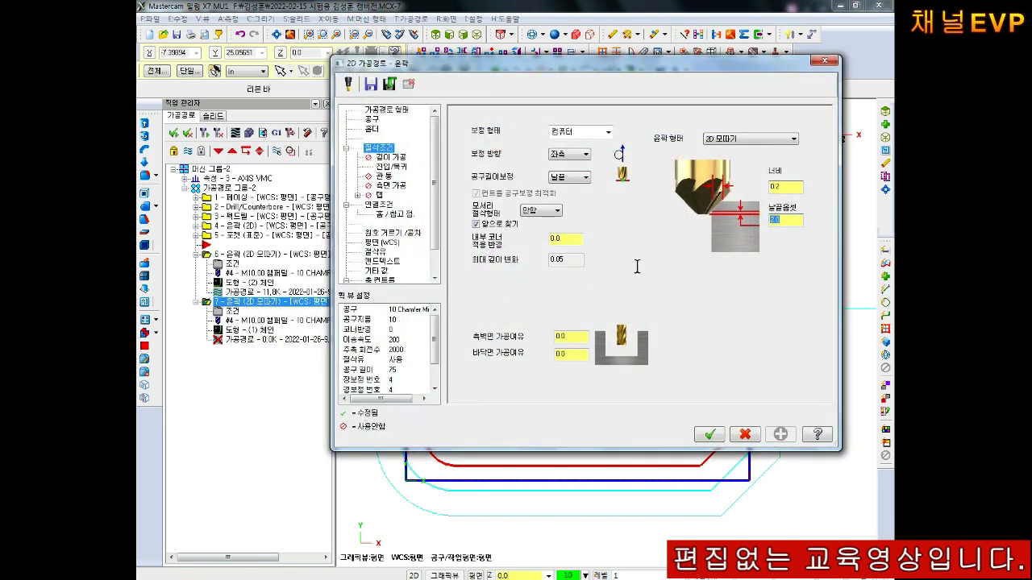
click(710, 434)
click(205, 135)
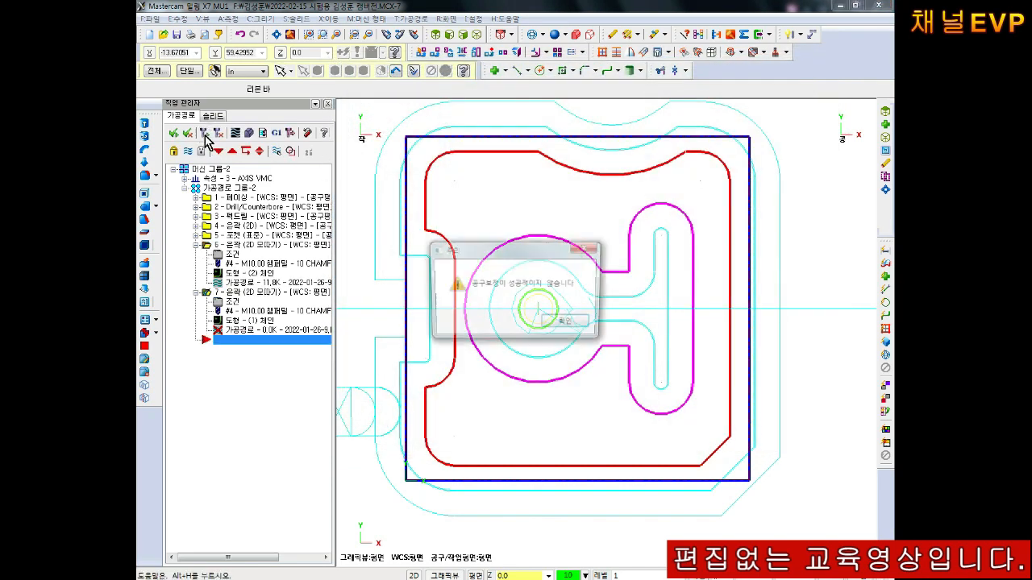
click(544, 324)
click(545, 325)
click(546, 326)
Rechain operation 7 to the central circle with the direction reversed, and switch the chain's compensation side.
click(251, 331)
right_click(333, 108)
click(342, 135)
click(556, 313)
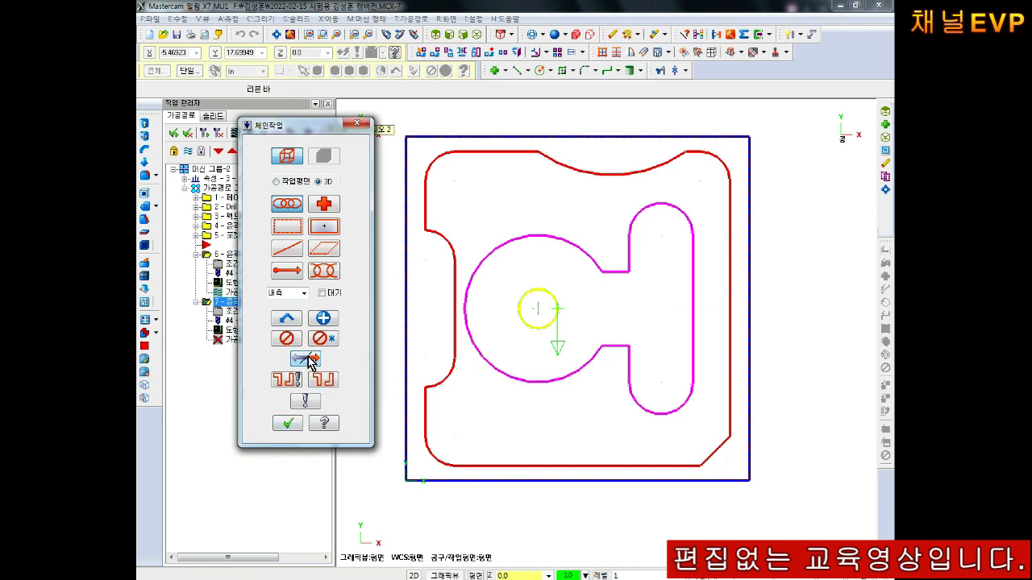
click(303, 419)
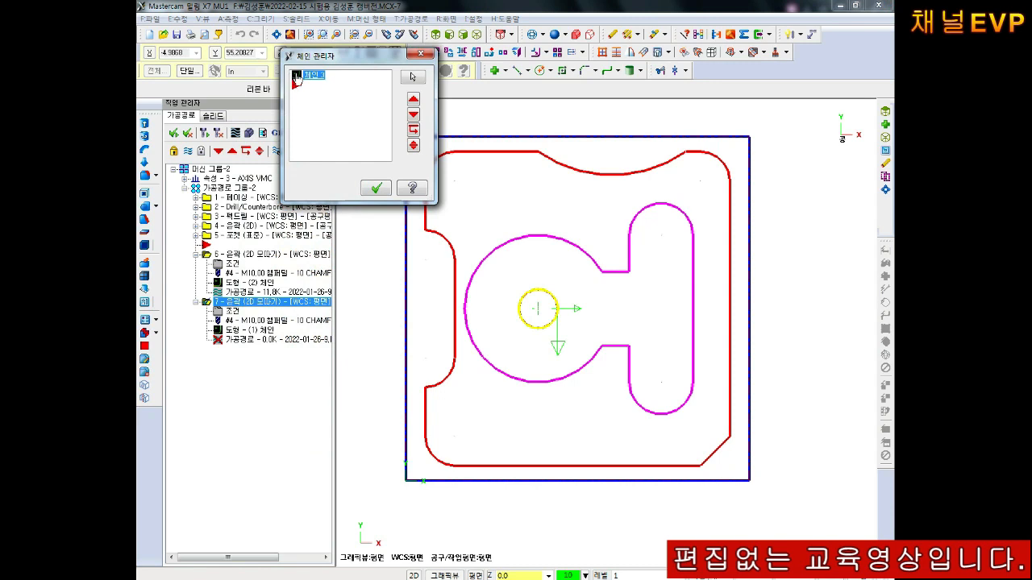
right_click(296, 77)
click(332, 196)
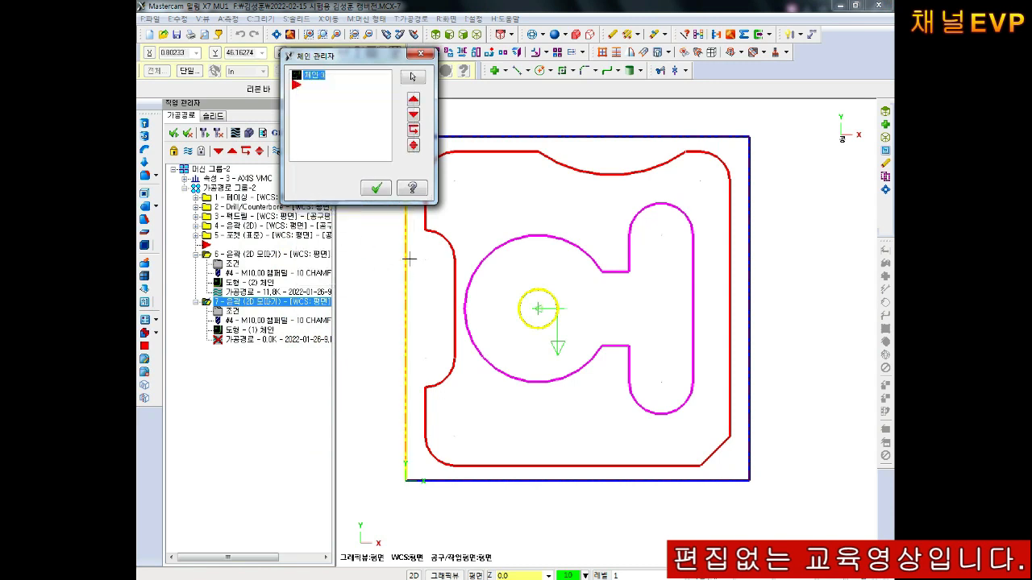
click(374, 190)
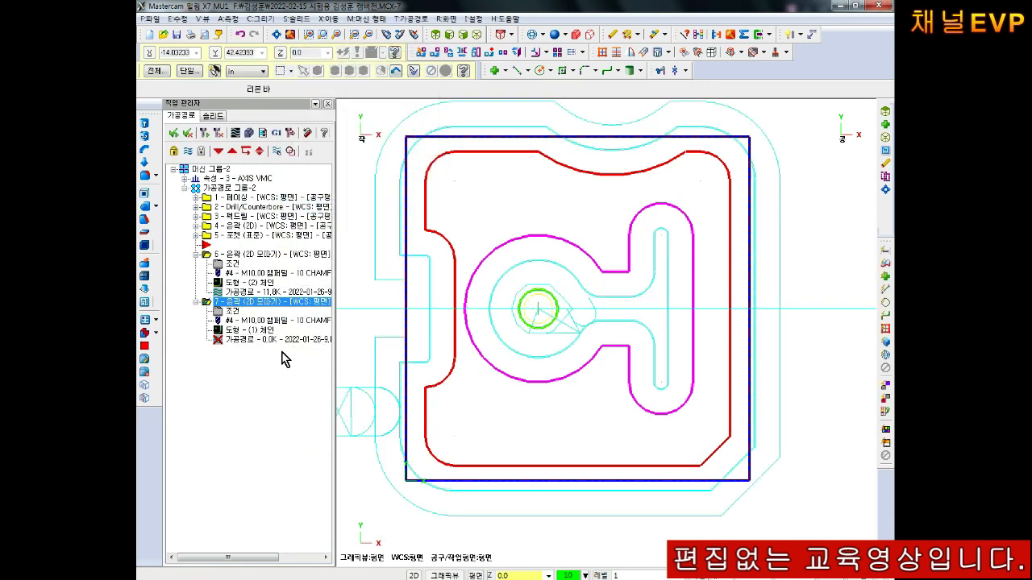
Set operation 7's compensation direction to right (우측), regenerate its toolpath and dismiss the warnings.
click(232, 311)
click(574, 157)
click(578, 174)
click(709, 434)
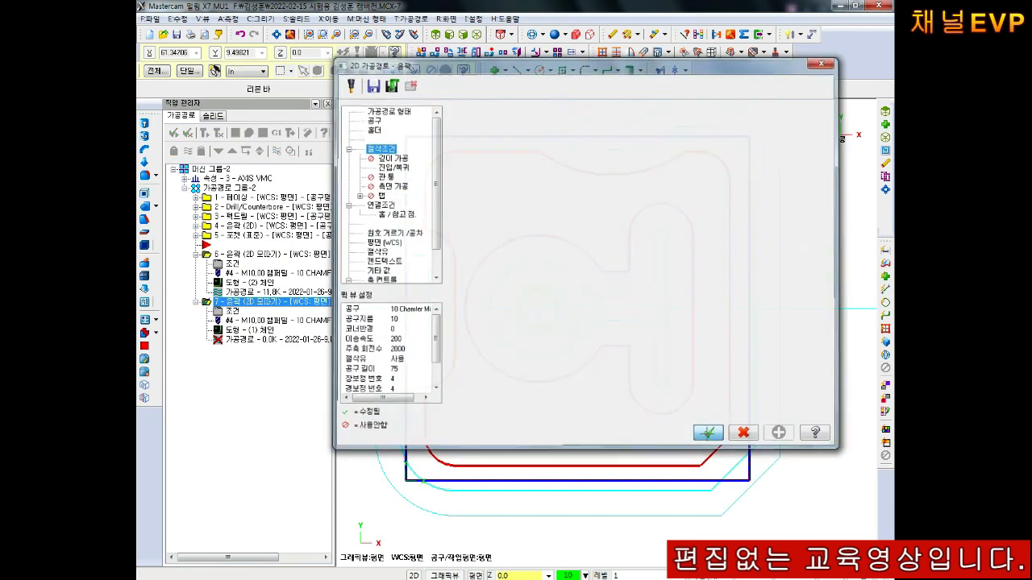
click(209, 136)
click(574, 324)
click(567, 326)
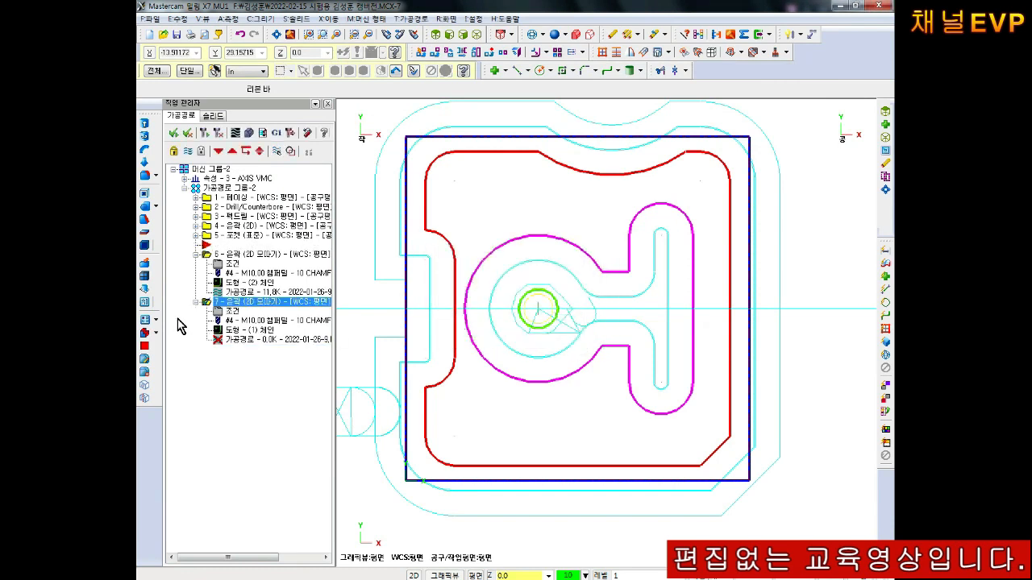
Review operation 7's lead, tool and linking settings, set its compensation direction to left (좌측), and regenerate the toolpath.
click(241, 302)
click(234, 311)
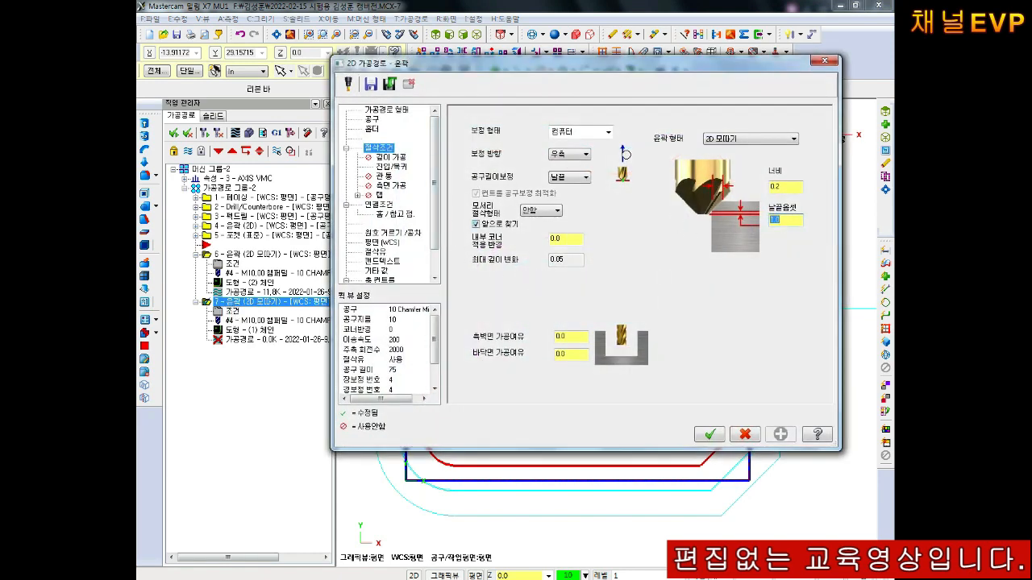
click(390, 167)
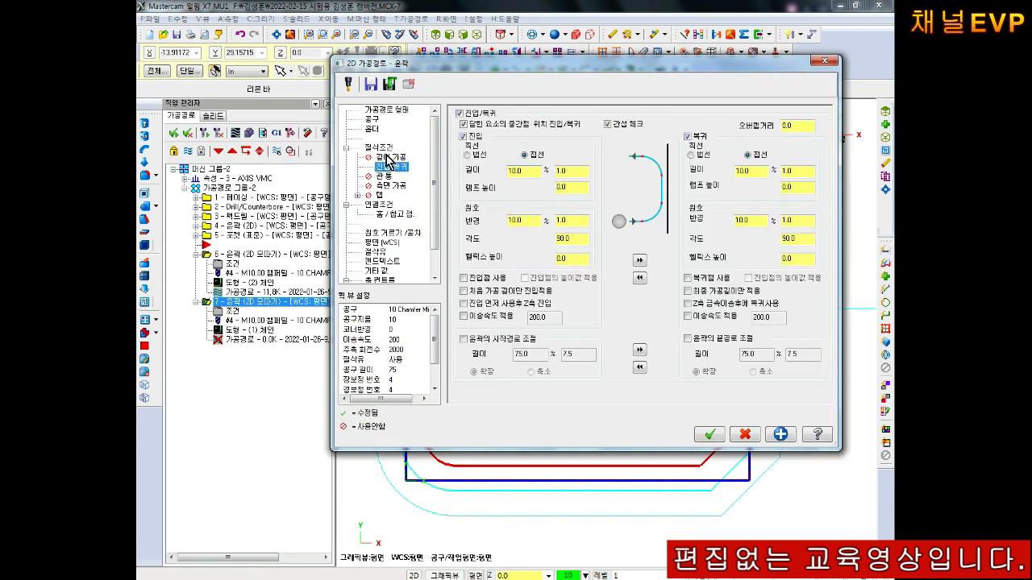
click(386, 149)
click(372, 119)
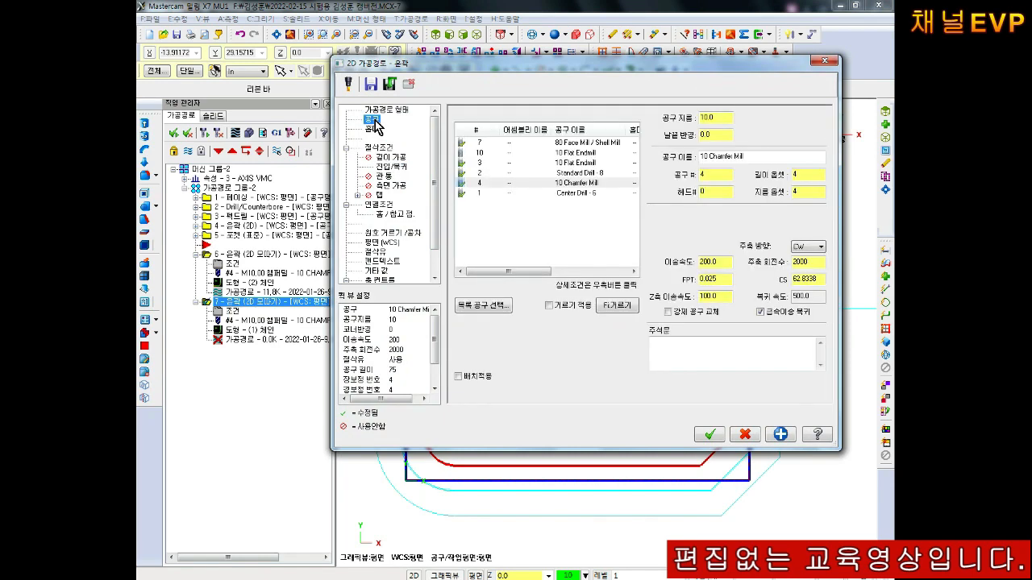
click(379, 148)
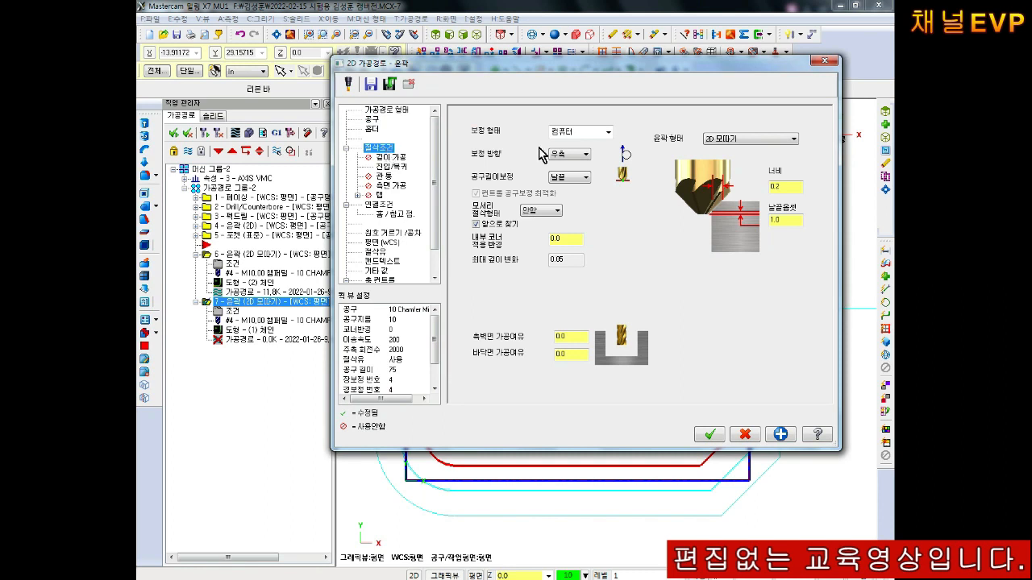
click(577, 154)
click(568, 166)
click(378, 204)
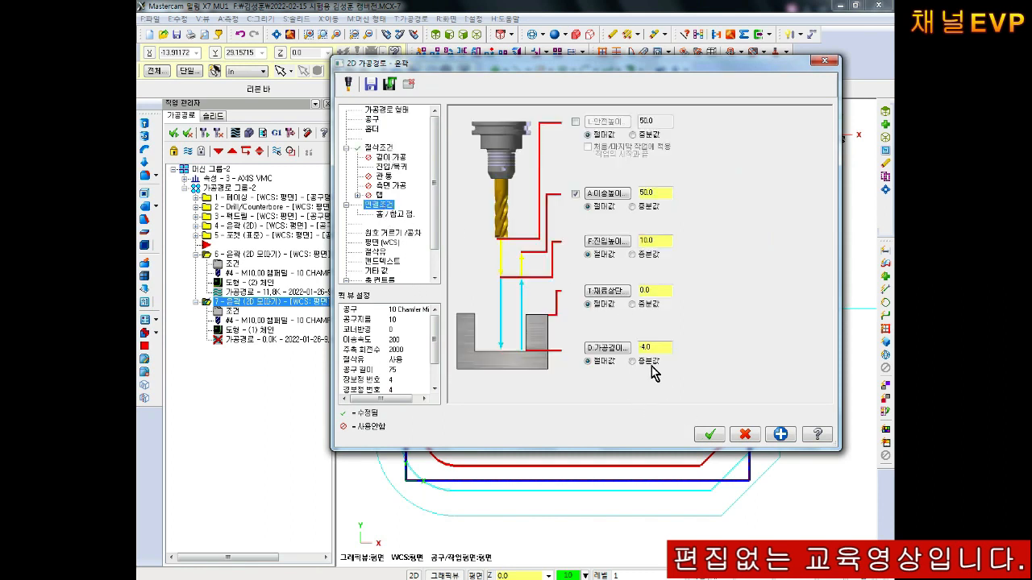
click(709, 436)
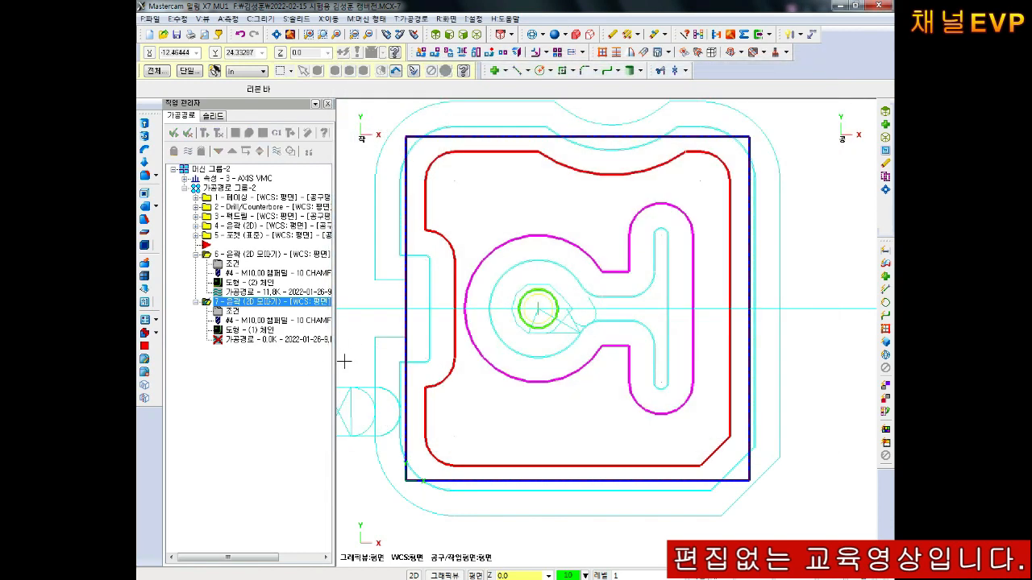
click(205, 134)
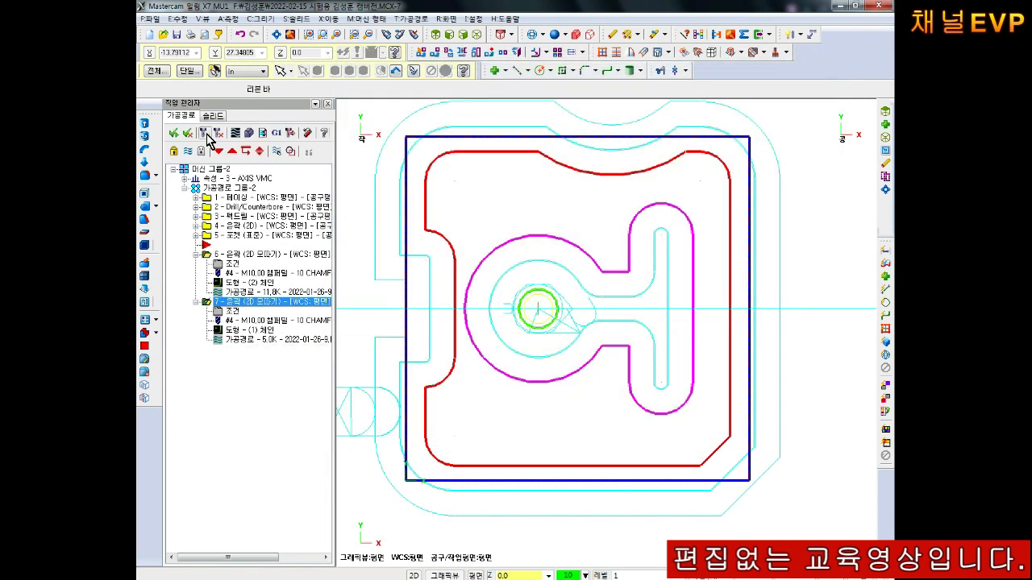
Switch the compensation side of operation 7's circle chain, regenerate the toolpath and dismiss the warnings.
click(232, 331)
right_click(330, 127)
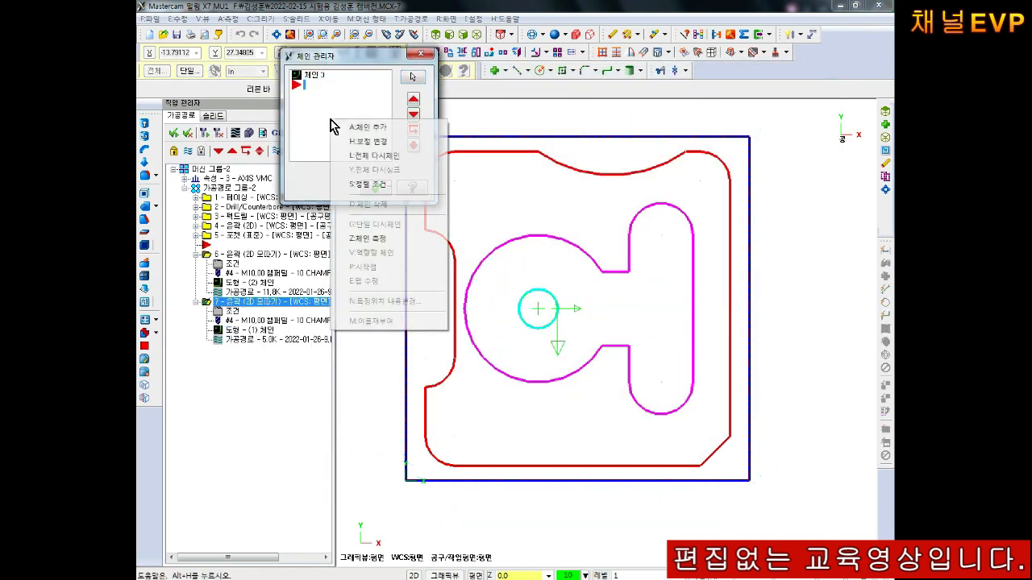
click(368, 141)
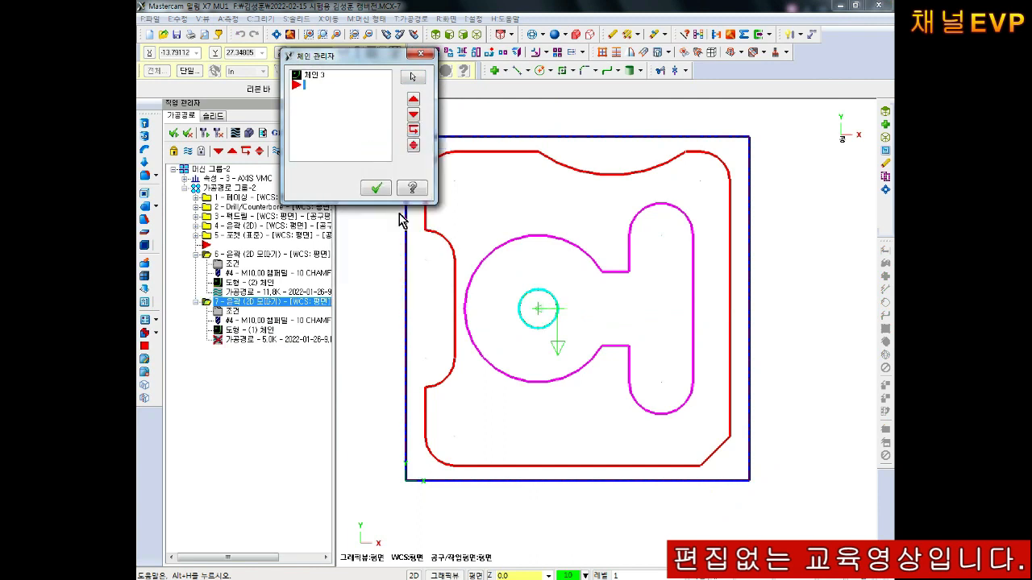
click(376, 188)
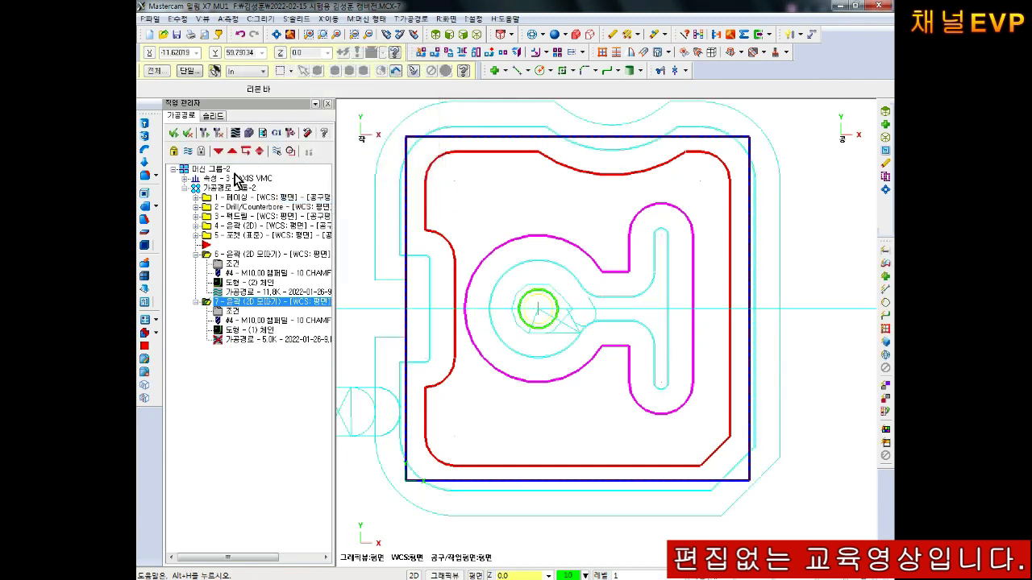
click(205, 134)
click(594, 324)
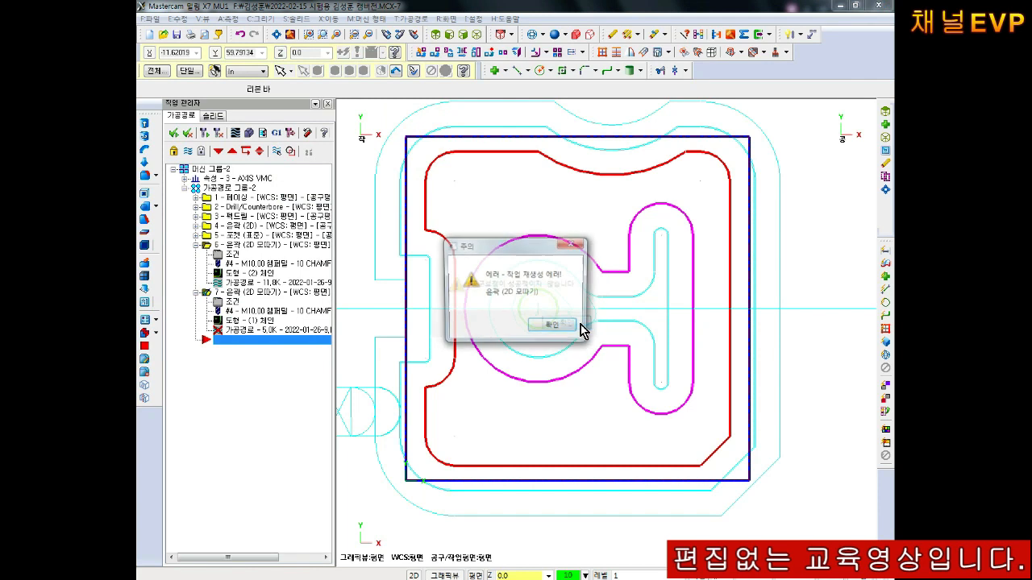
click(585, 329)
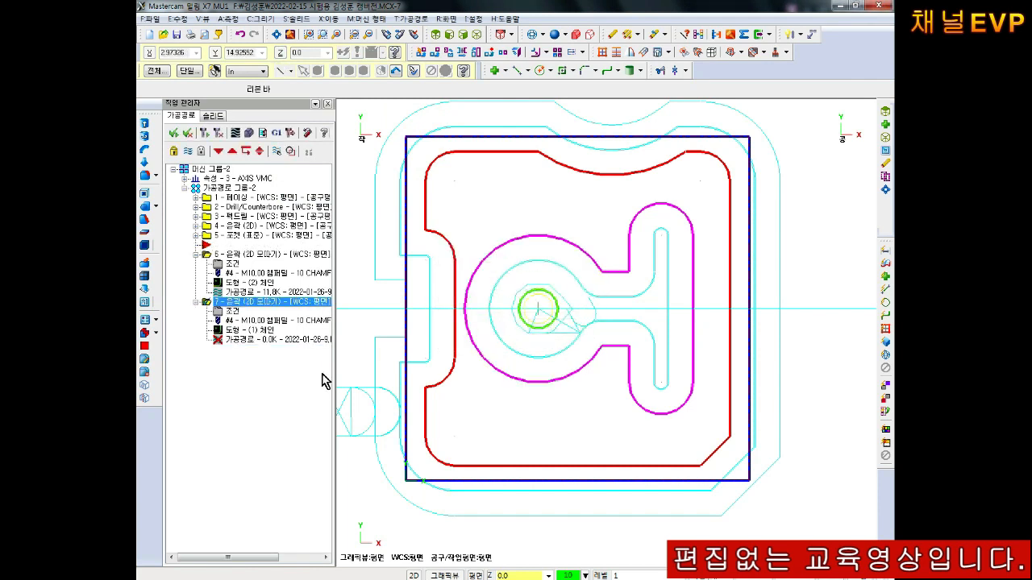
Move the insert arrow to the end of the operations list and delete chamfer operation 7.
click(234, 295)
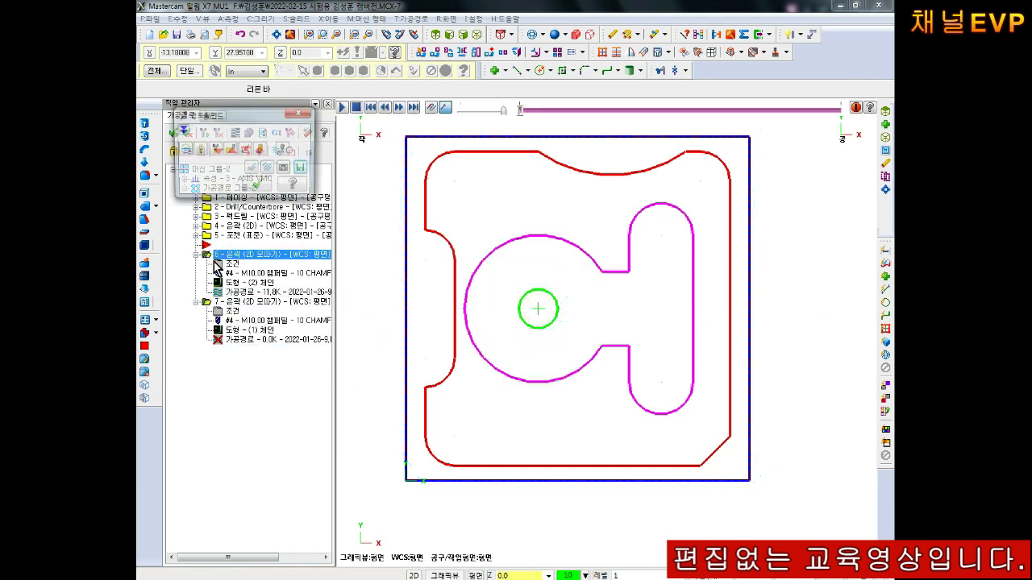
key(Escape)
drag(207, 245, 193, 372)
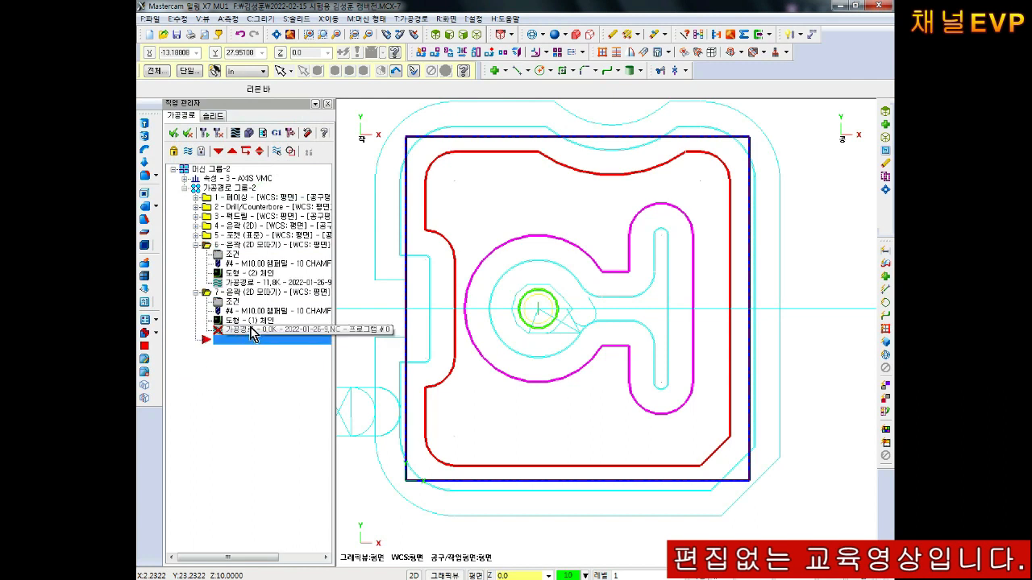
click(239, 295)
key(Delete)
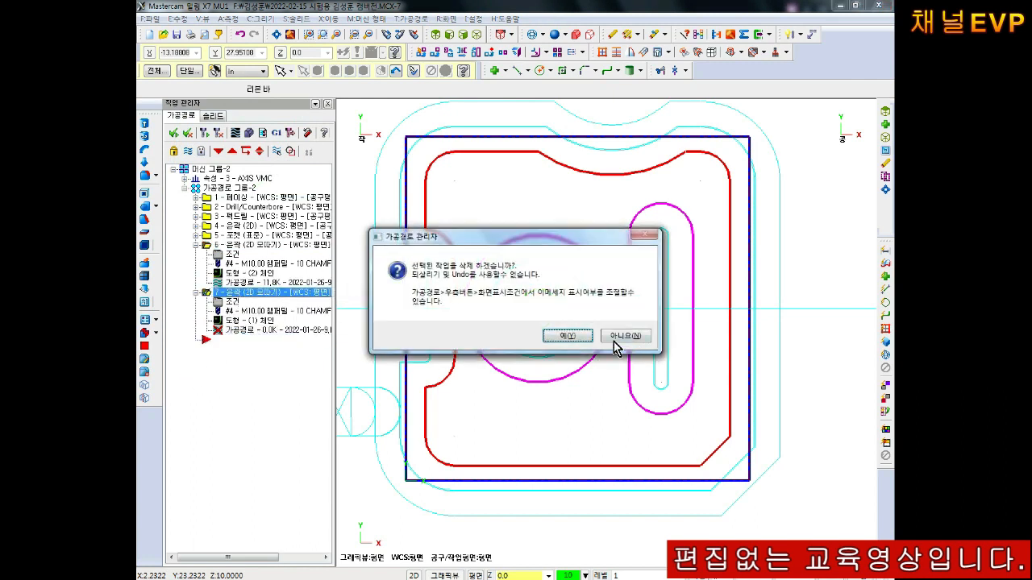
click(564, 340)
Show the part in isometric view, select all six operations and regenerate their toolpaths.
click(247, 133)
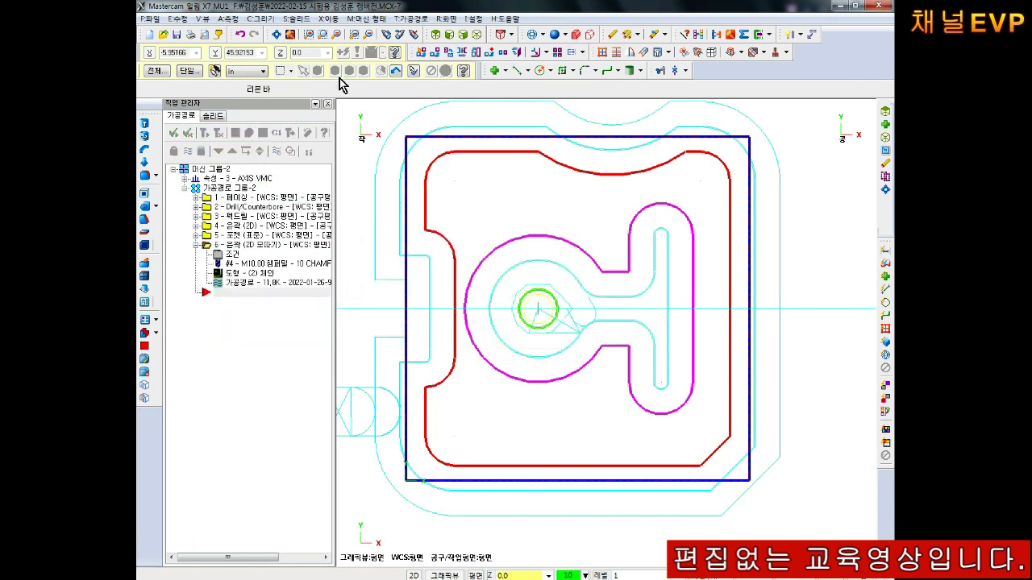
click(476, 34)
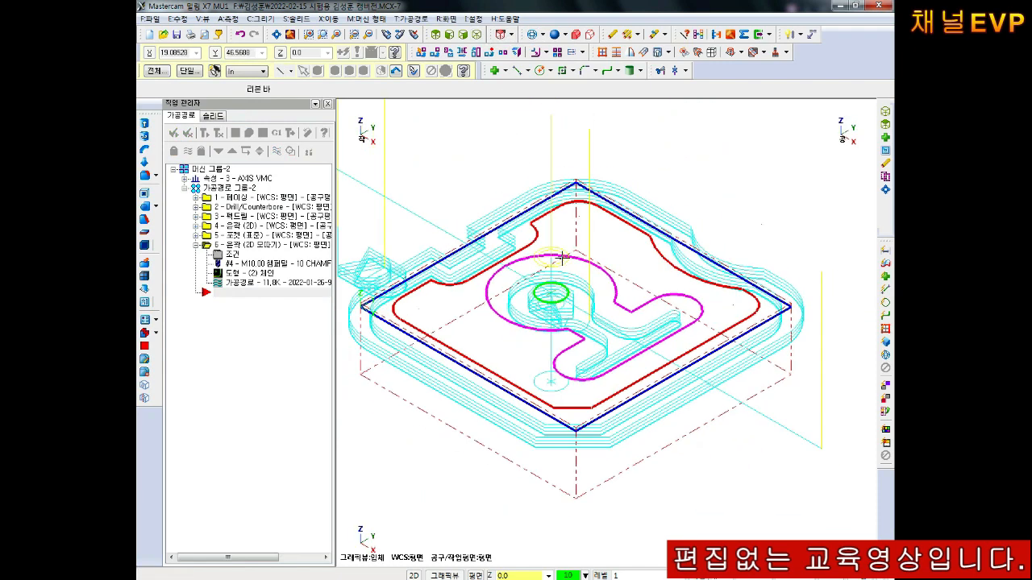
click(174, 134)
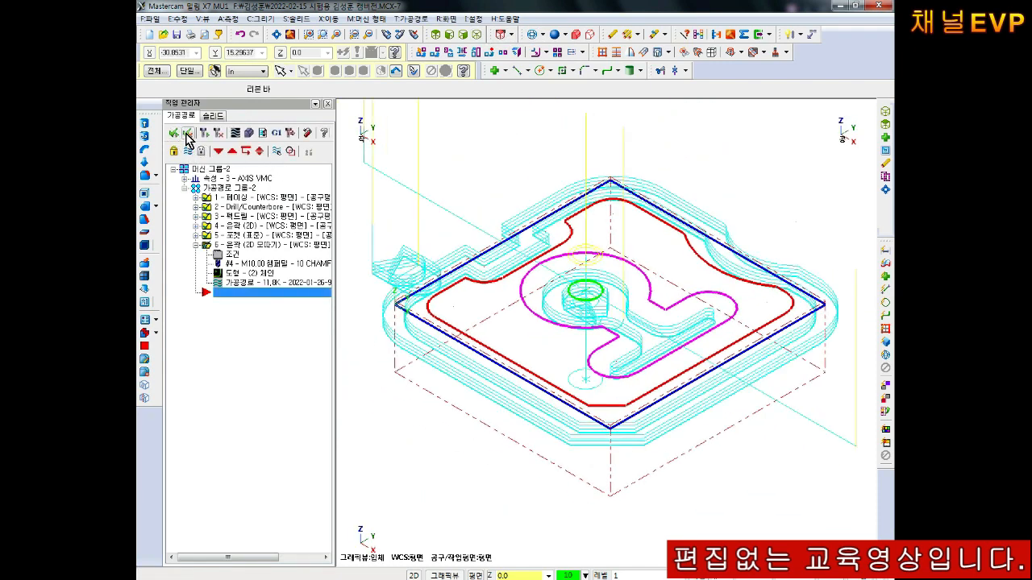
click(205, 134)
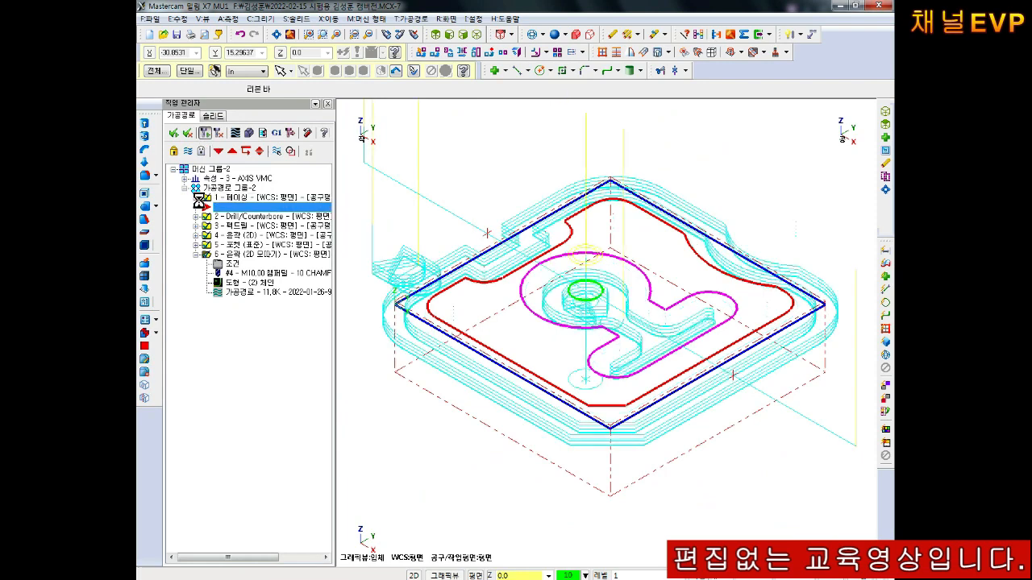
click(206, 136)
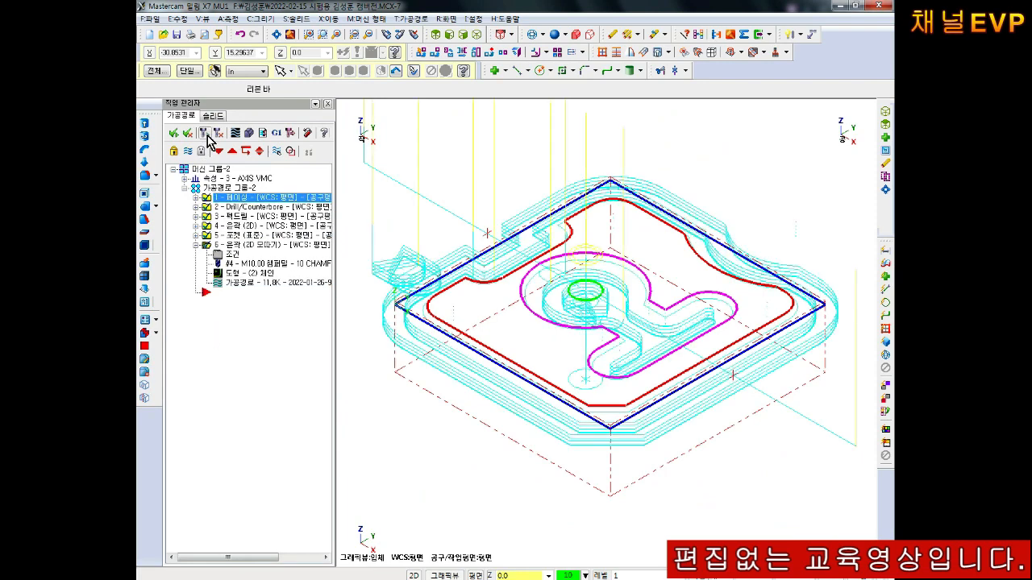
Verify the six operations in a full machining simulation, examine the cut part from several angles, and close the simulator.
click(249, 134)
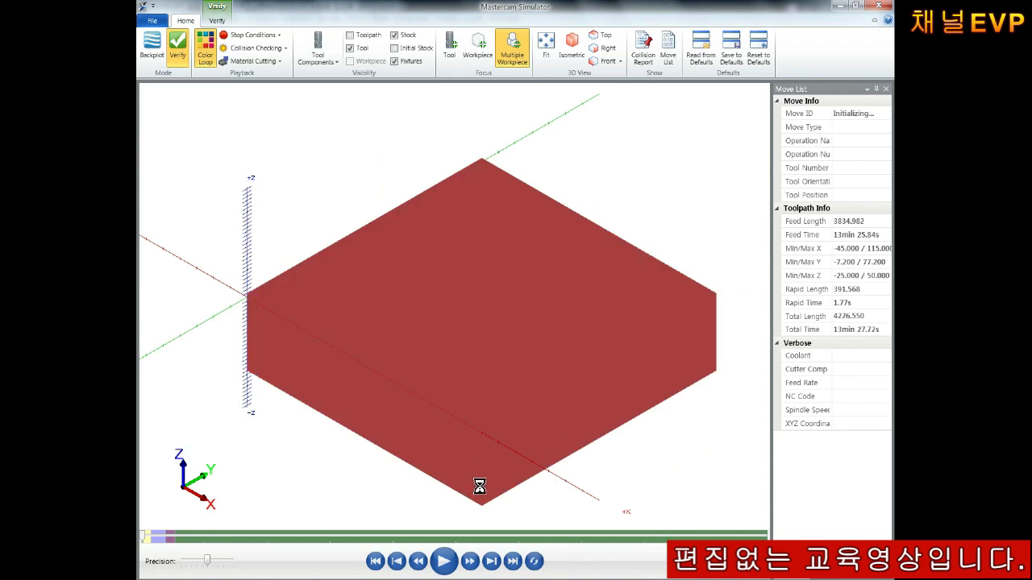
click(443, 562)
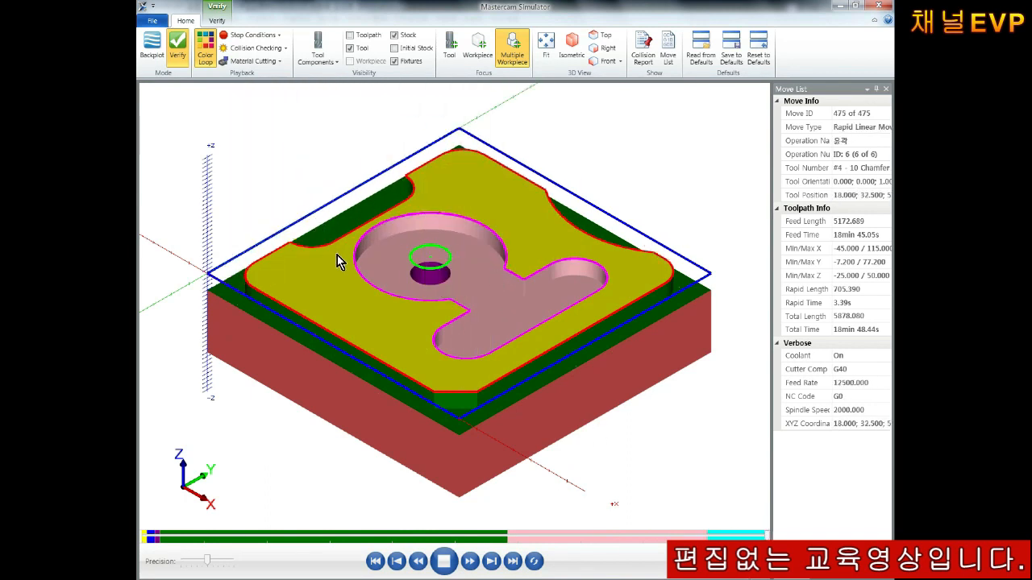
scroll(337, 250, up, 5)
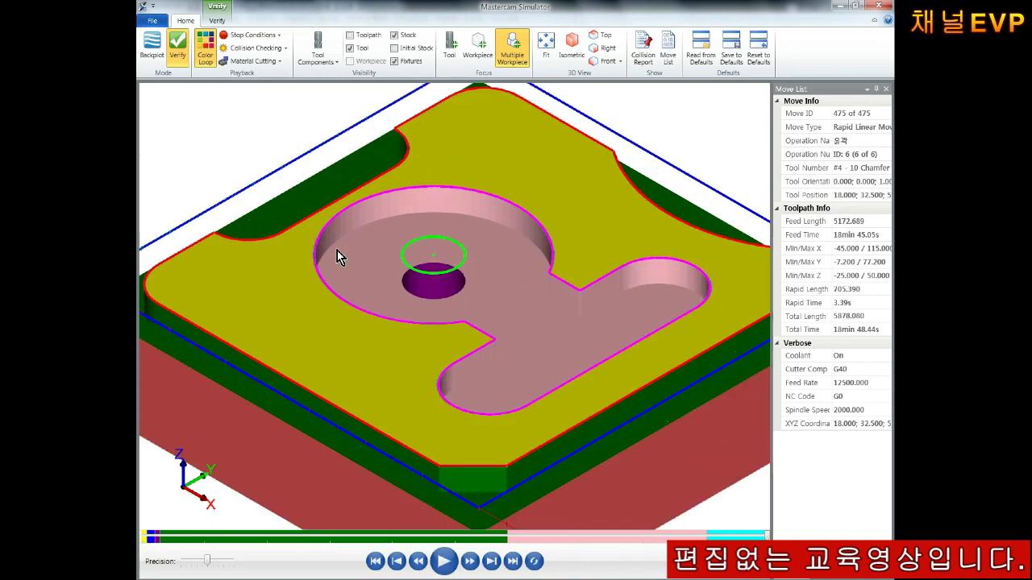
middle_drag(368, 293, 455, 353)
scroll(395, 319, up, 2)
scroll(455, 353, down, 6)
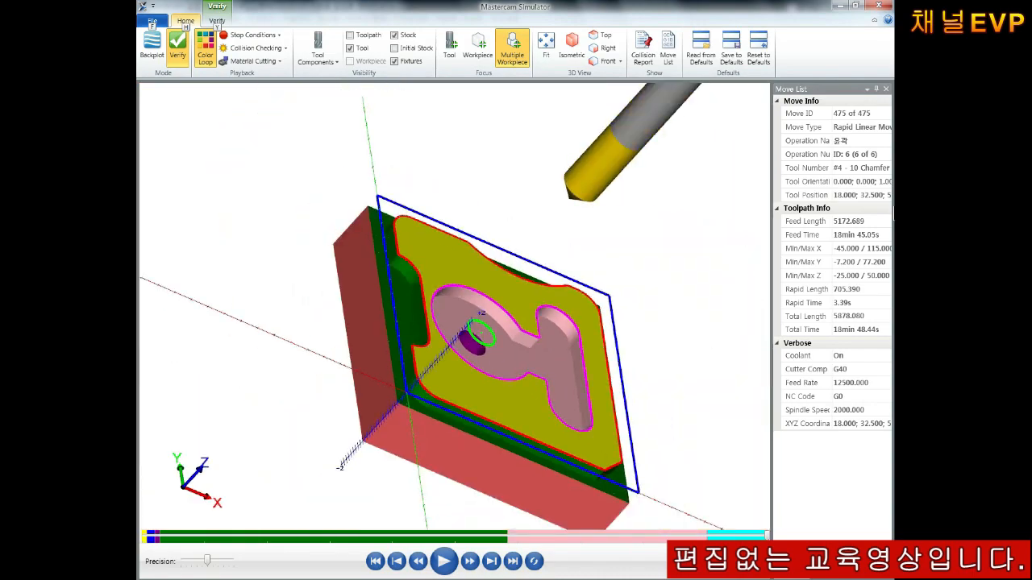
click(879, 5)
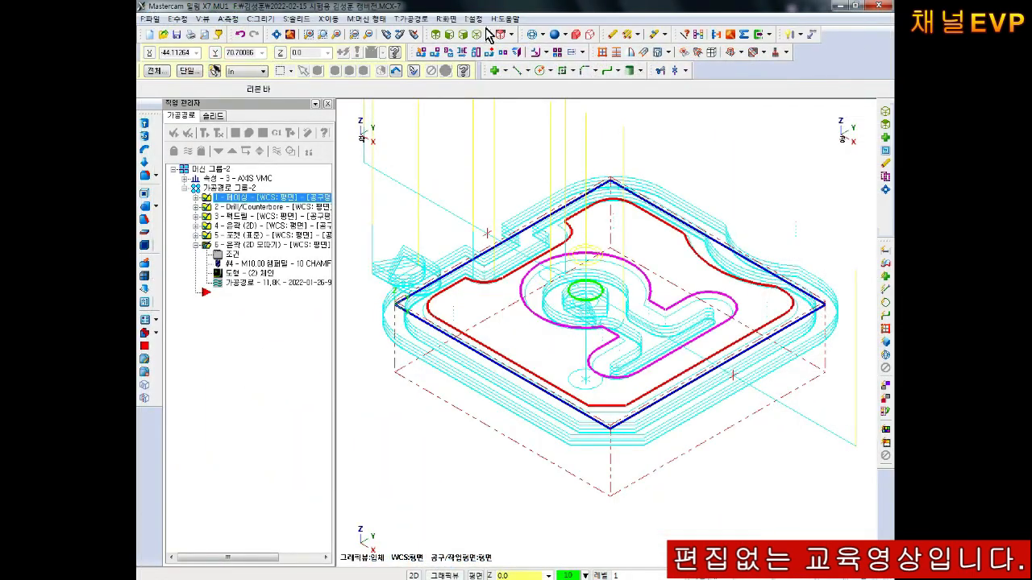
Show the part in top view and create a new contour (윤곽) toolpath chained on the small green circle.
click(436, 36)
right_click(208, 189)
mouse_move(277, 207)
click(356, 216)
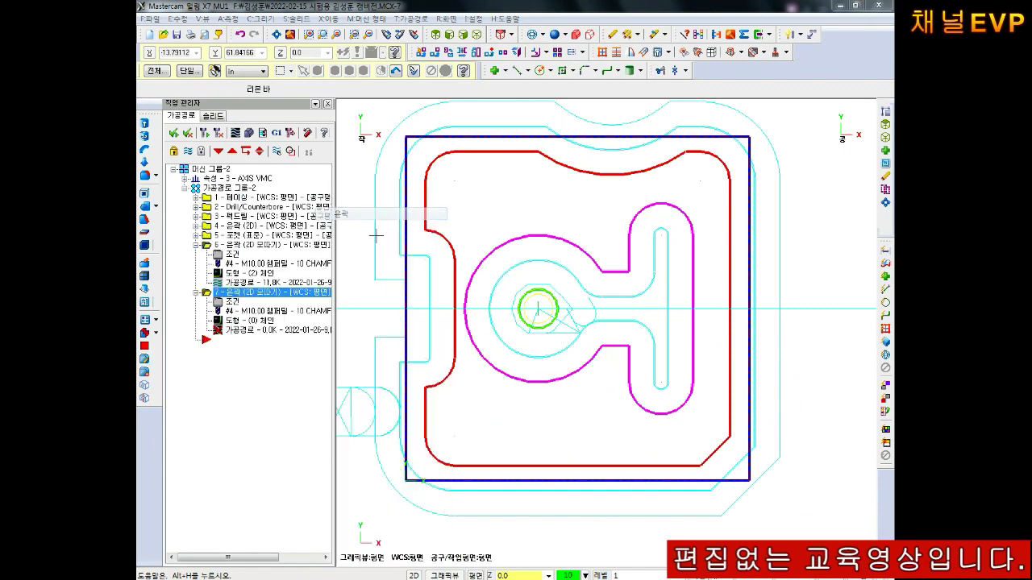
click(556, 306)
click(289, 425)
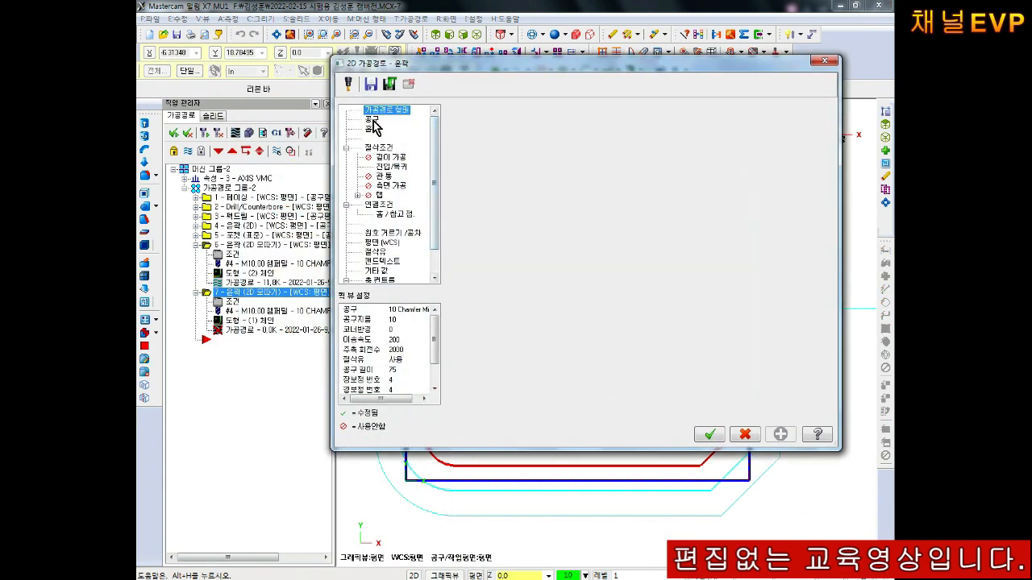
Review the new contour's tool settings for the 10 Chamfer Mill and its 2D chamfer (2D 모따기) cut parameters.
click(373, 120)
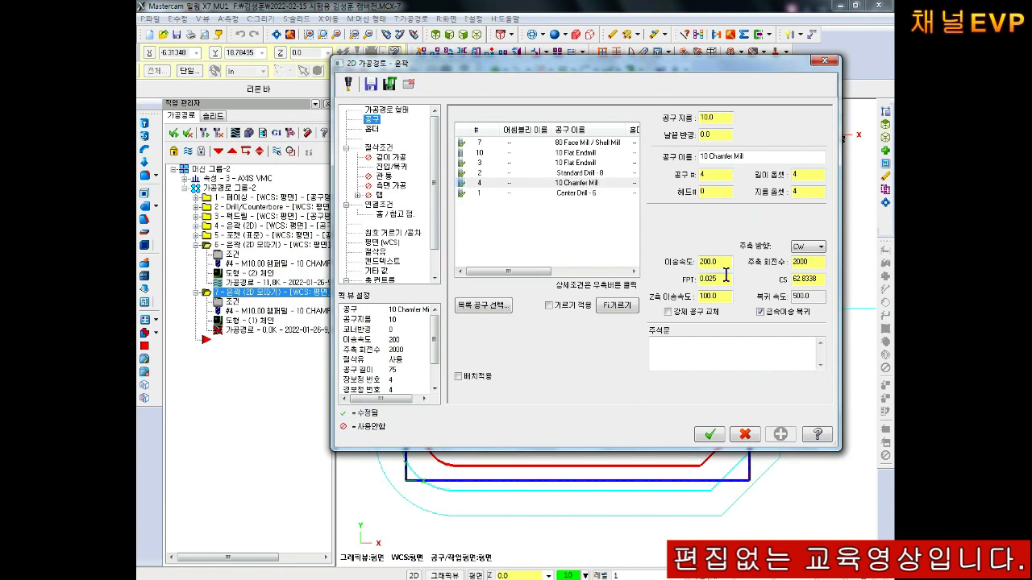
click(382, 148)
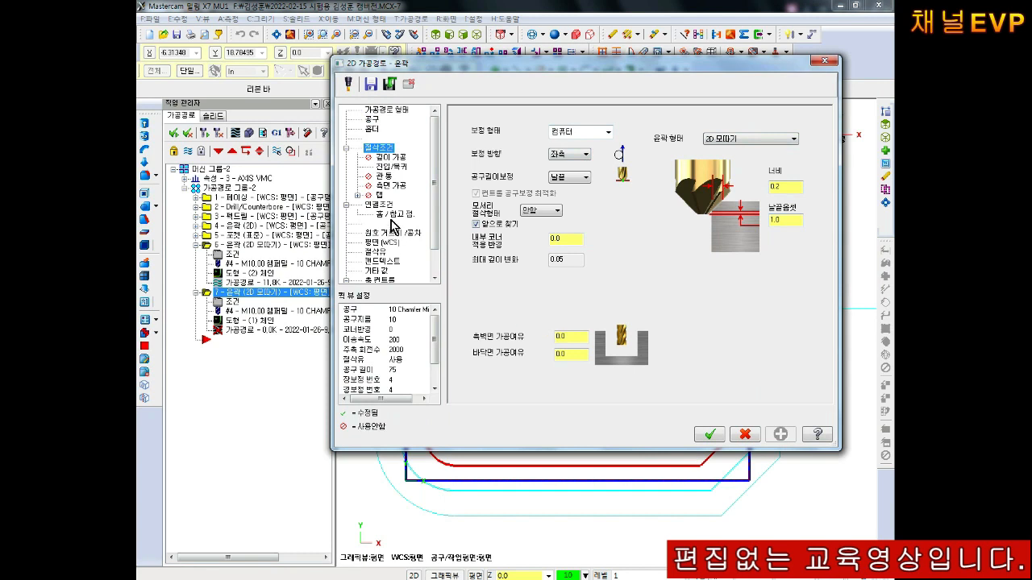
click(502, 226)
click(502, 226)
click(541, 210)
click(542, 212)
Edit the new contour's lead-in (진입) values and copy them to the lead-out (복귀).
click(391, 166)
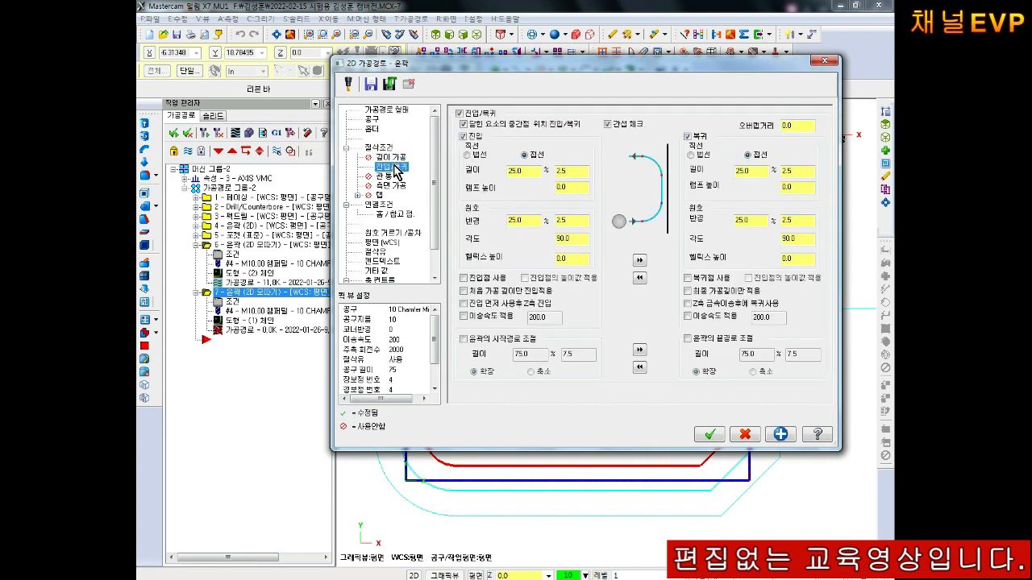
key(Tab)
key(Tab)
click(639, 260)
Set the circle contour's top of stock to 0.0 and depth to -4.0, then generate the toolpath and save the operation despite the warning.
click(378, 206)
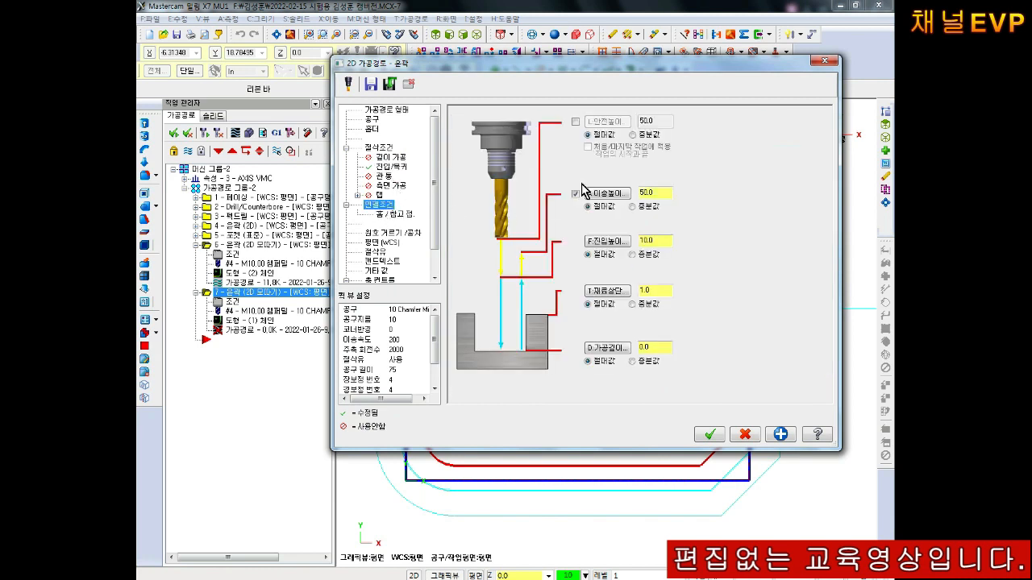
drag(667, 193, 555, 198)
drag(647, 286, 591, 292)
key(Tab)
key(Tab)
key(Tab)
text(-)
click(375, 253)
click(709, 435)
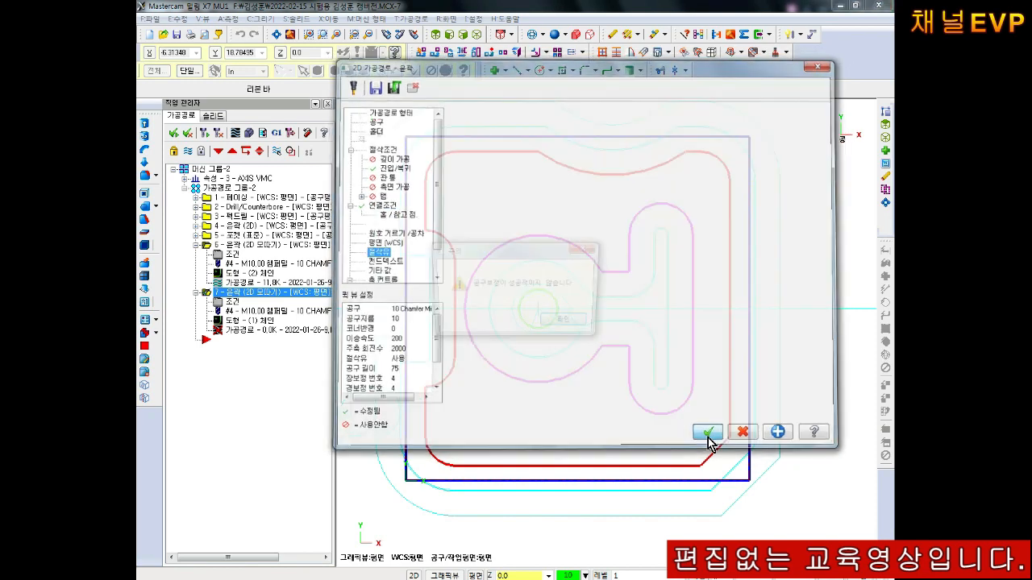
click(570, 328)
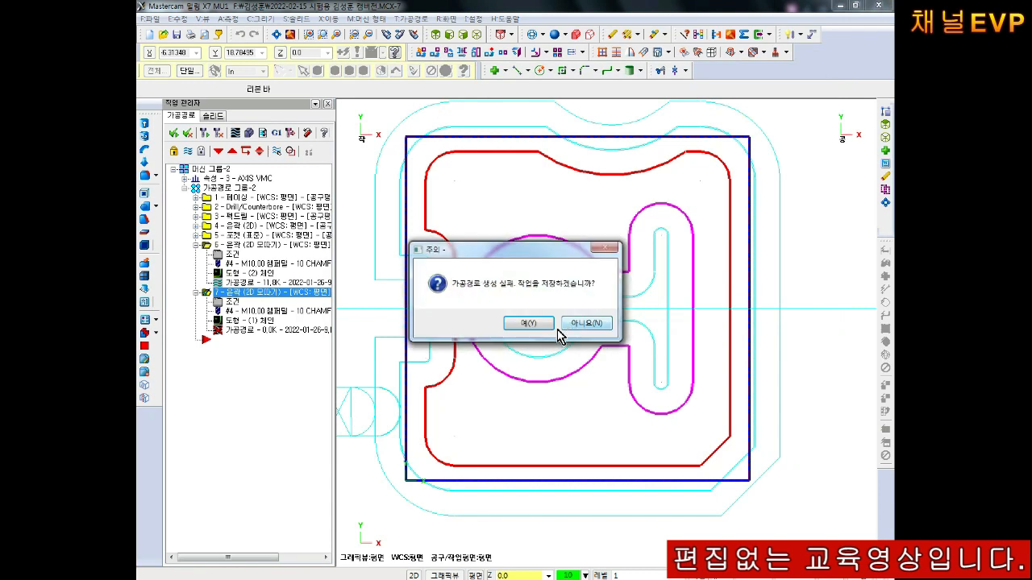
click(527, 323)
Open operation 7's parameters and review the 10 Chamfer Mill's geometry, type and cutting data definitions.
scroll(548, 312, up, 1)
scroll(548, 312, down, 1)
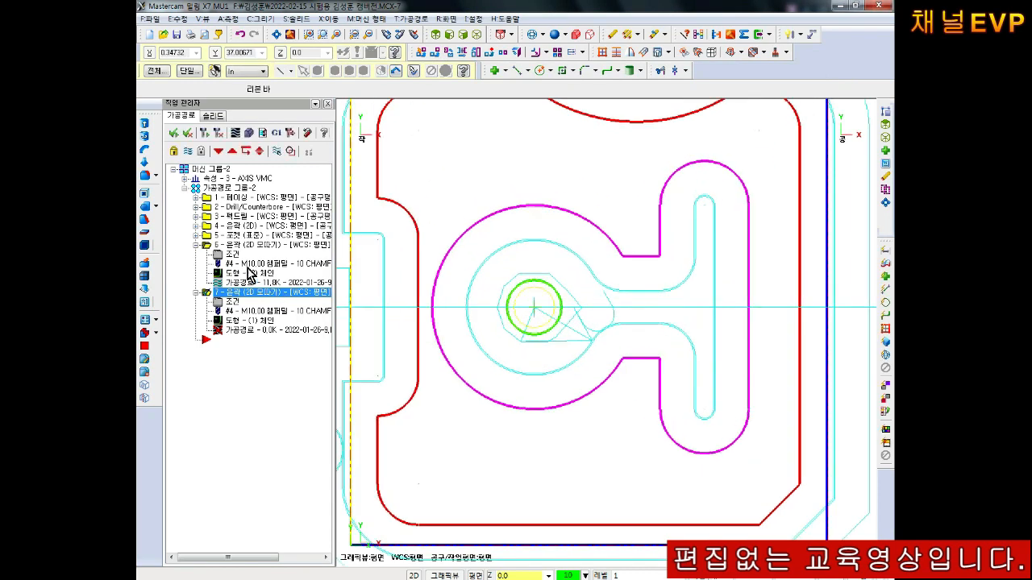
click(232, 301)
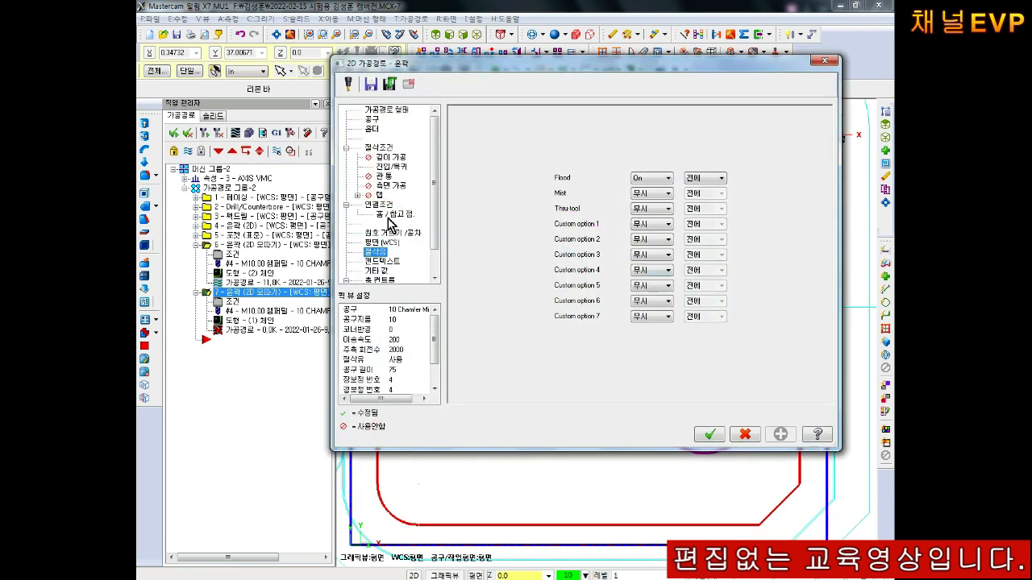
click(373, 121)
double_click(530, 183)
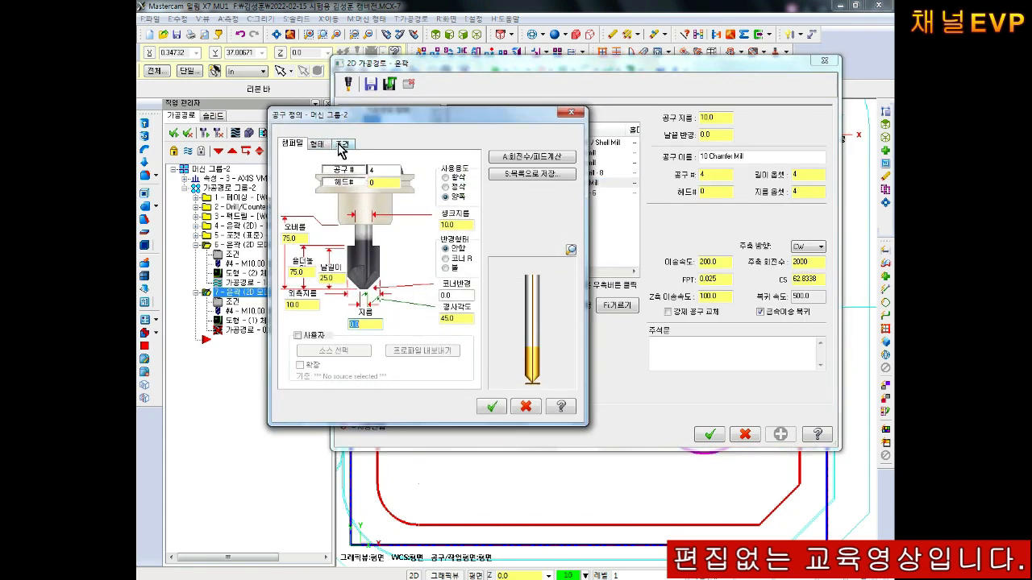
click(318, 143)
click(342, 144)
click(292, 143)
click(493, 407)
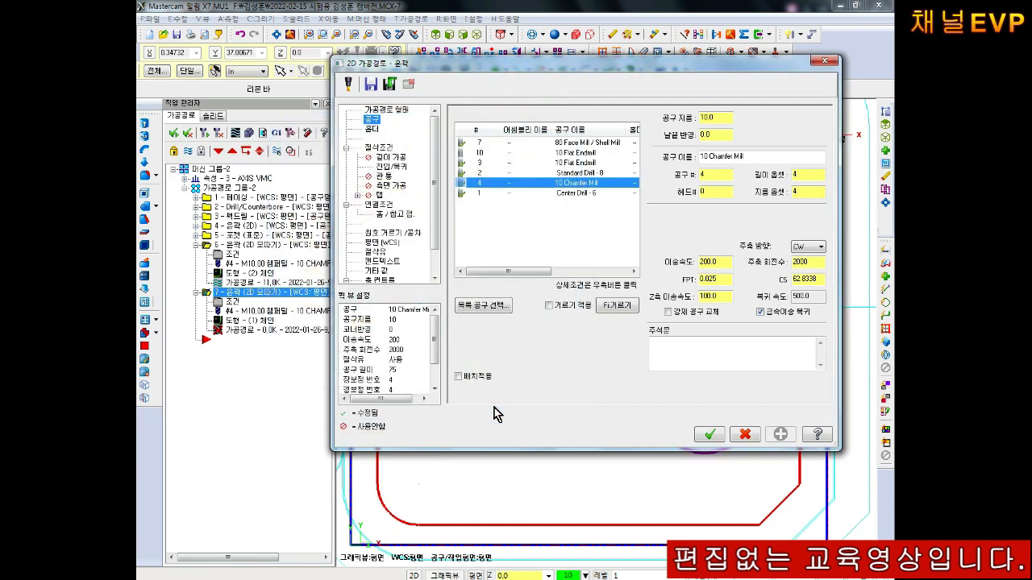
Set operation 7's chamfer tip offset (날끝옵셋) to 4.0, try regenerating the toolpath, and dismiss the warnings.
click(378, 148)
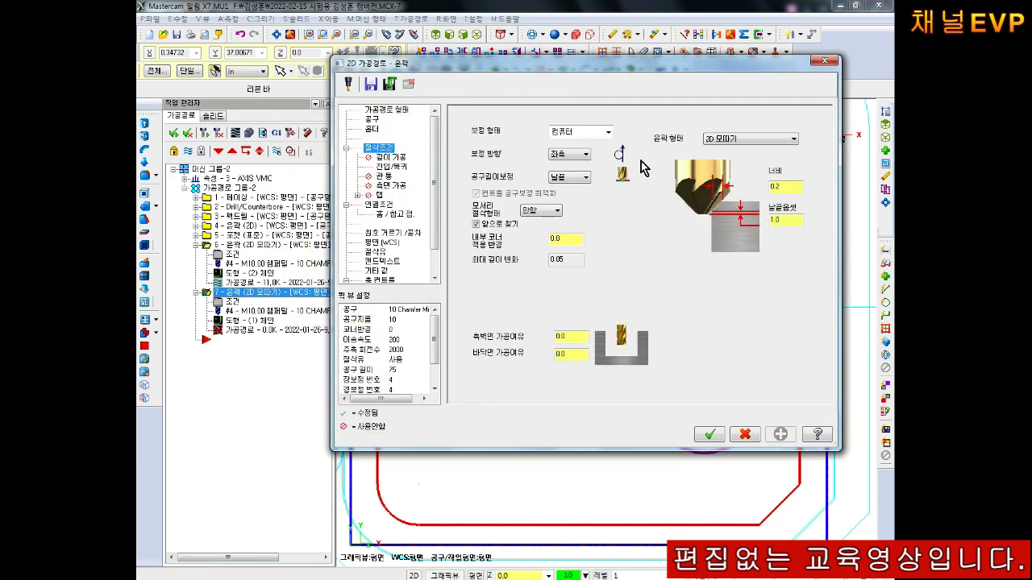
double_click(782, 219)
click(709, 434)
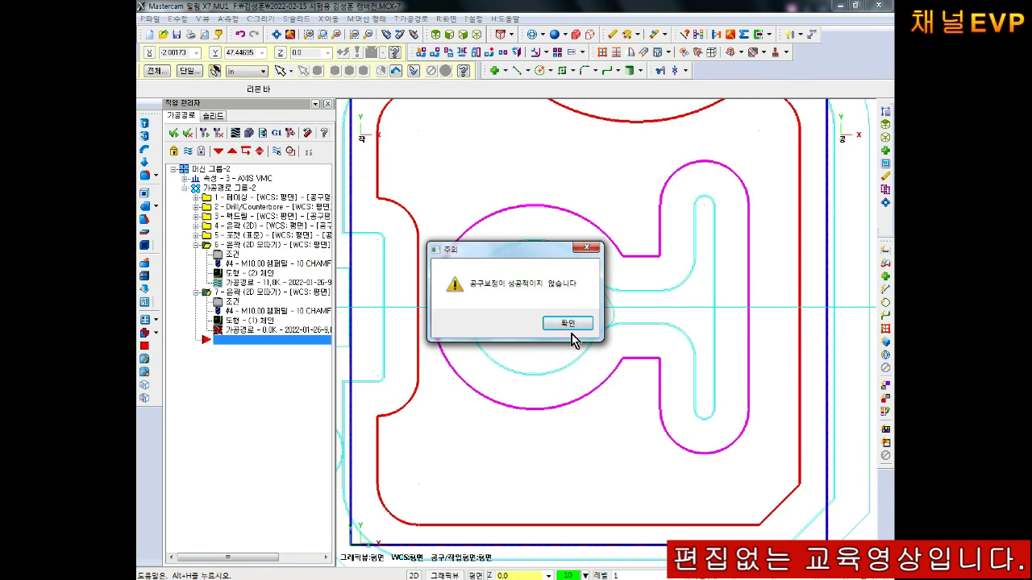
click(569, 324)
click(552, 326)
click(224, 300)
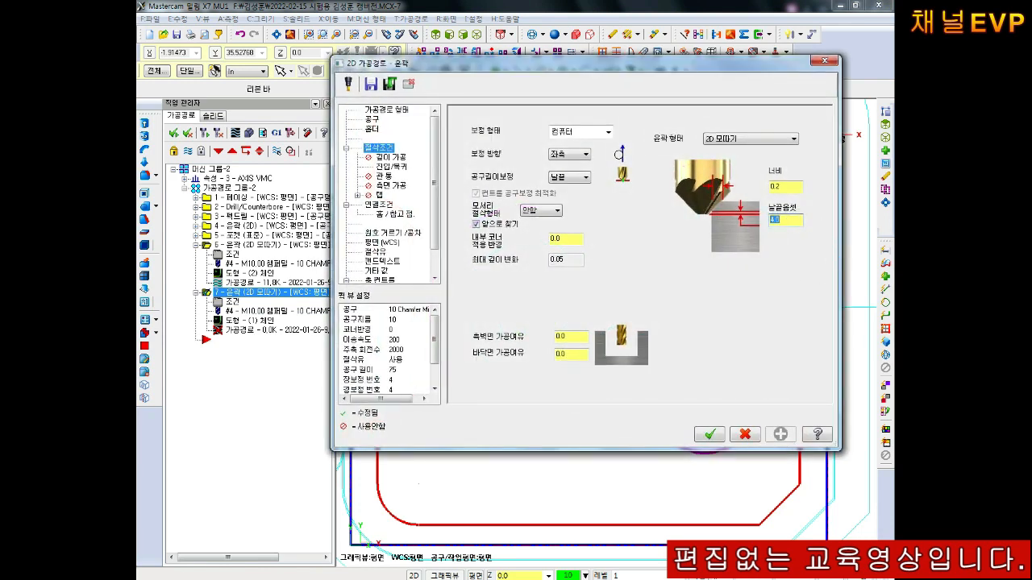
click(709, 435)
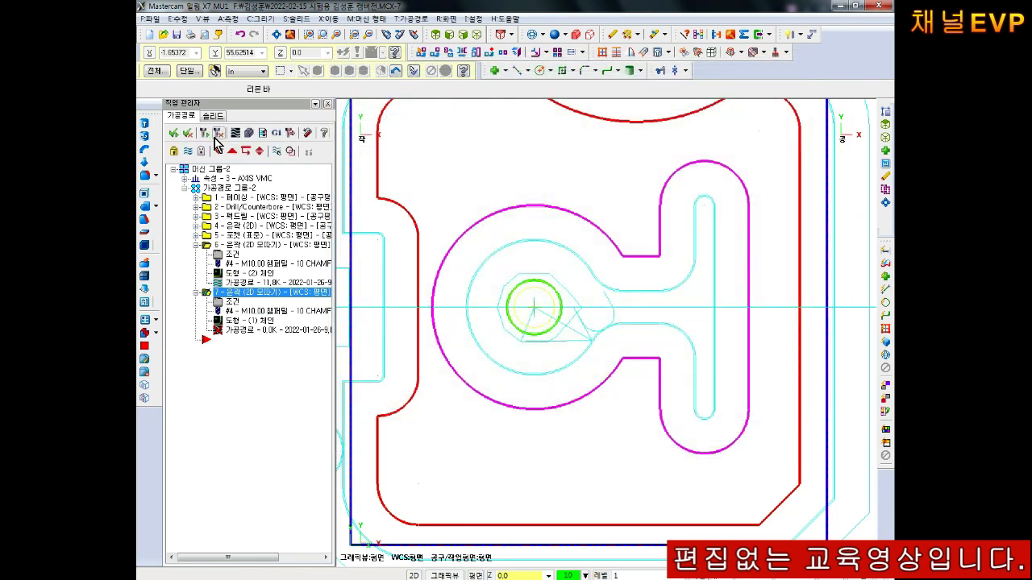
click(205, 136)
click(572, 326)
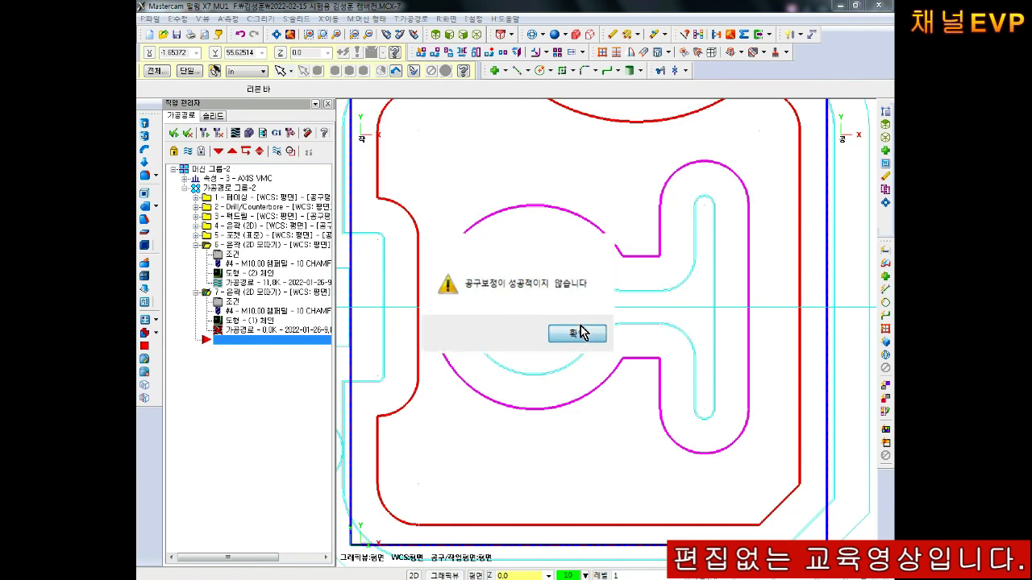
click(574, 327)
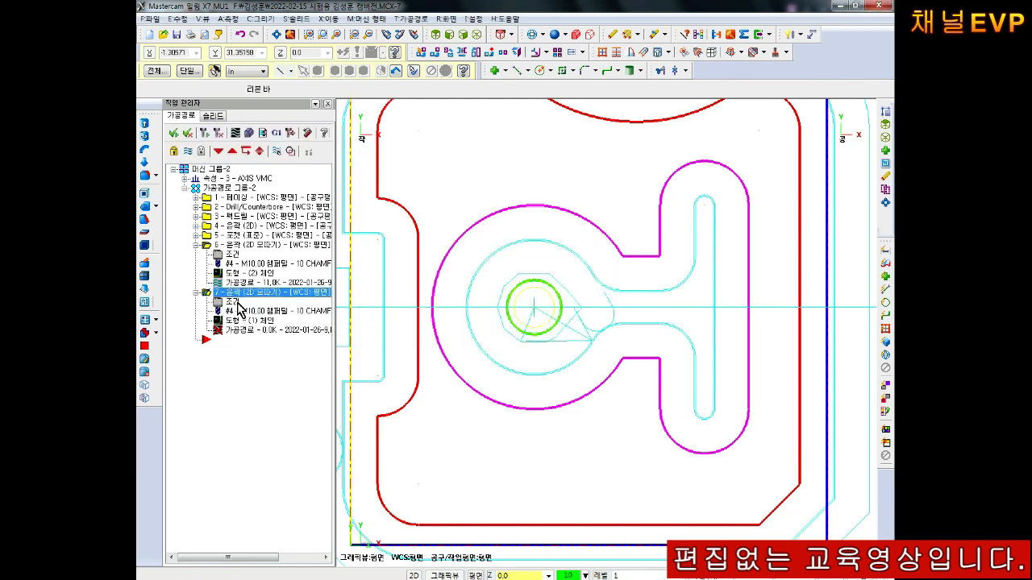
Recheck operation 7's linking and lead settings, turn off look-ahead (앞으로 찾기), edit the tip offset (날끝옵셋), and regenerate the toolpath.
click(237, 302)
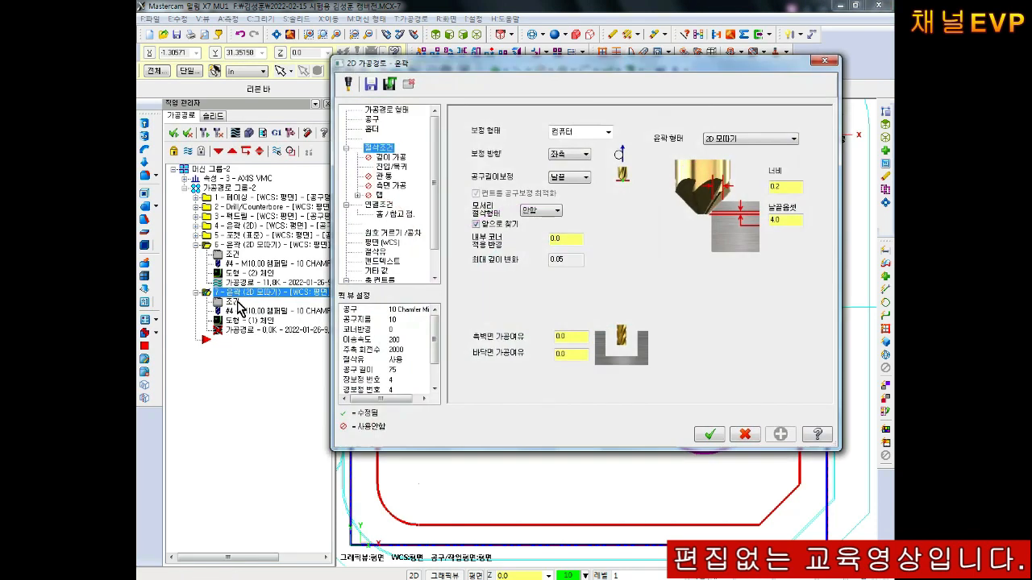
click(381, 206)
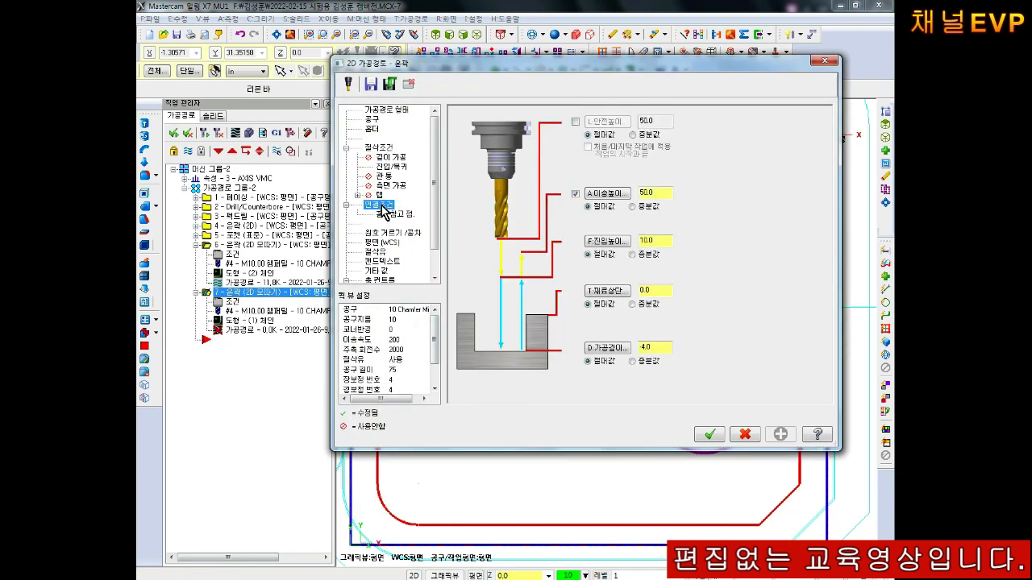
click(396, 167)
click(382, 148)
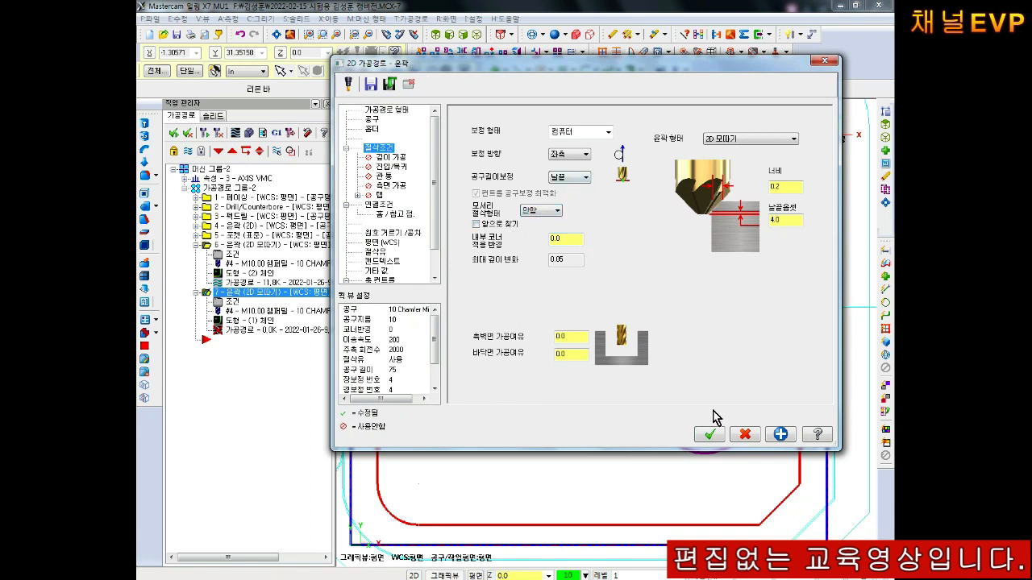
click(783, 219)
click(709, 434)
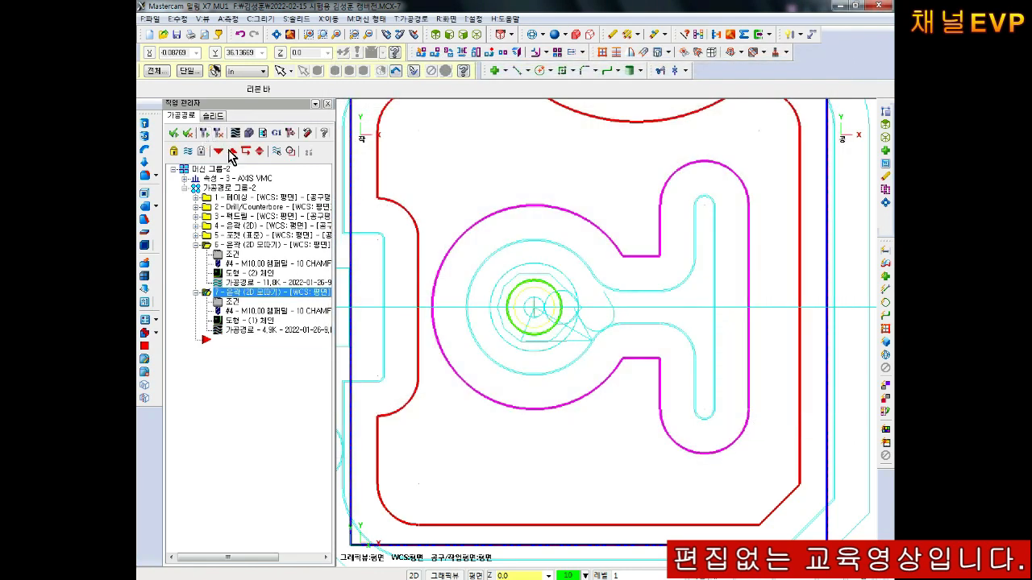
scroll(535, 330, up, 3)
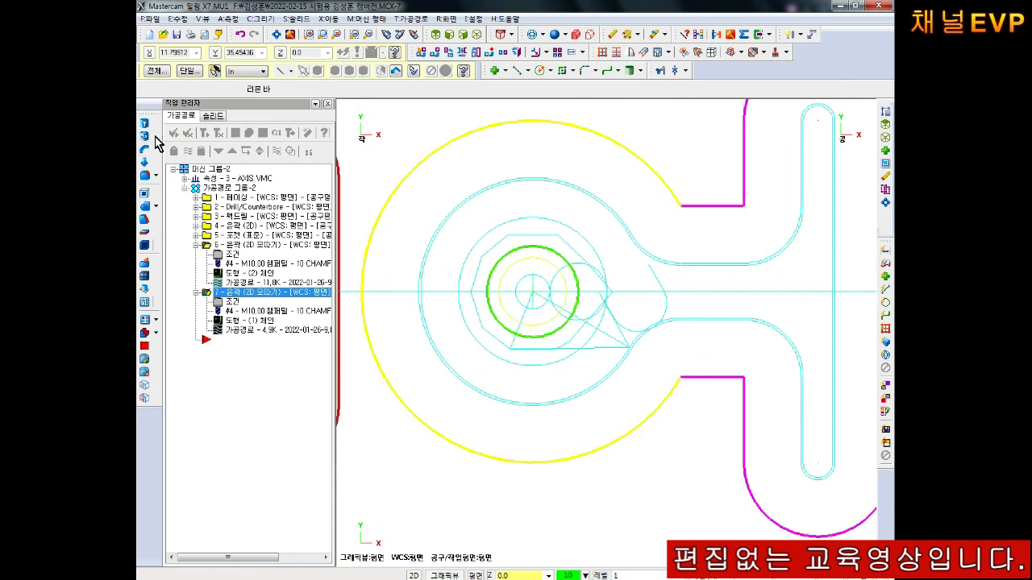
click(207, 136)
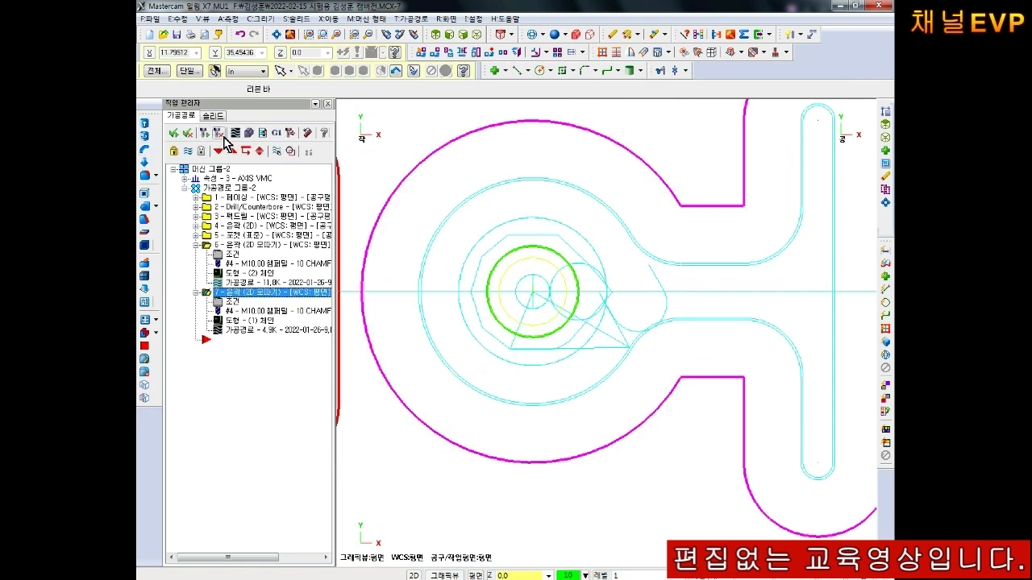
Backplot operation 7, view the chamfer tool's path around the circle at an angle, and exit the backplot.
click(235, 133)
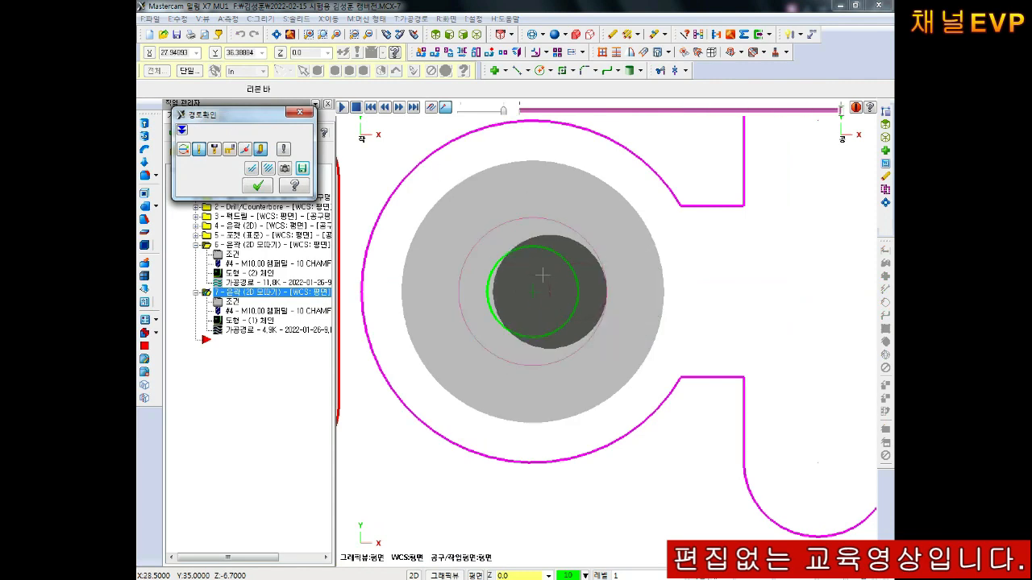
middle_drag(549, 285, 545, 235)
key(Escape)
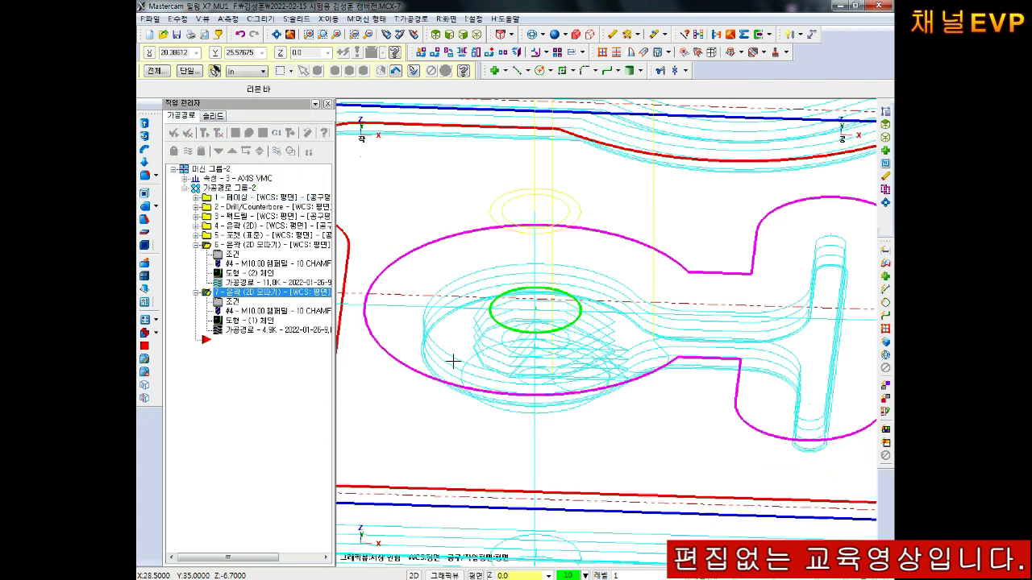
Hide the toolpath display of all seven operations and display only operation 7's toolpath.
click(176, 135)
click(190, 152)
click(190, 154)
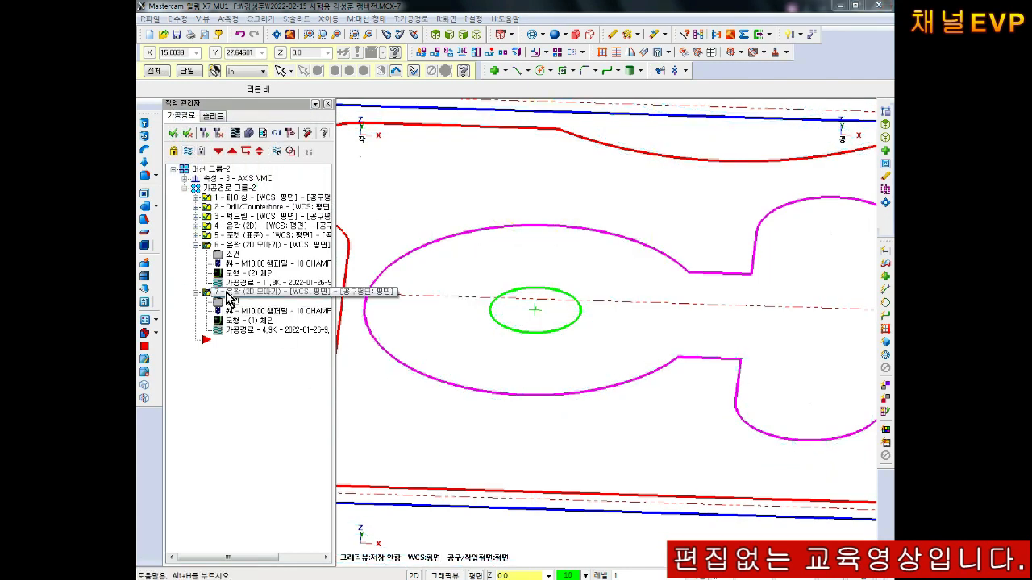
click(204, 137)
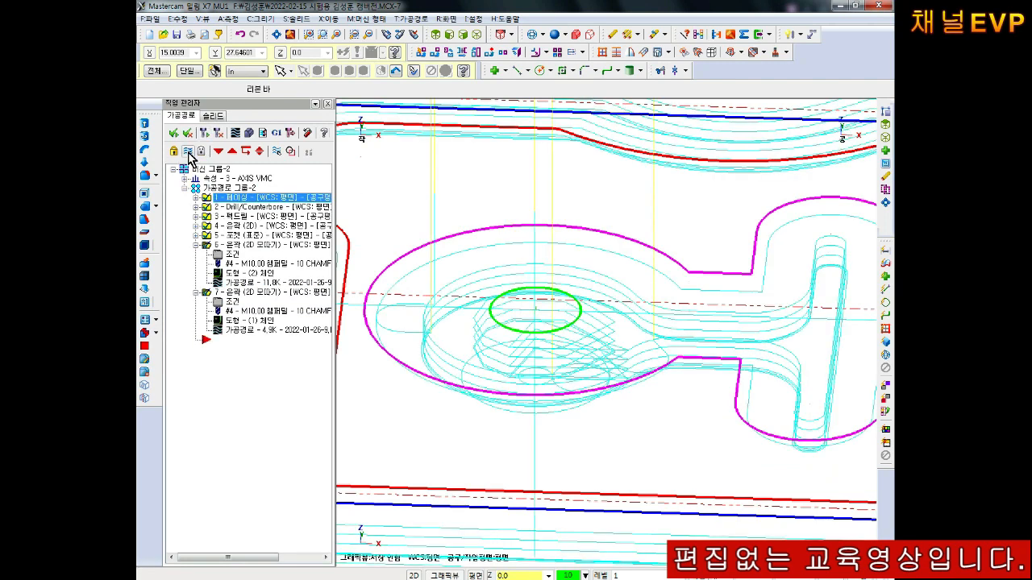
click(189, 152)
click(258, 291)
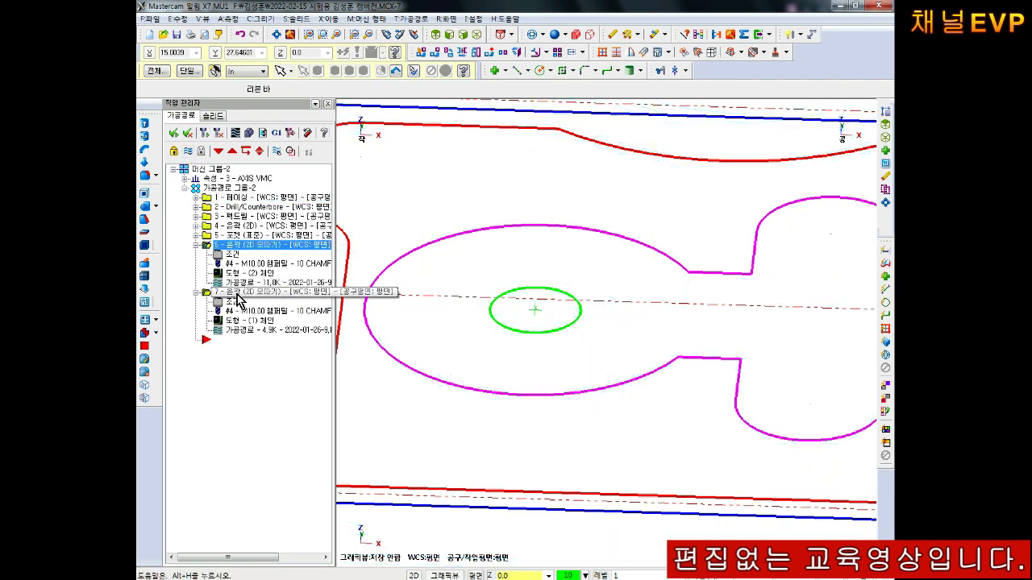
click(188, 151)
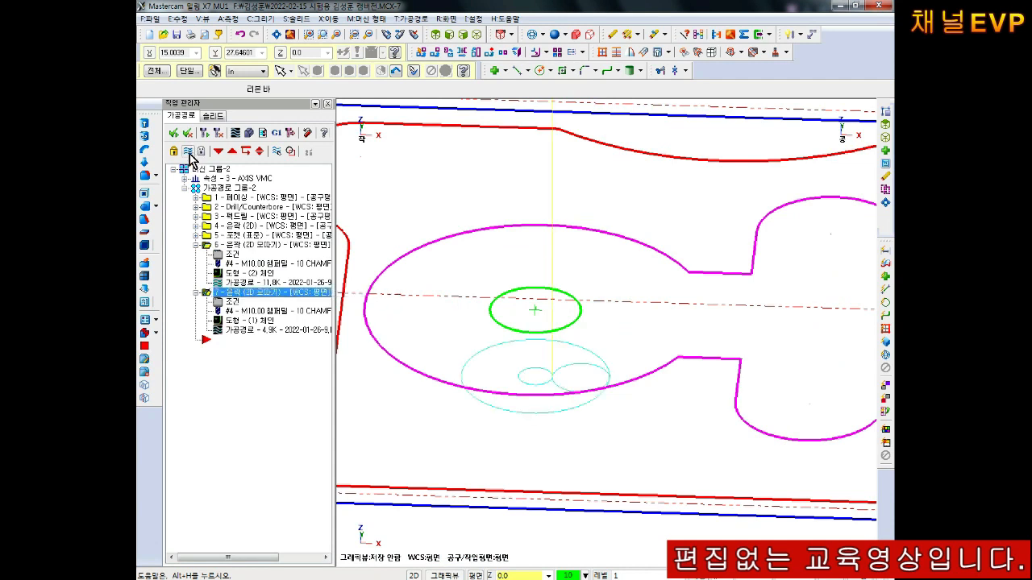
Check operation 7 in the backplot, exit it, and blank the green circle at the centre of the large round pocket.
click(233, 134)
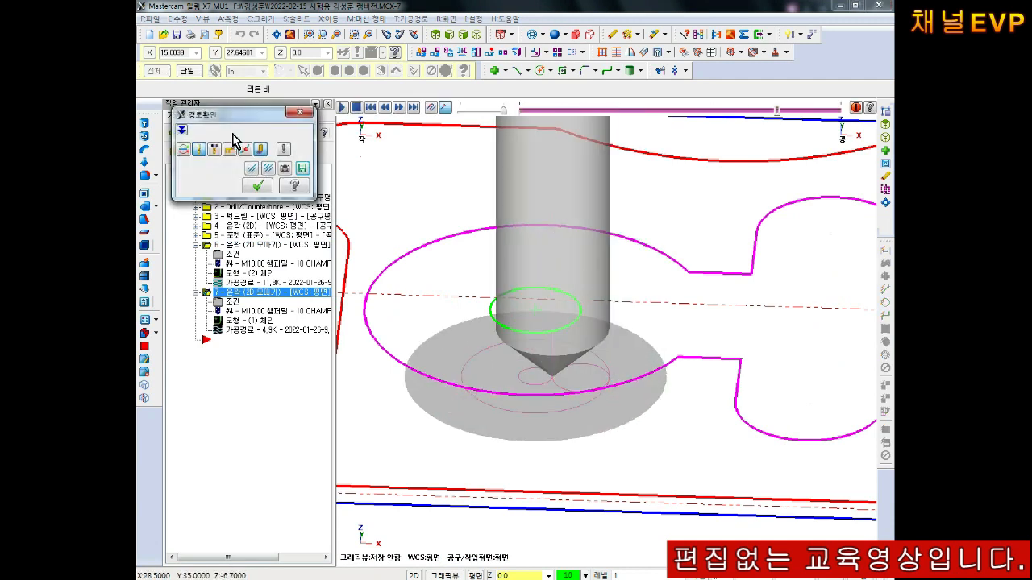
key(Escape)
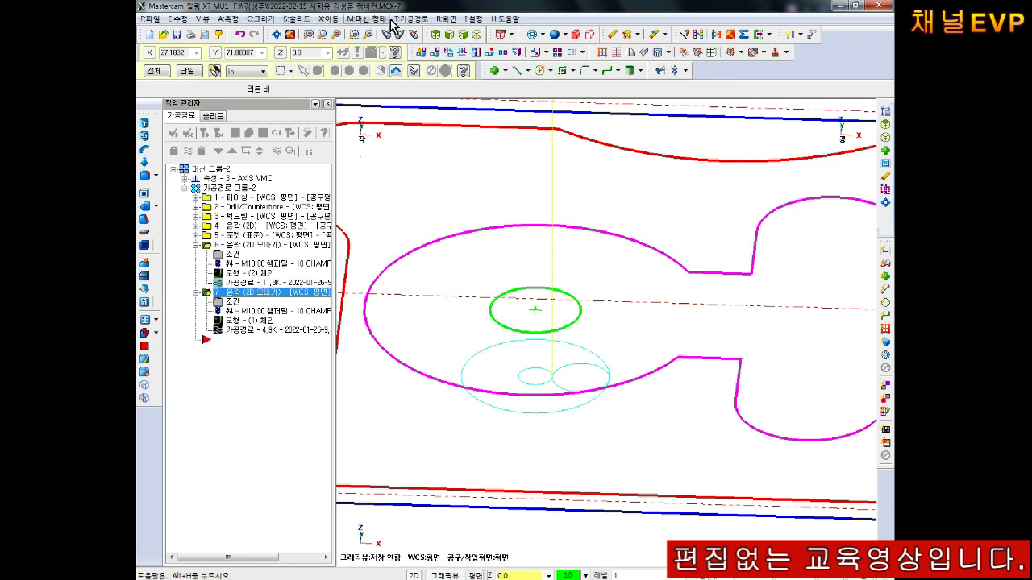
click(445, 18)
click(476, 86)
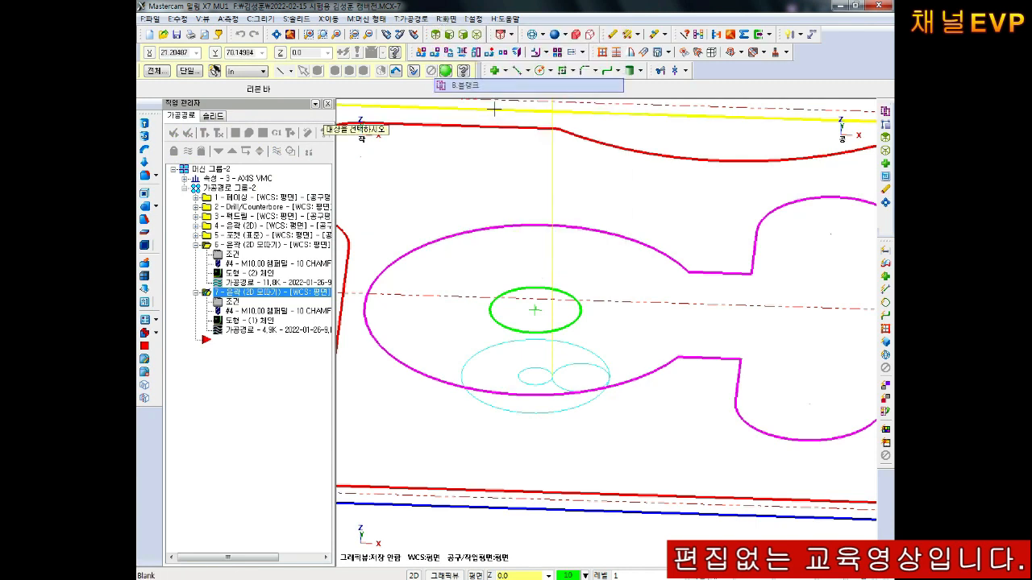
click(582, 322)
key(Return)
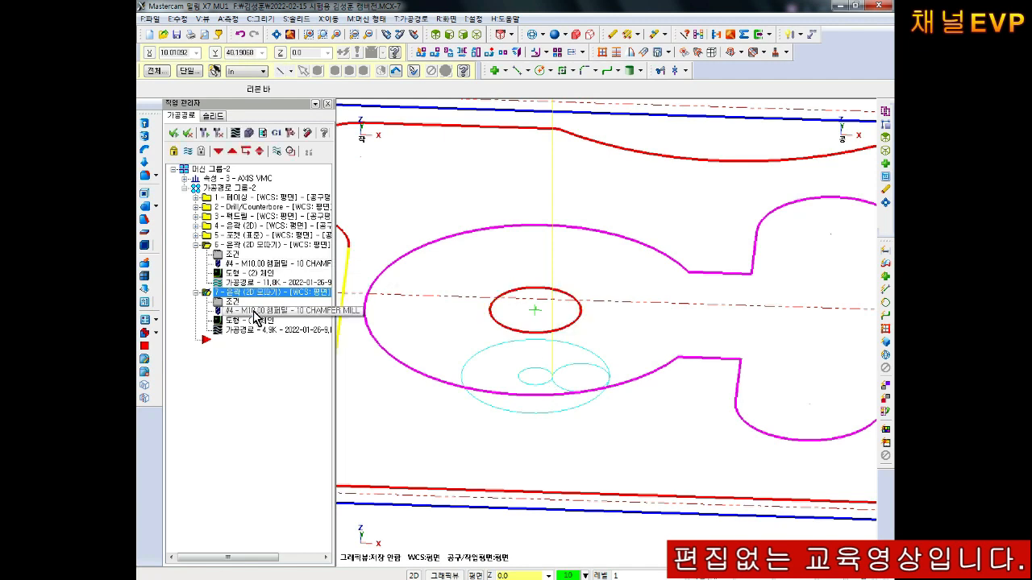
Rechain operation 7's geometry to the red circle with the chain direction reversed, and regenerate the toolpath.
click(257, 324)
right_click(350, 127)
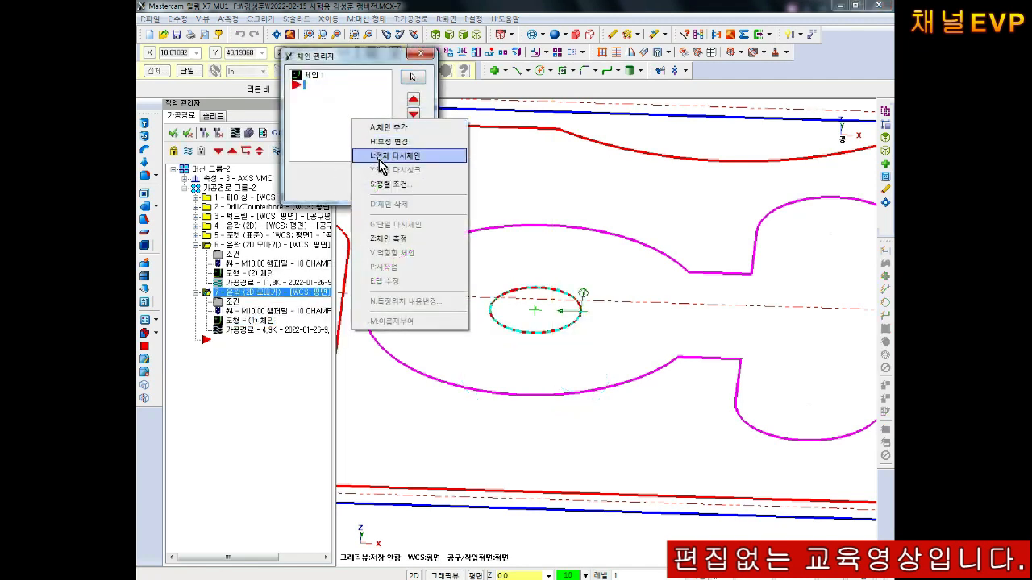
click(382, 159)
click(558, 325)
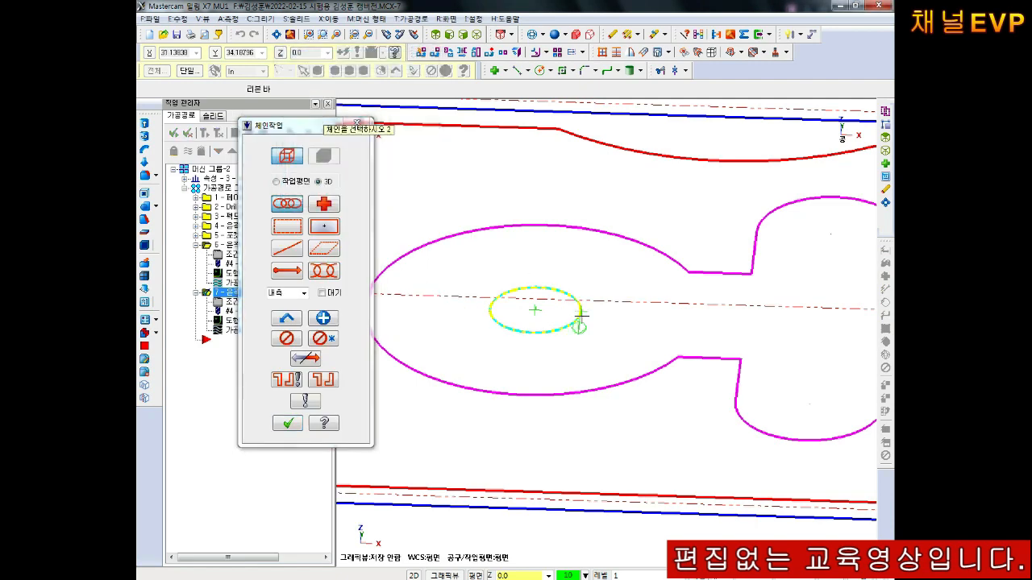
click(315, 360)
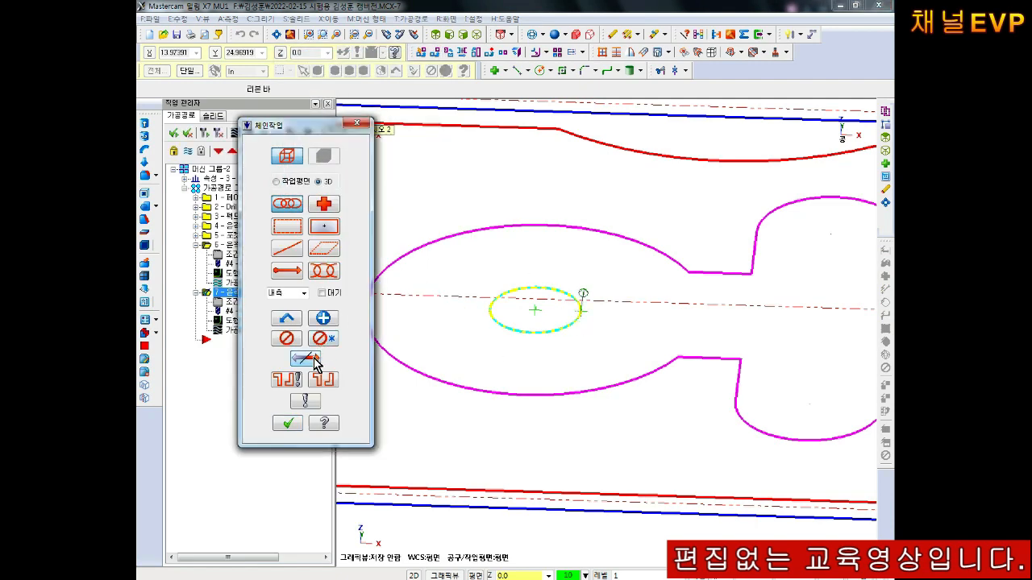
click(289, 421)
click(375, 189)
click(212, 133)
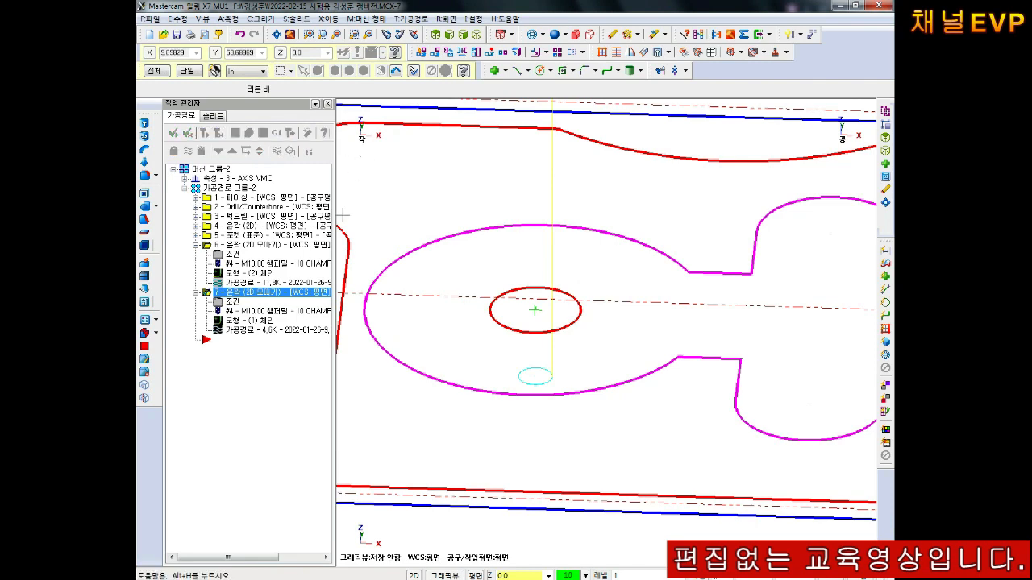
Set operation 7's tip offset (날끝옵셋) to 1.0, enable lead in/out (진입/복귀) with both entry and exit, and regenerate the toolpath.
click(234, 301)
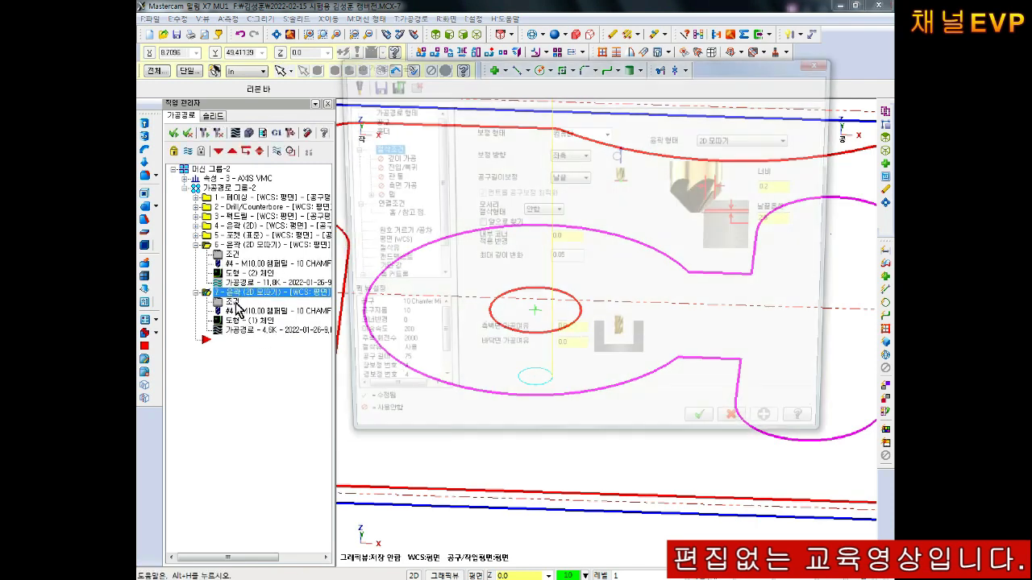
double_click(784, 220)
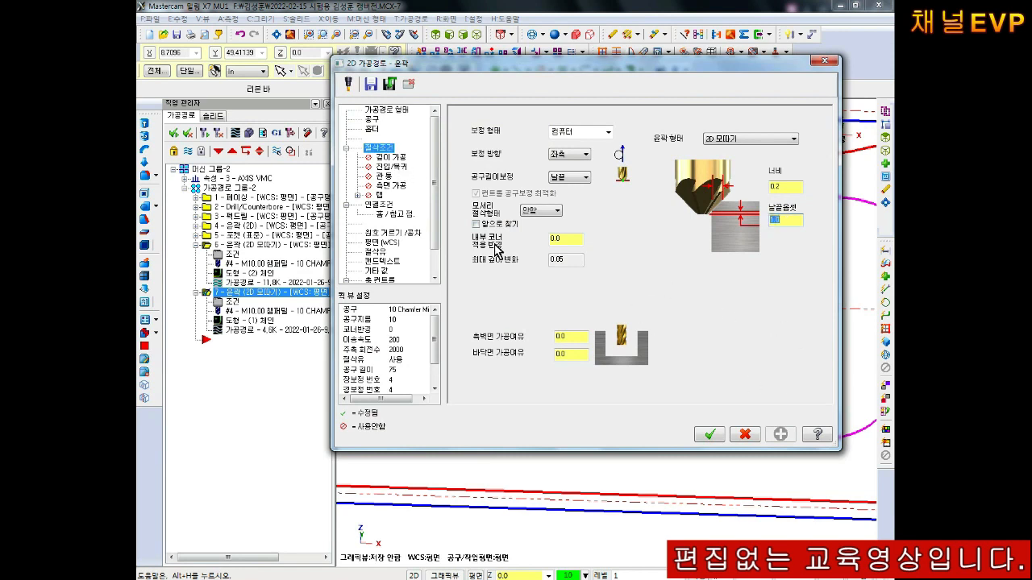
click(384, 166)
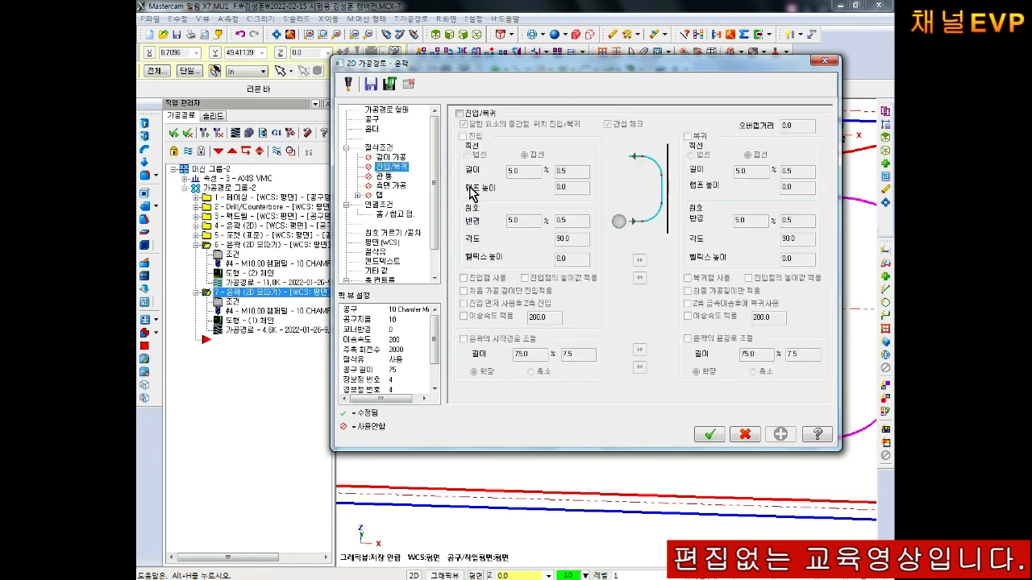
click(470, 115)
click(469, 136)
click(694, 137)
click(709, 435)
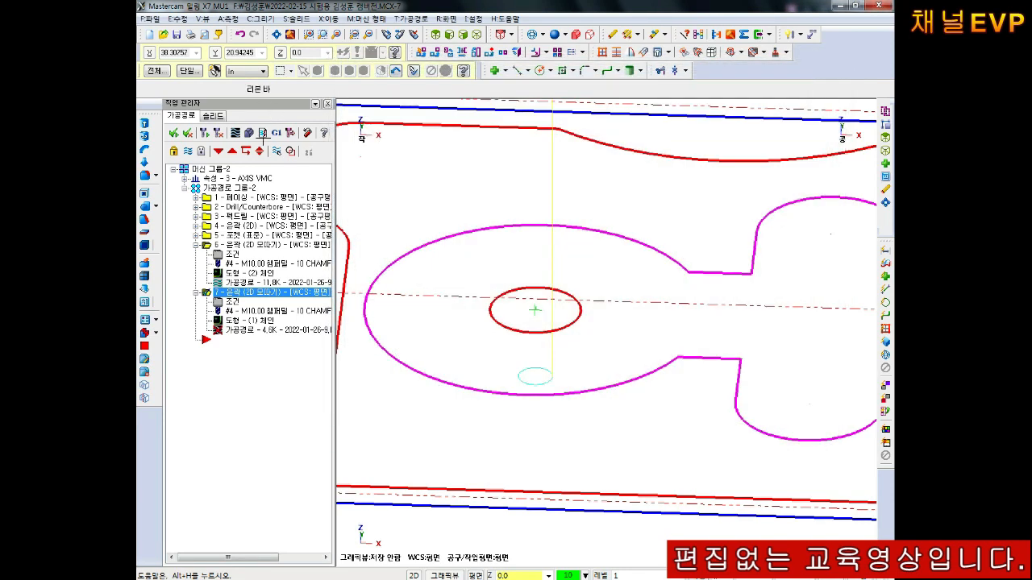
click(205, 135)
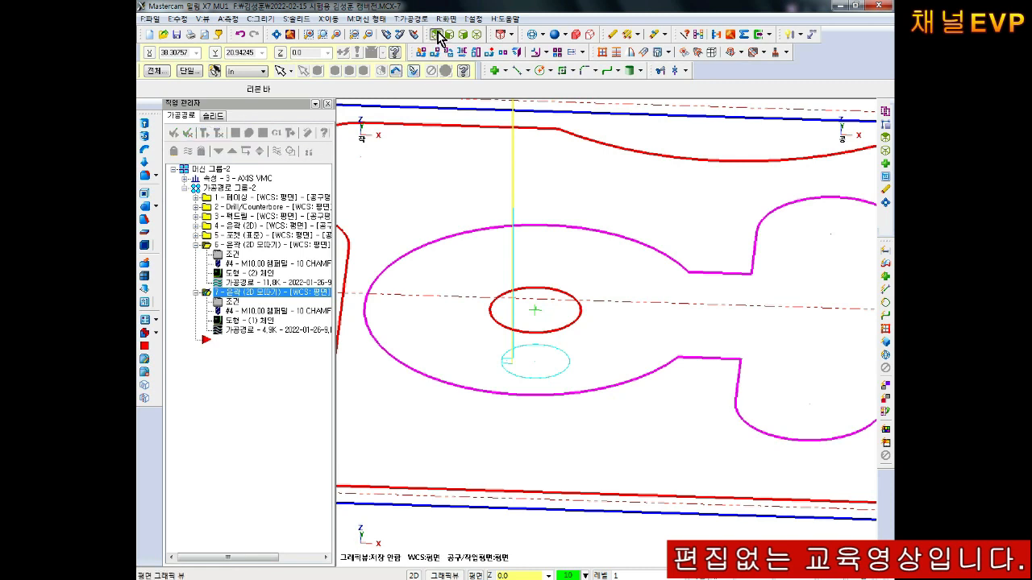
Backplot operation 7 in the top view to check the lead-in and lead-out around the circle, and exit.
click(436, 35)
click(235, 132)
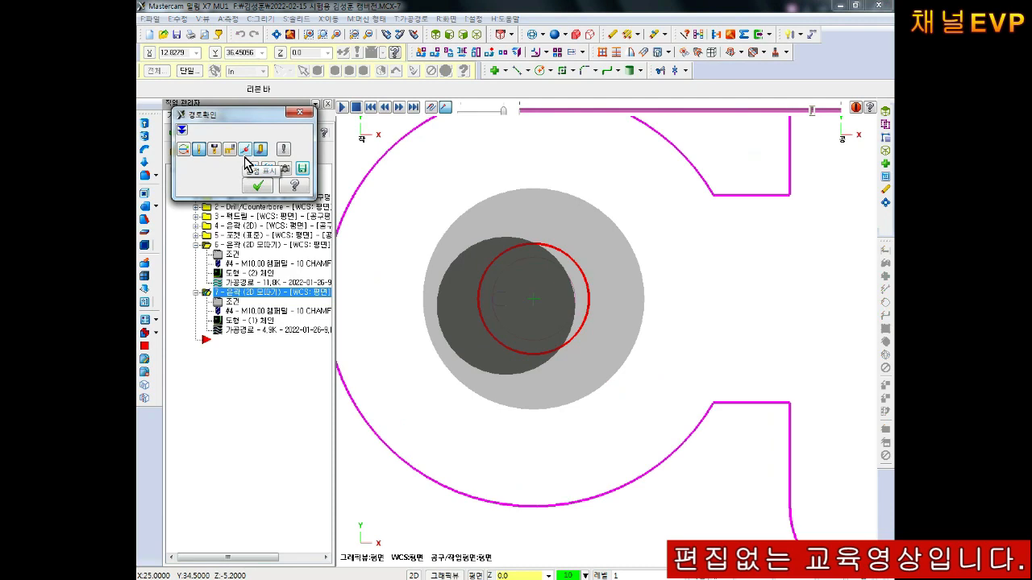
key(Escape)
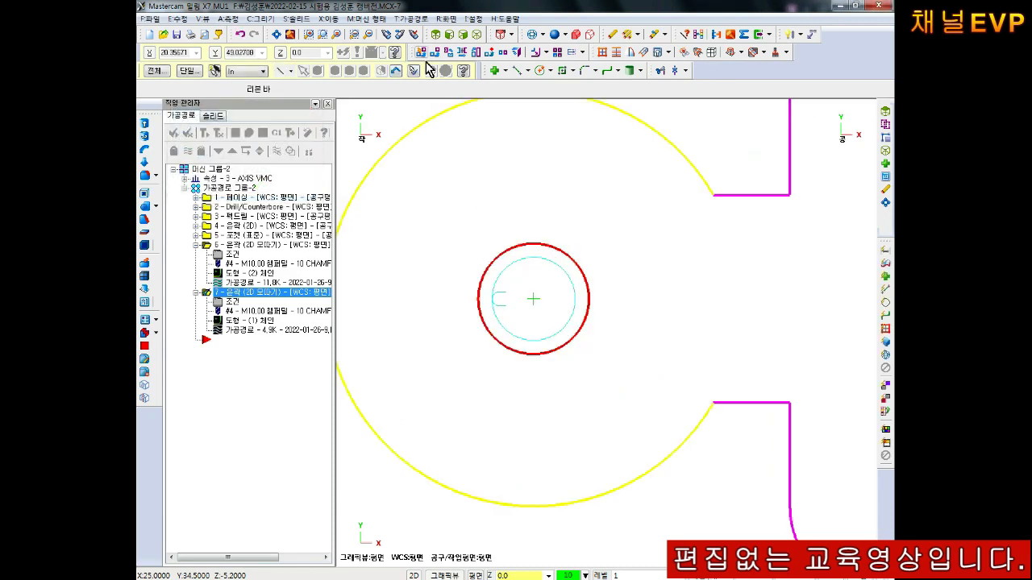
Show the part in isometric view, select all seven operations, and collapse operations 6 and 7 in the operations list.
click(477, 34)
scroll(605, 297, up, 3)
scroll(616, 294, down, 2)
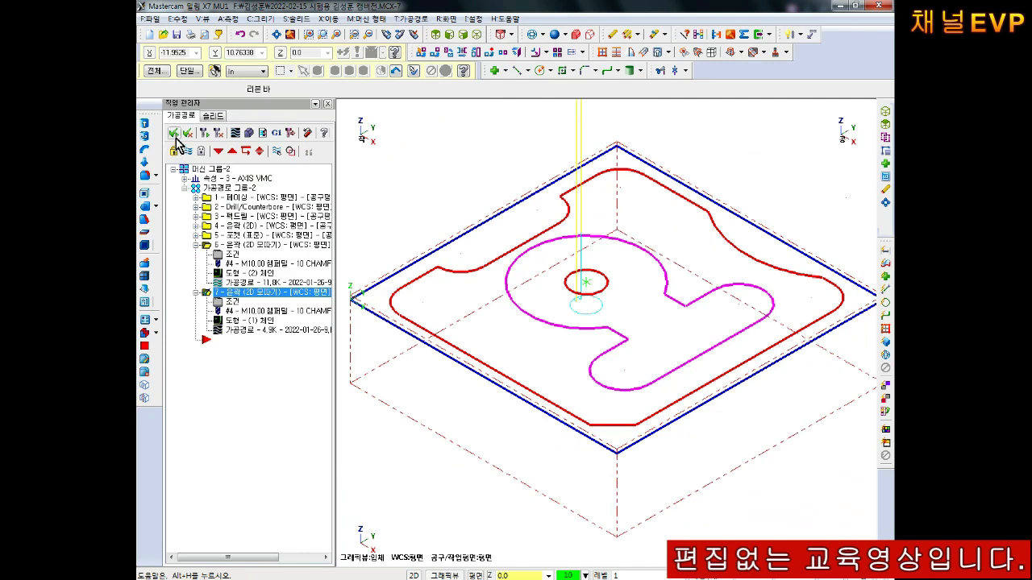
scroll(700, 337, down, 3)
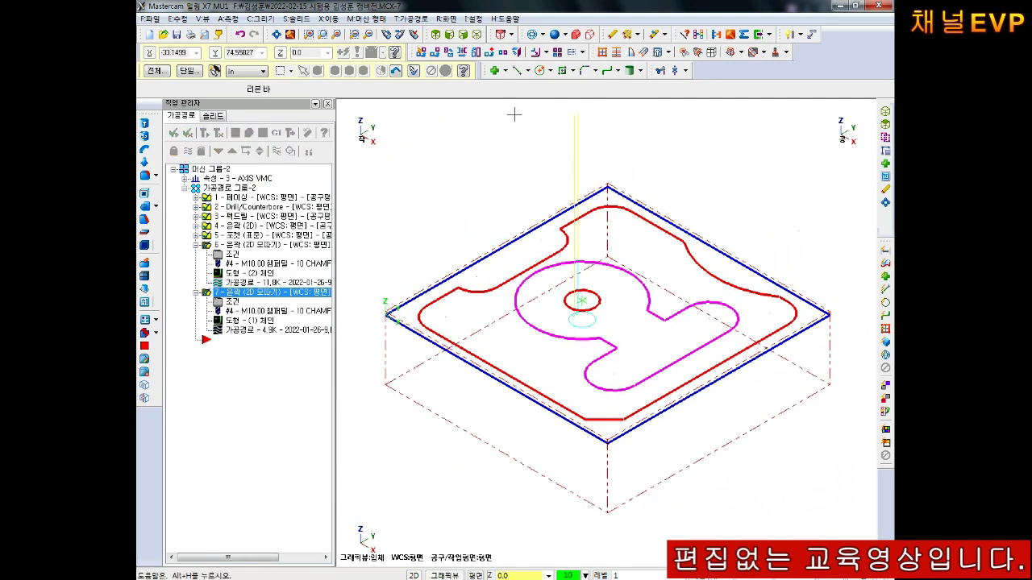
middle_drag(673, 315, 663, 329)
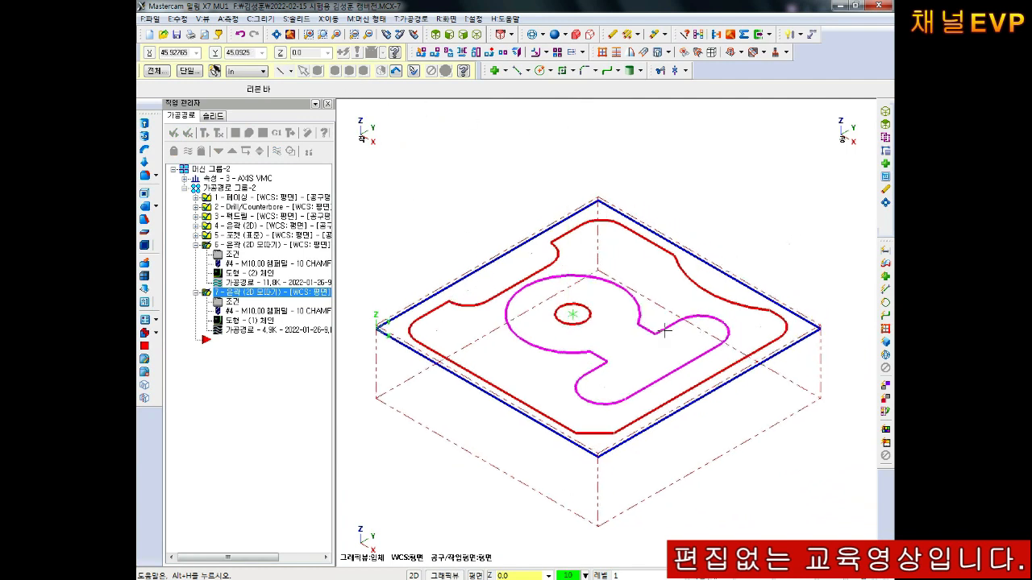
click(195, 244)
click(196, 254)
scroll(599, 300, up, 2)
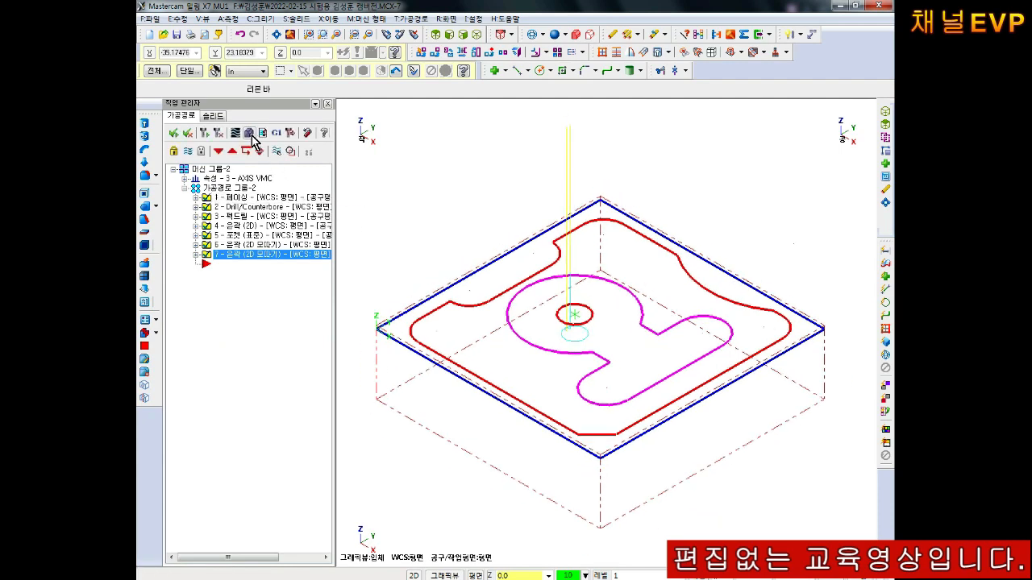
Verify all seven operations on the stock in isometric view, run the simulation to the end, and close the simulator.
click(250, 134)
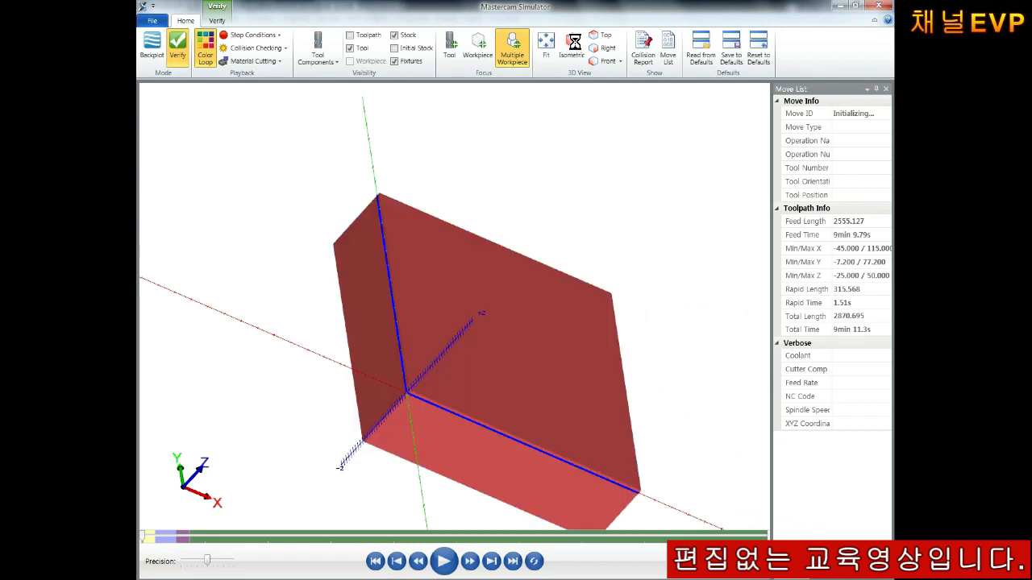
click(575, 41)
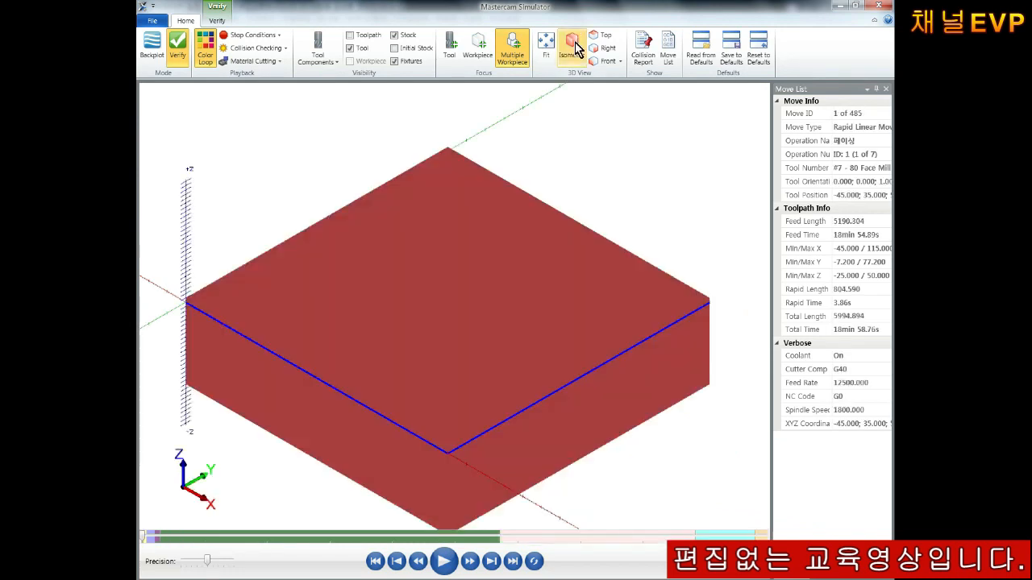
scroll(485, 356, down, 4)
scroll(493, 357, up, 3)
scroll(516, 363, up, 1)
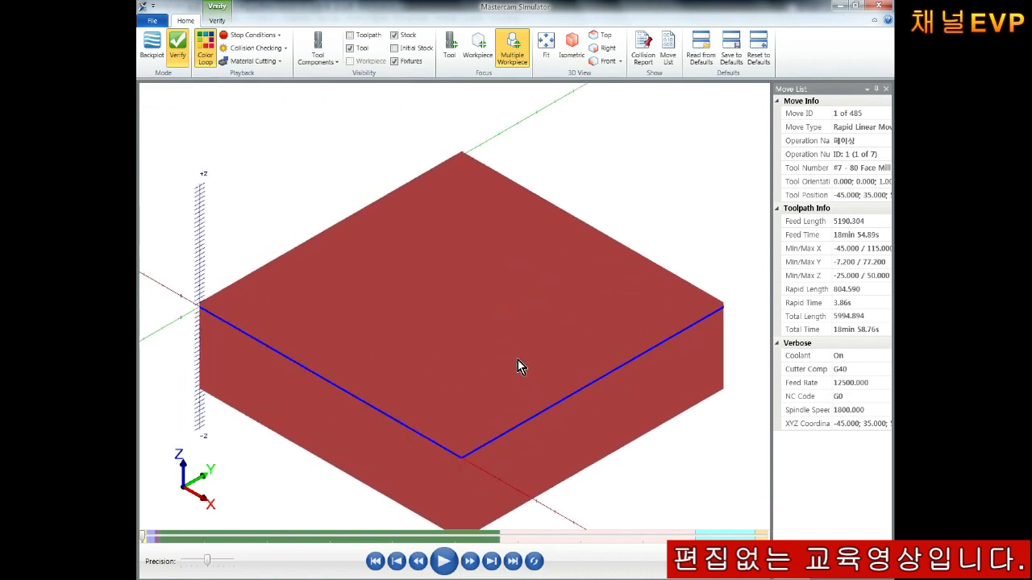
scroll(512, 351, down, 1)
click(446, 564)
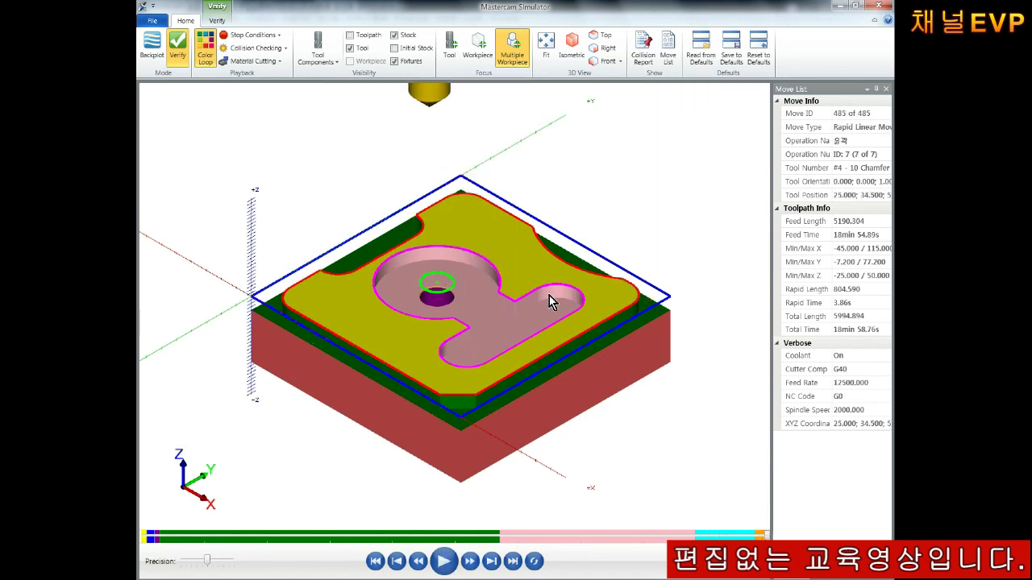
click(879, 6)
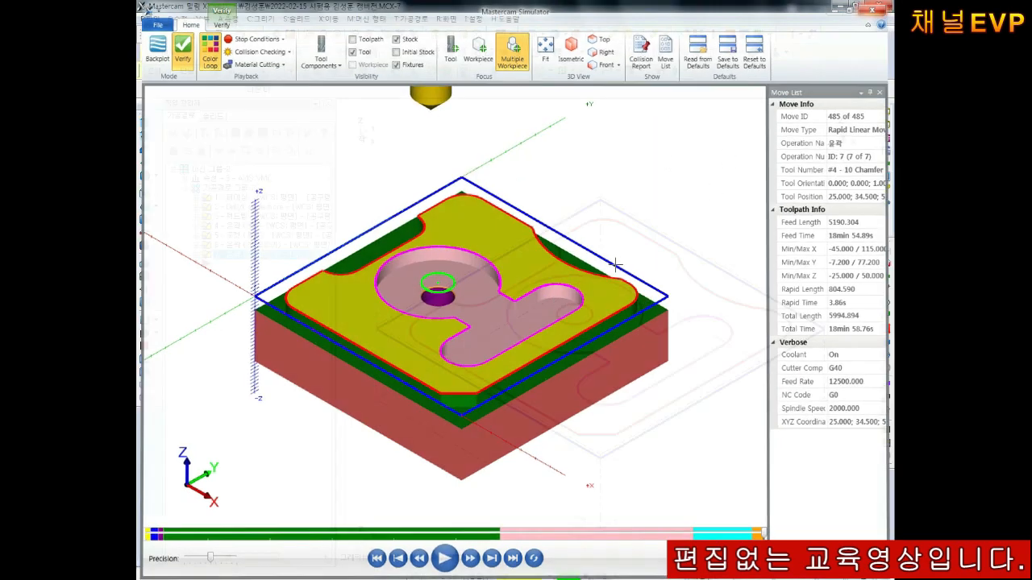
Blank all of the part's wireframe geometry.
scroll(576, 313, down, 2)
click(456, 19)
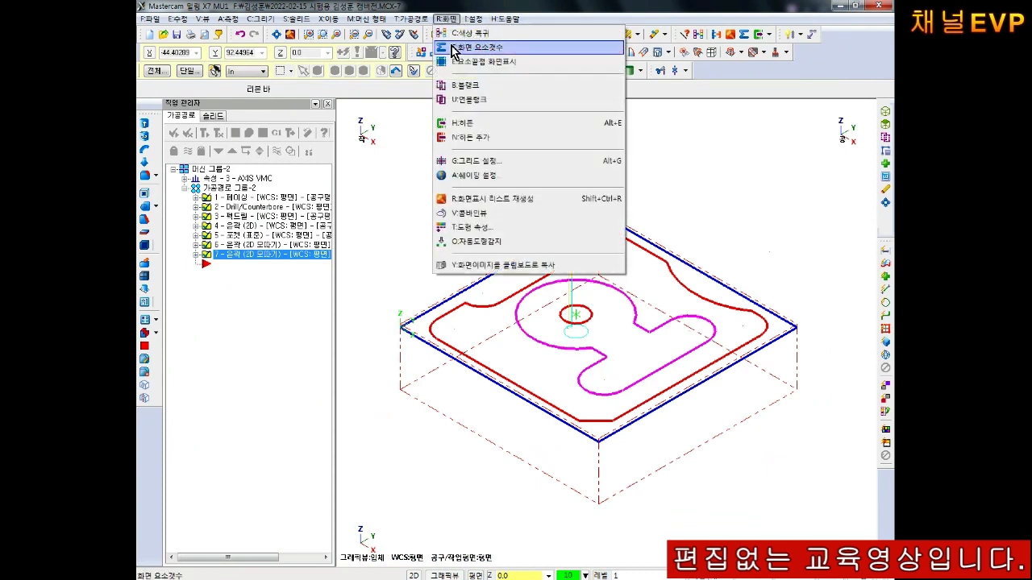
click(483, 86)
drag(813, 182, 368, 488)
key(Return)
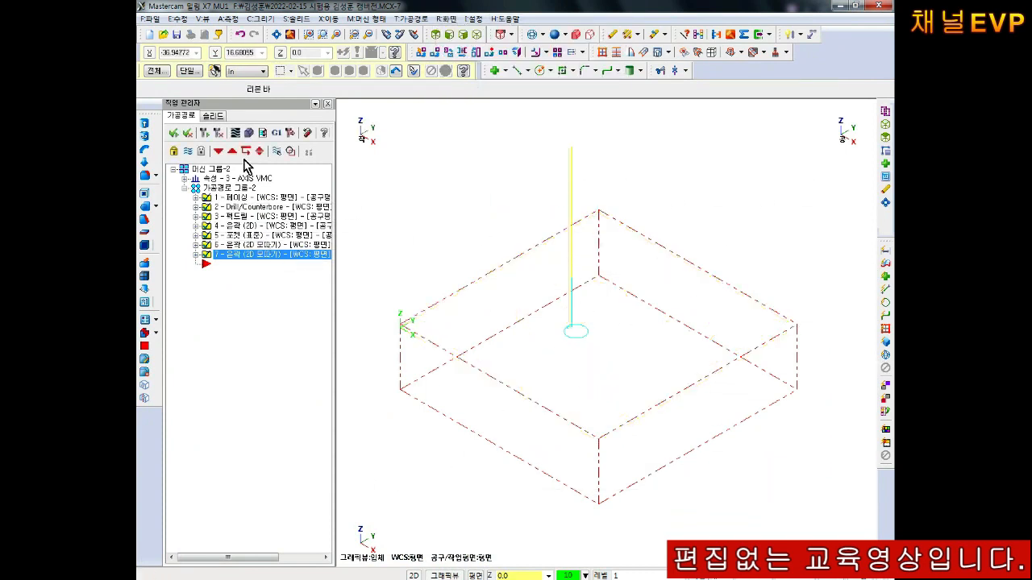
Verify all the operations again without the wireframe, examine the chamfered edges from an angle, and close the simulator.
click(249, 133)
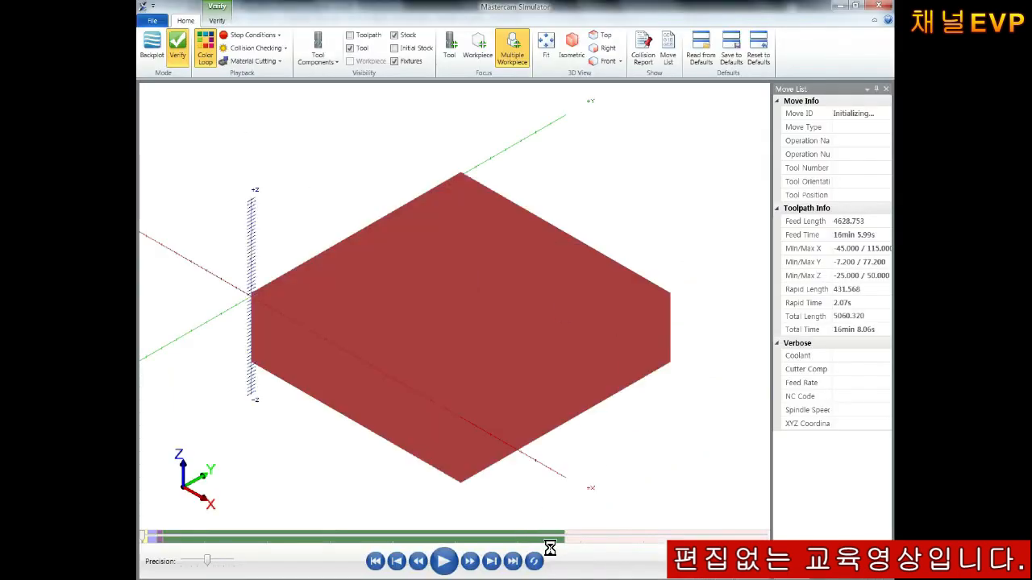
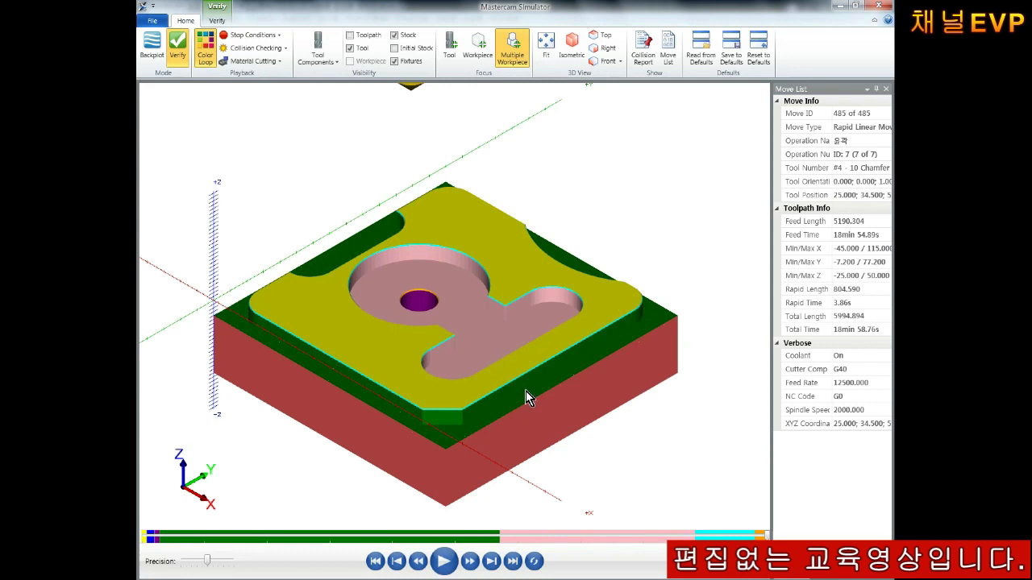
middle_drag(501, 323, 502, 315)
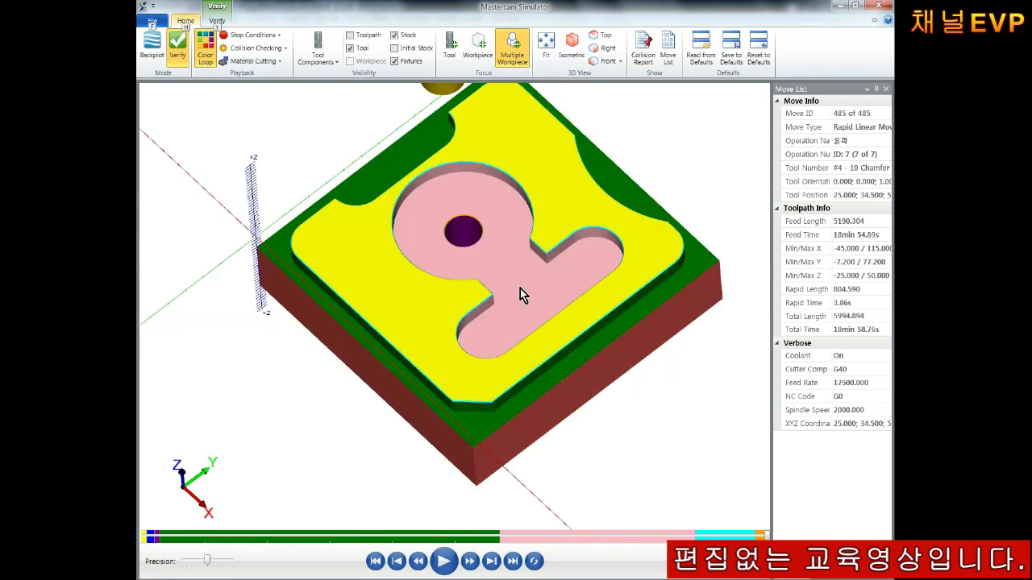
scroll(504, 314, down, 3)
click(878, 6)
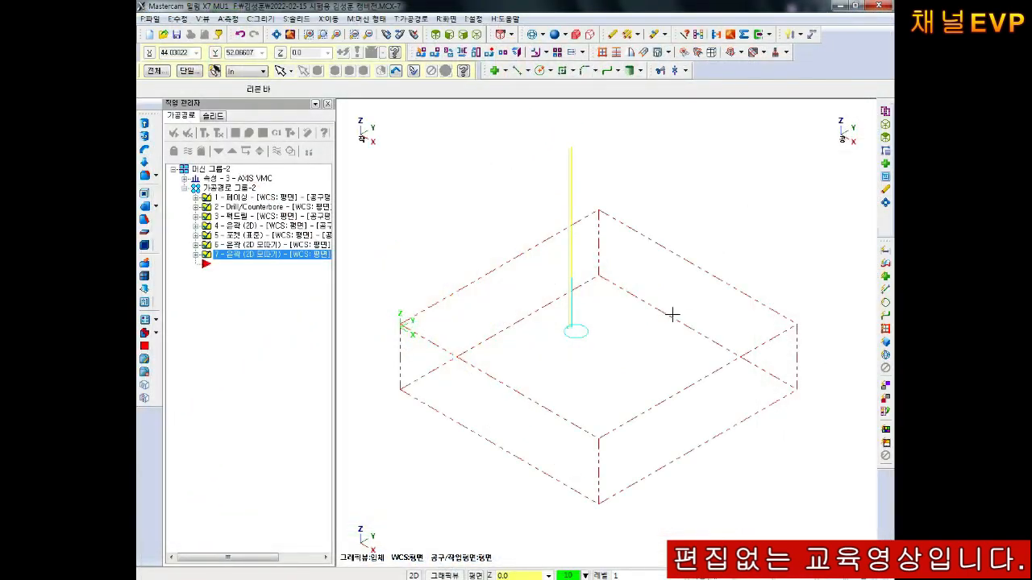
Post all the operations to NC code and save the file as 2022-01-26-9.
middle_drag(592, 376, 587, 366)
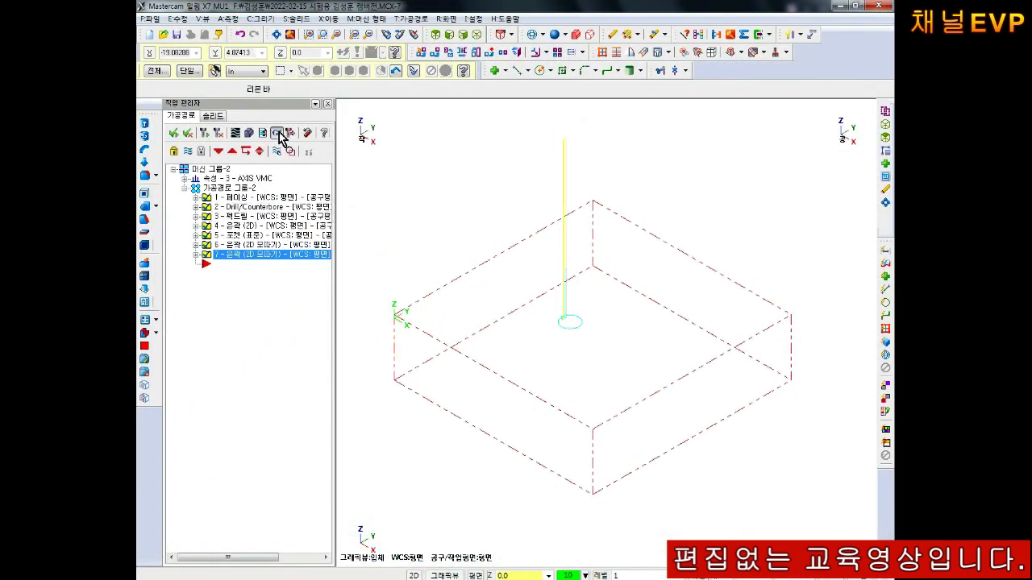
click(278, 133)
click(419, 310)
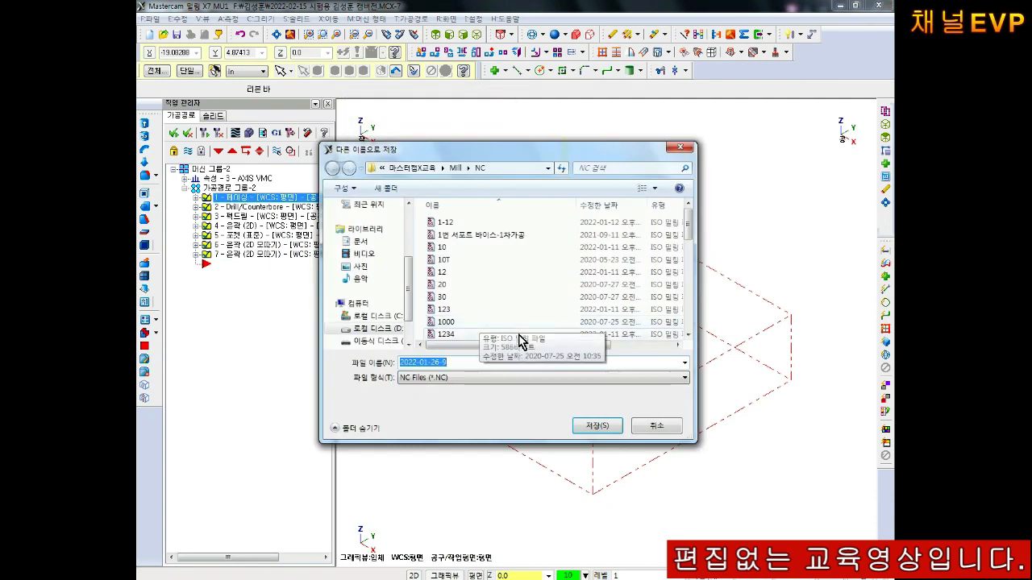
click(595, 425)
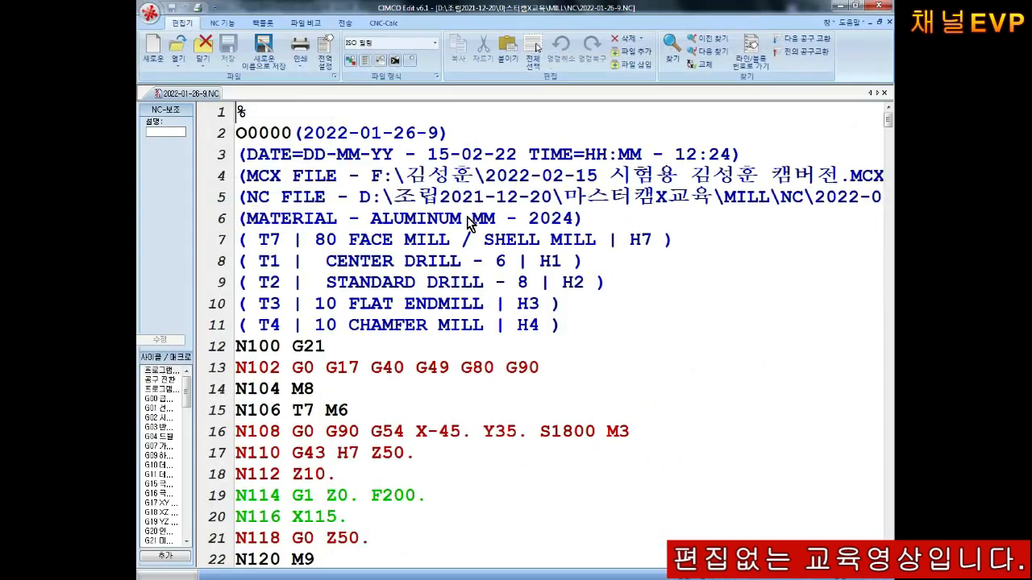
Go to the end of the NC program and delete X0. from the G28 line N1240.
scroll(442, 288, down, 13)
drag(886, 153, 879, 575)
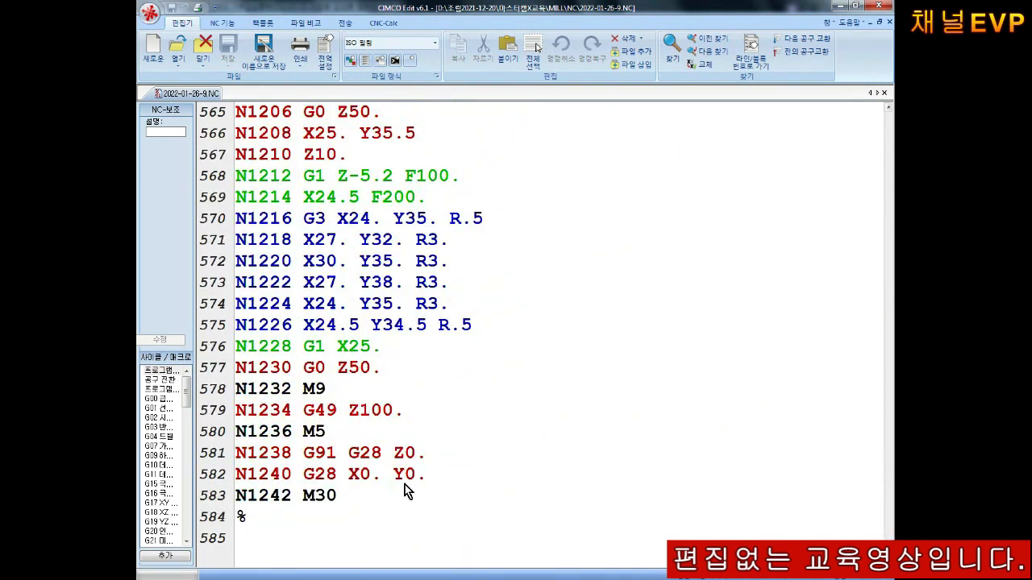
key(Left)
key(BackSpace)
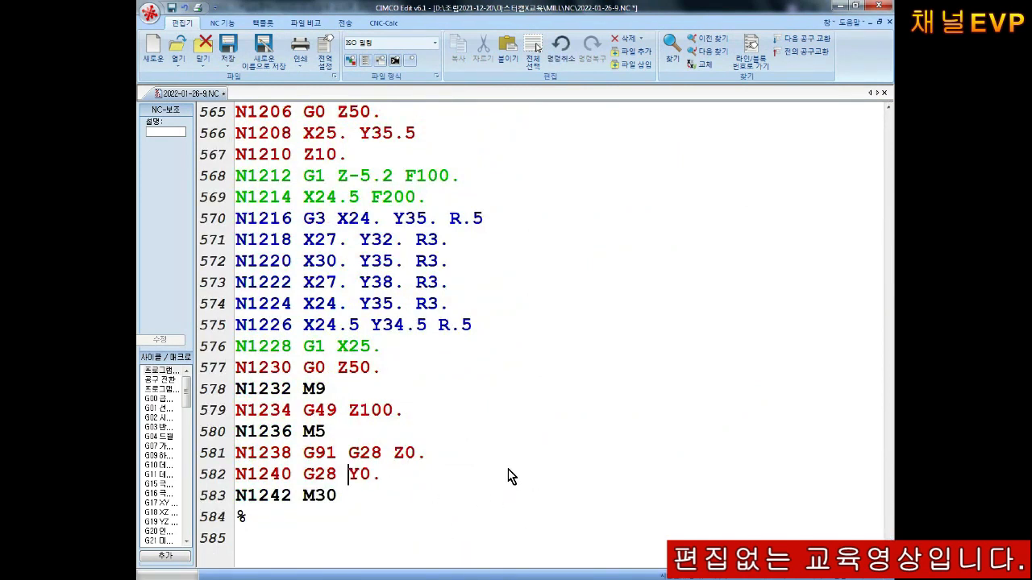
Save the edited NC program, return to its start, and display its backplot.
key(ctrl+s)
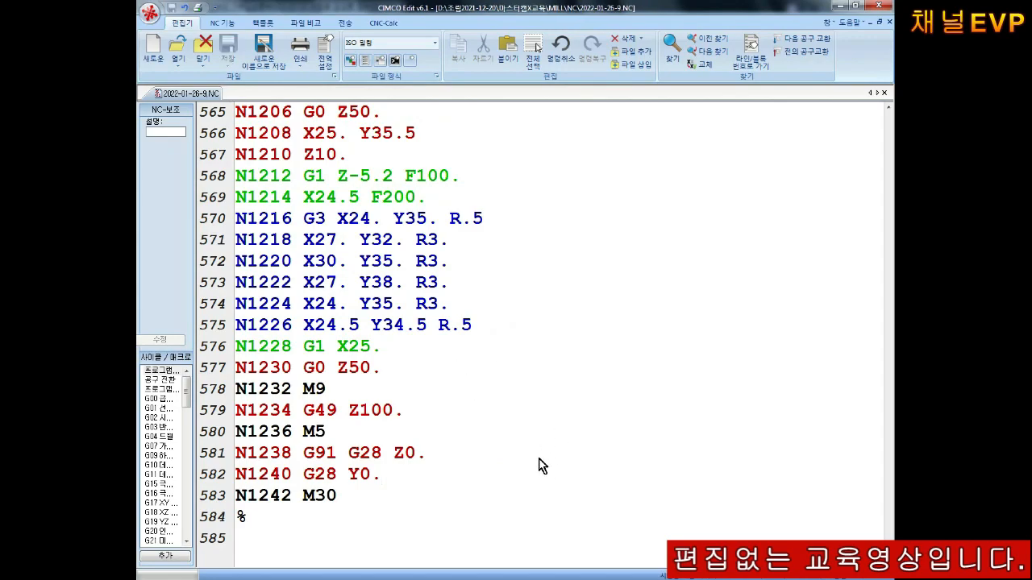
scroll(489, 423, up, 20)
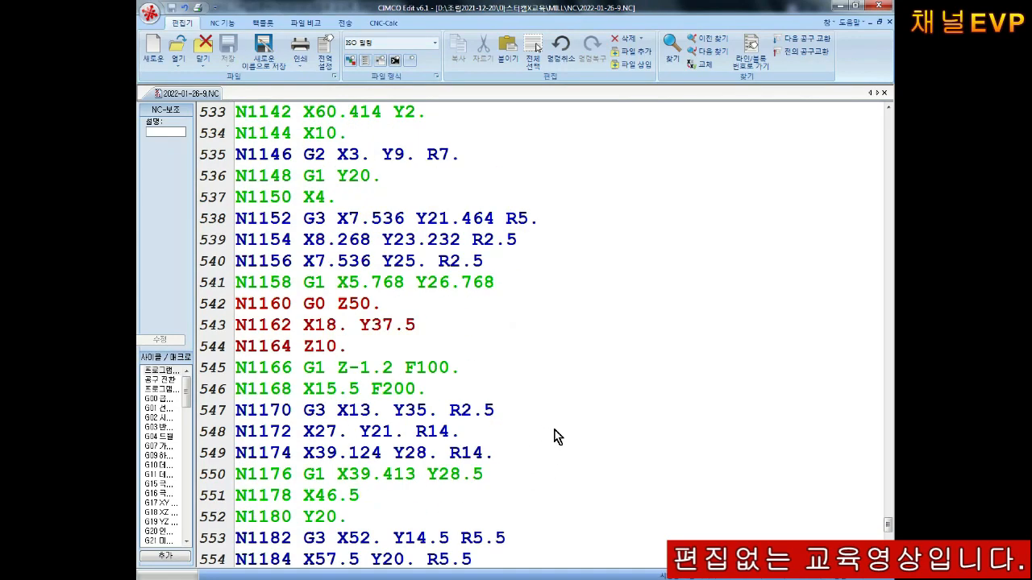
scroll(664, 356, up, 7)
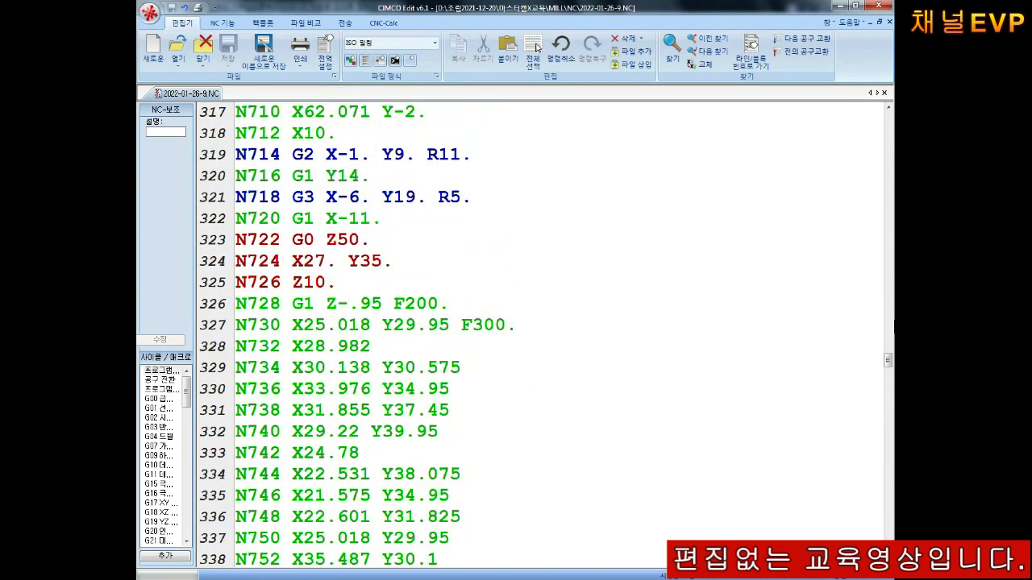
drag(887, 373, 888, 97)
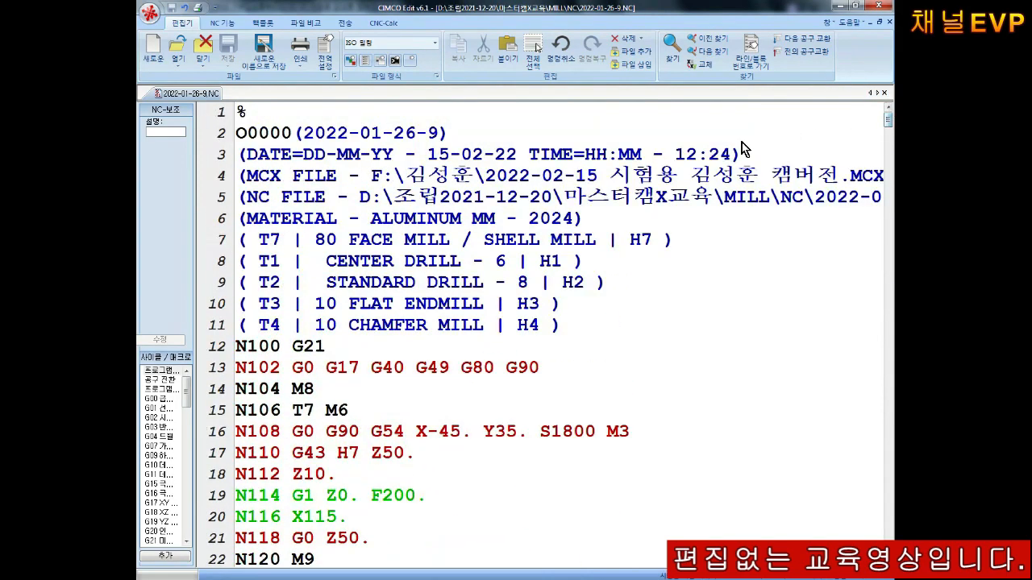
click(262, 22)
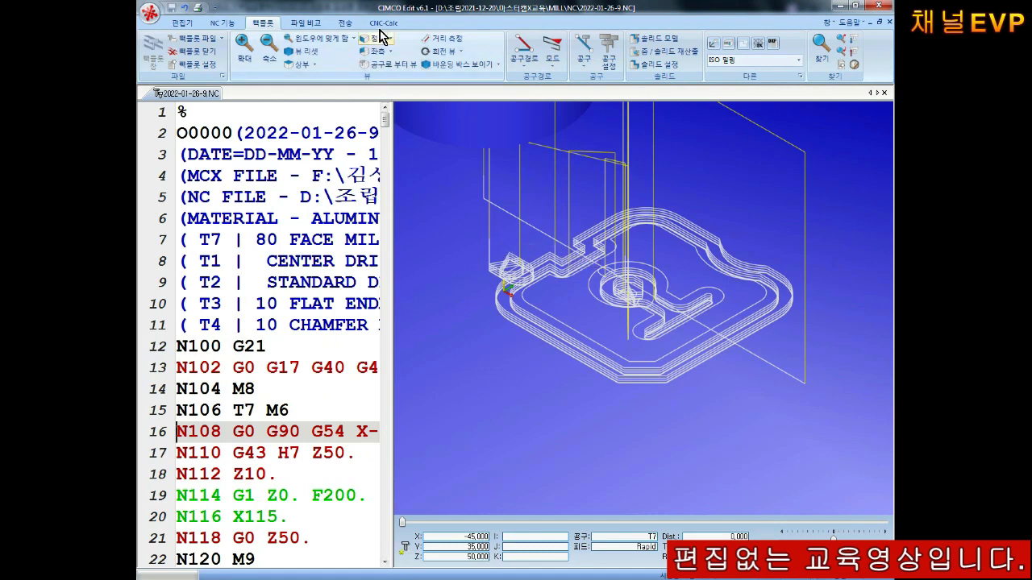
In the backplot tool setup, define T1 as a center drill and T2 as a drill.
click(609, 56)
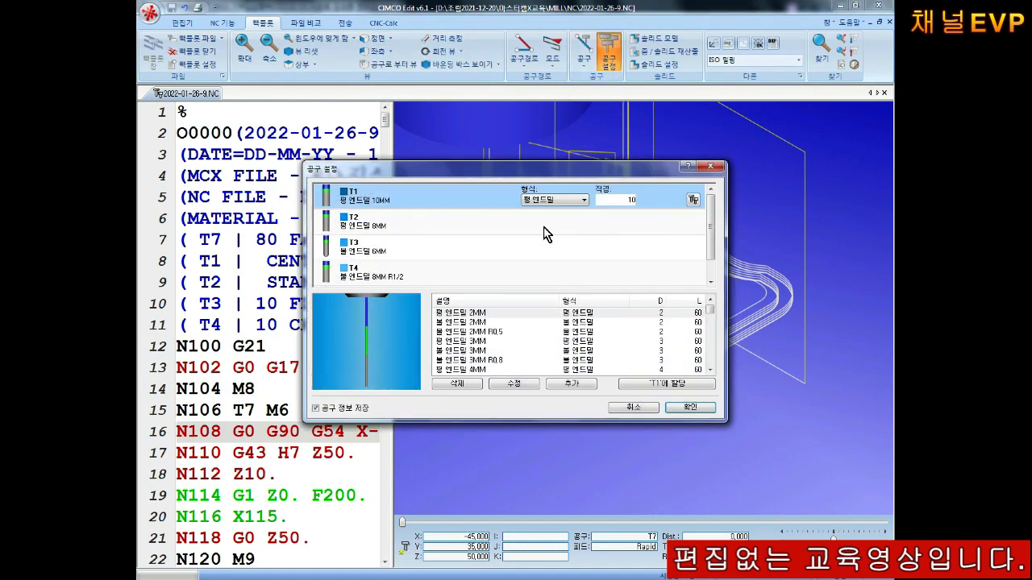
click(565, 203)
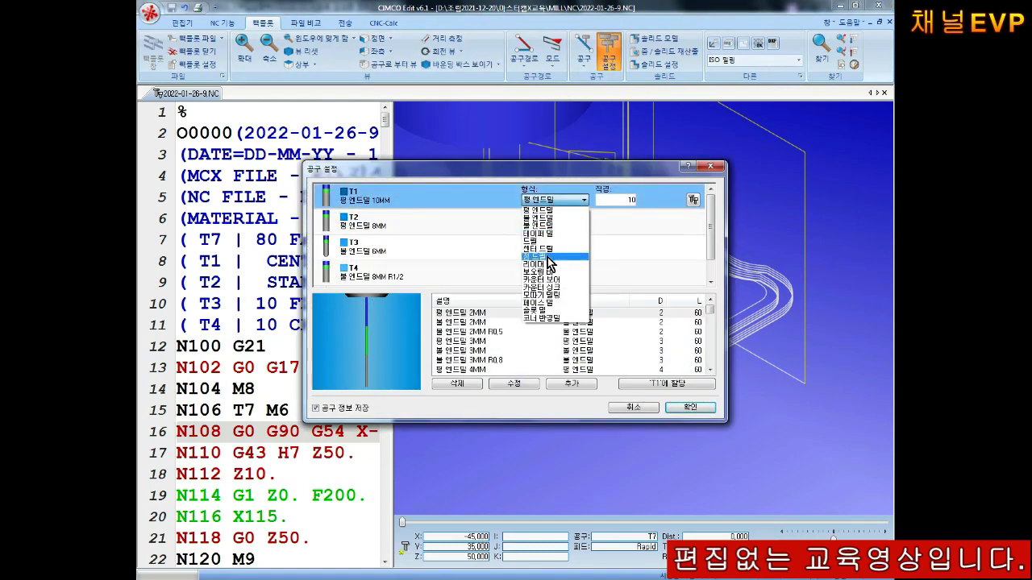
click(549, 257)
click(562, 230)
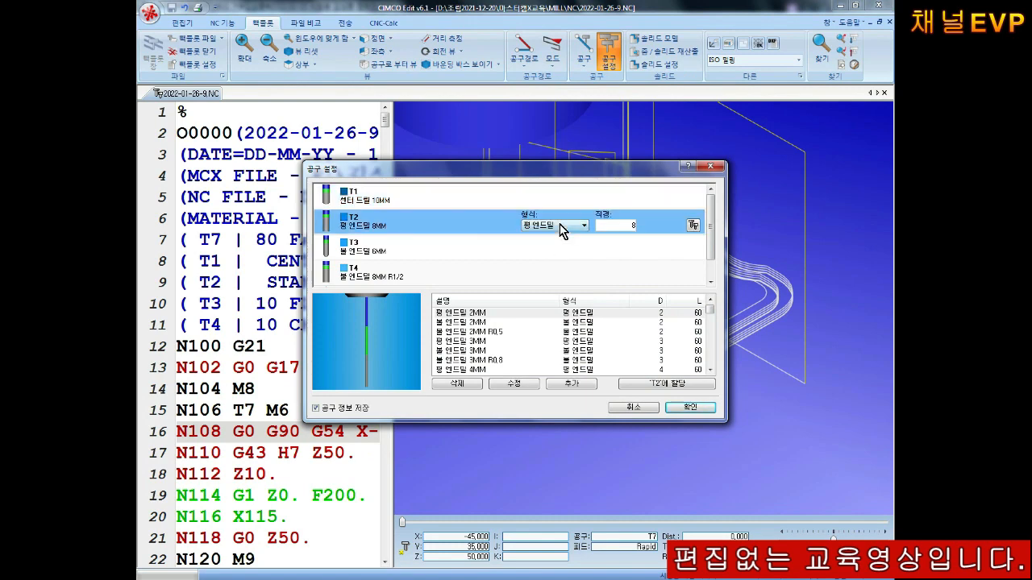
click(561, 225)
click(565, 260)
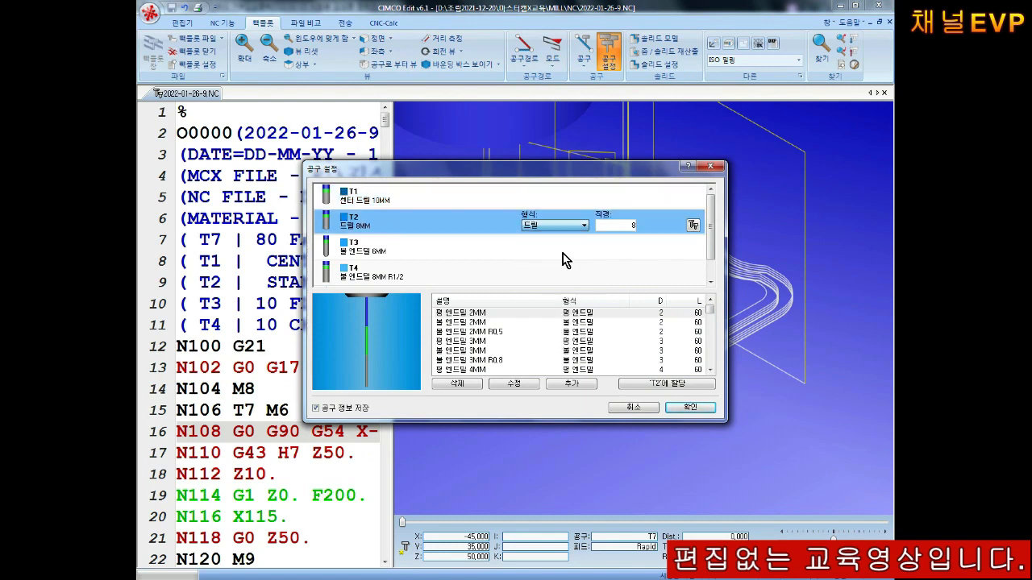
Define T3 as a 10 mm flat end mill and T4 as a drill, check T7, and accept the tool setup.
click(590, 256)
click(562, 250)
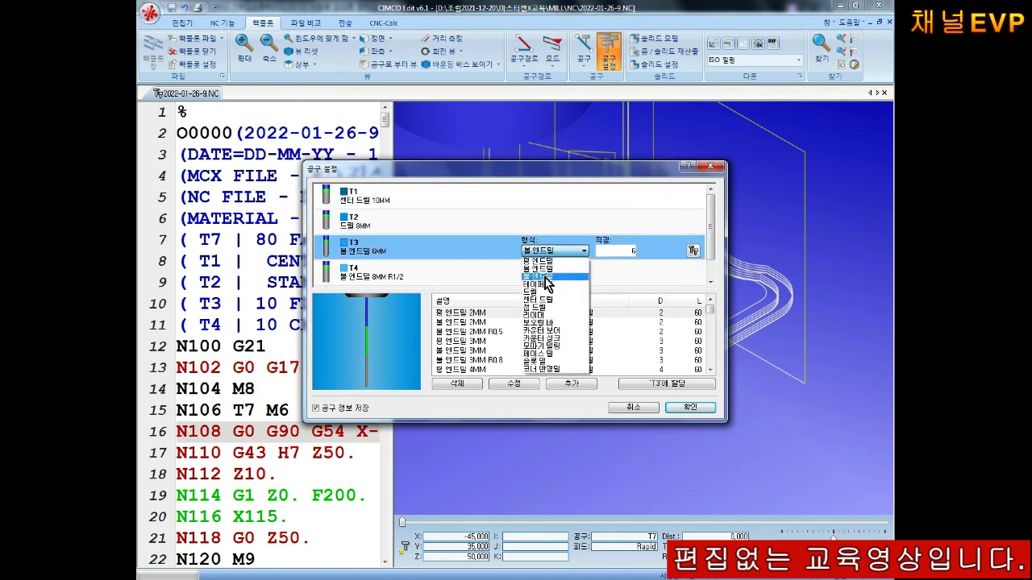
click(544, 262)
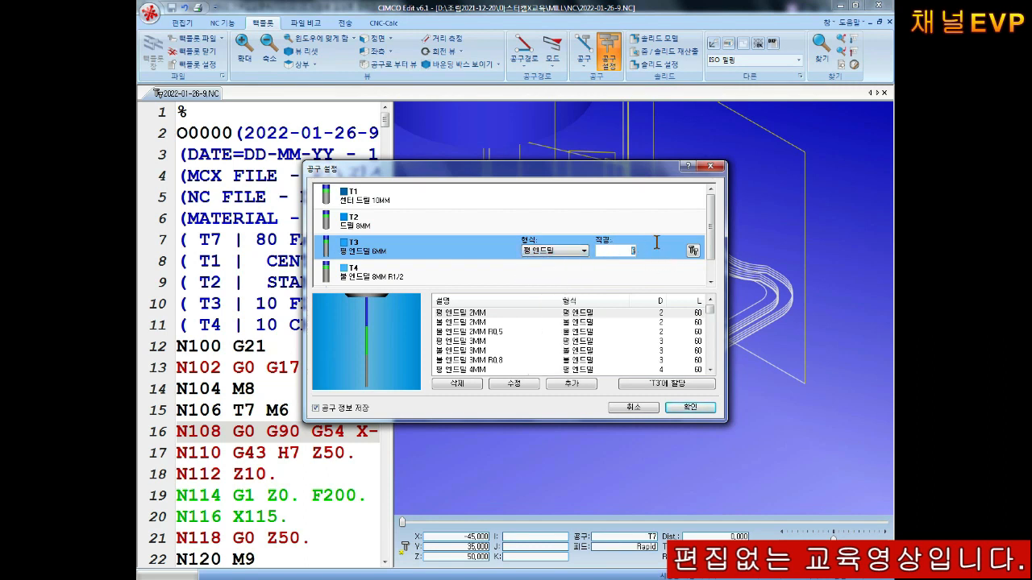
click(596, 275)
click(553, 276)
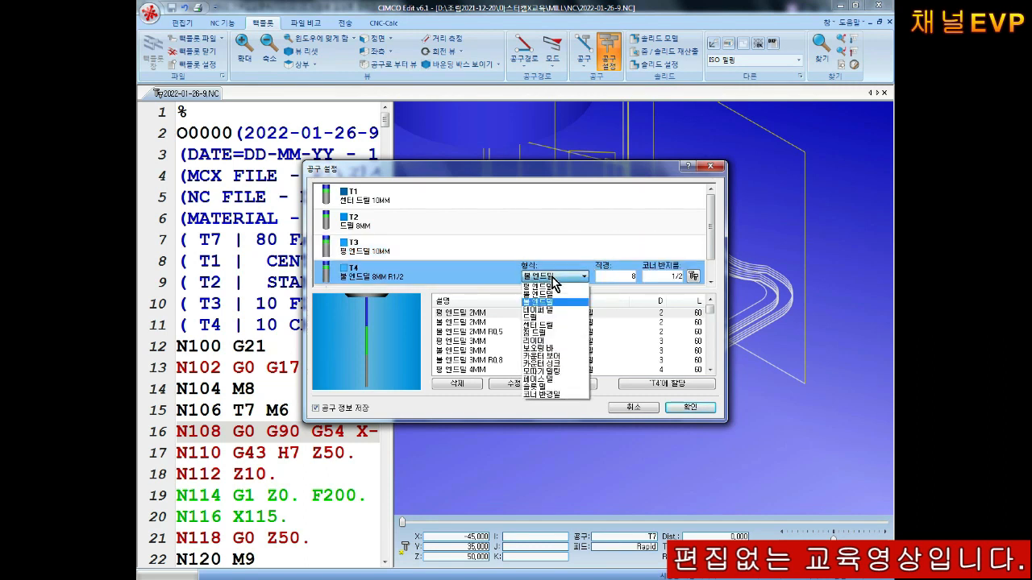
click(554, 317)
click(545, 206)
scroll(555, 216, down, 1)
click(518, 282)
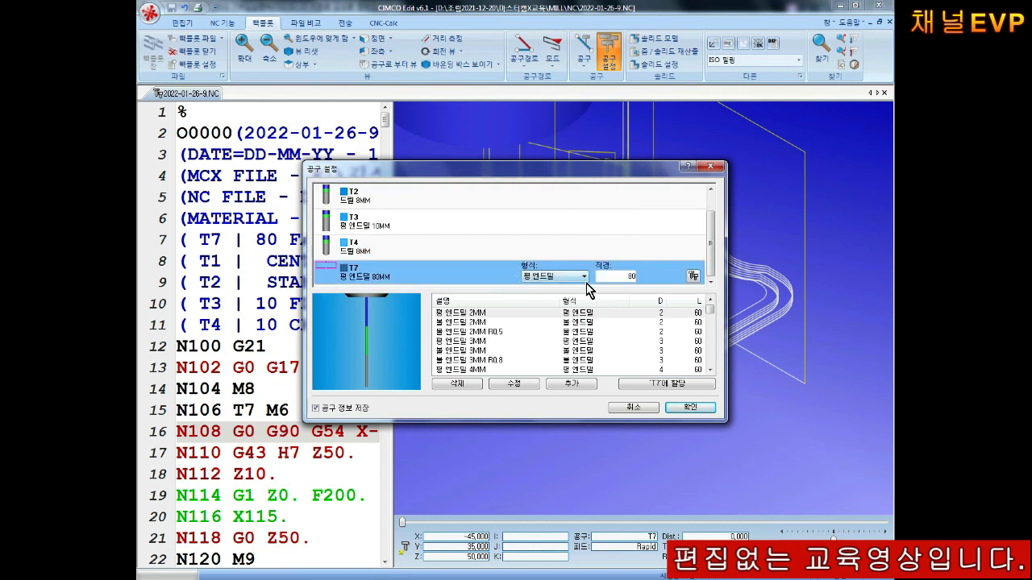
click(689, 407)
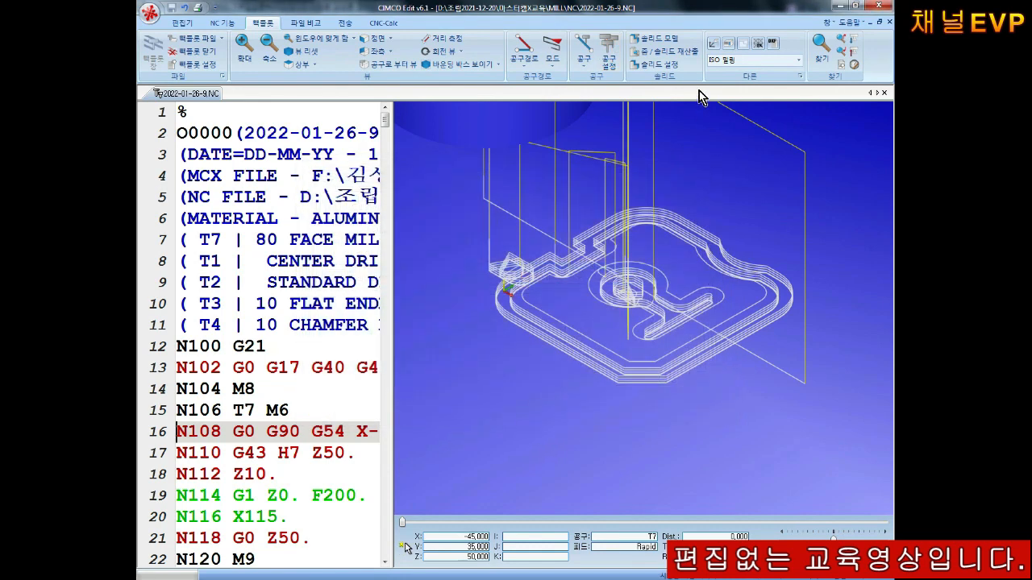
Accept the solid setup with 70 x 70 x 29 mm stock and run the solid simulation of the NC program.
click(654, 65)
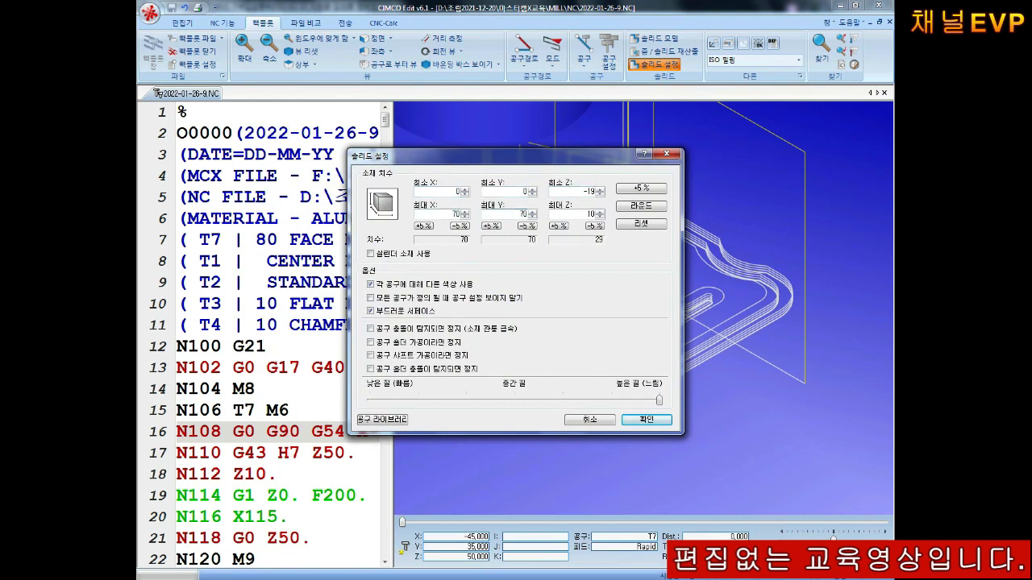
key(Return)
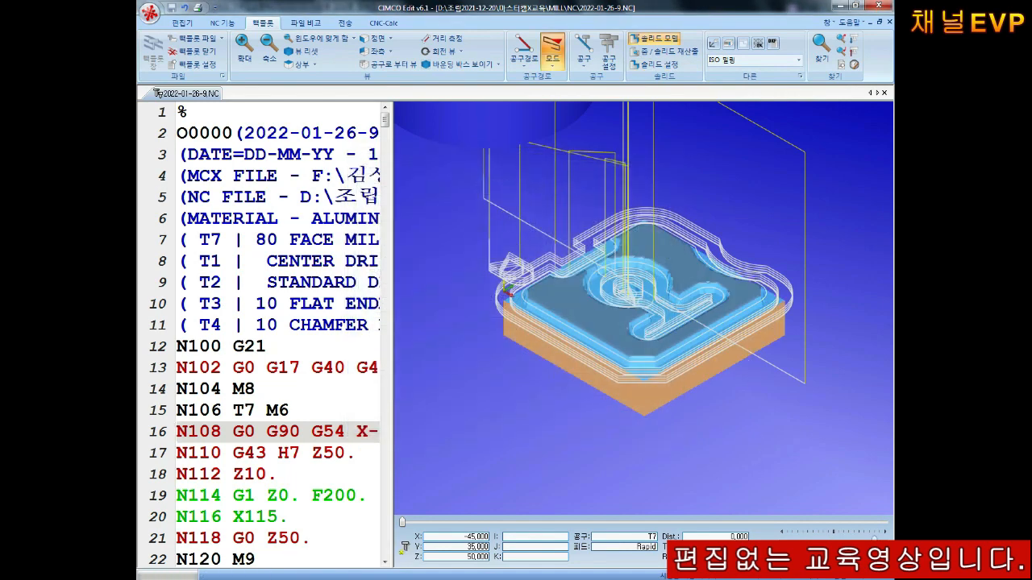
click(851, 553)
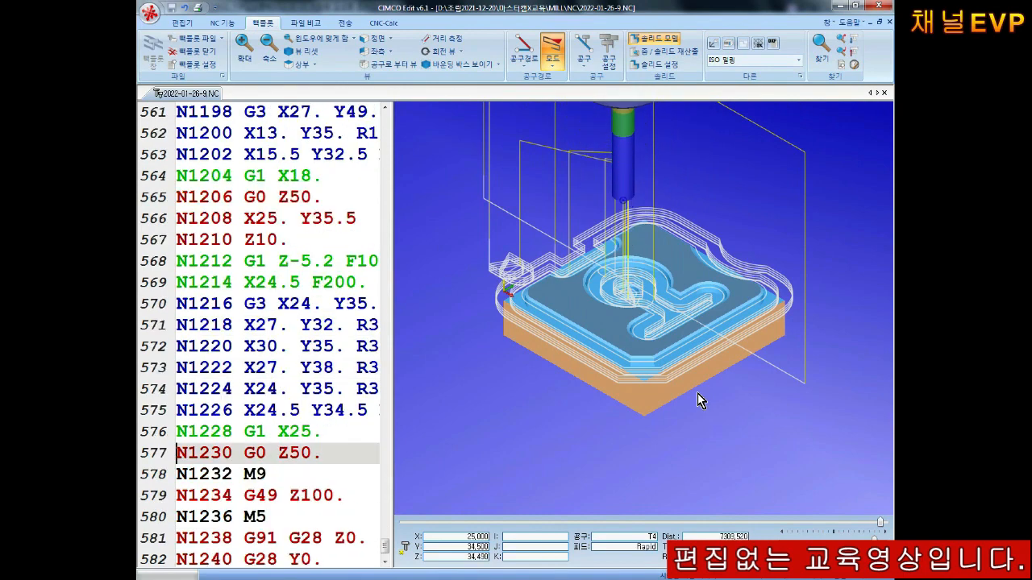
Examine the simulated part's pockets, center hole and chamfered edges up close and from different angles.
scroll(649, 318, up, 5)
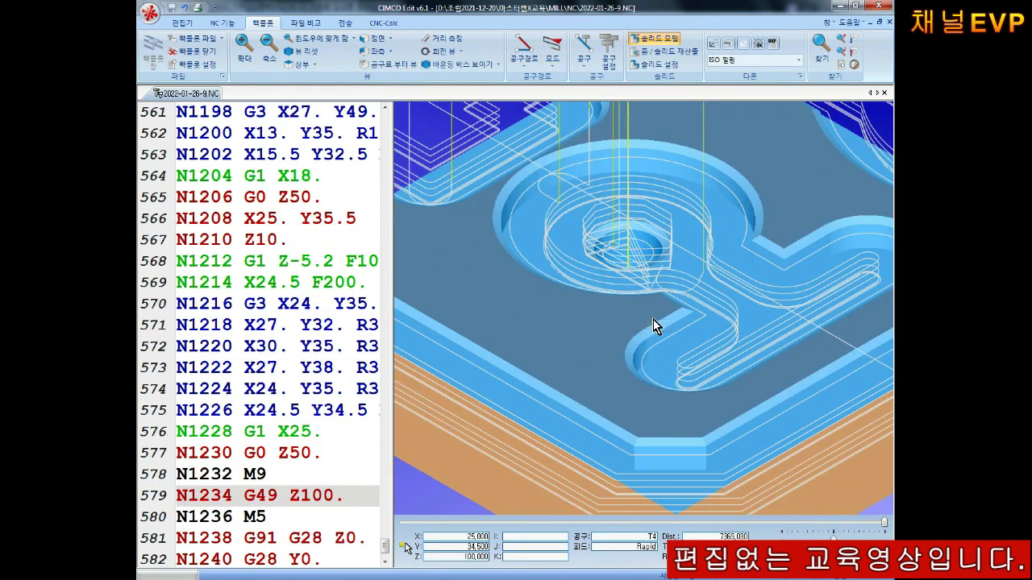
scroll(621, 305, down, 8)
scroll(620, 320, up, 5)
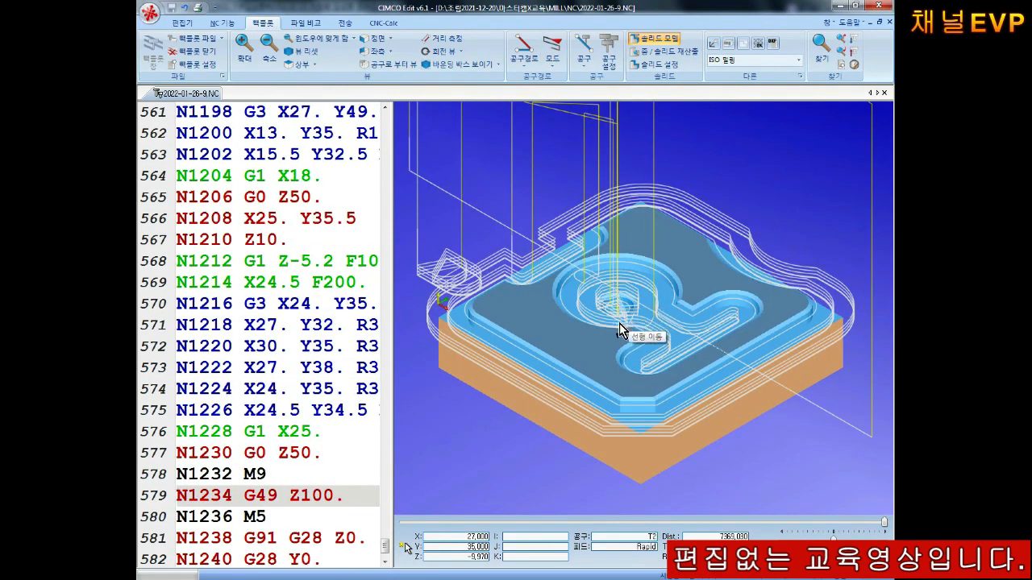
scroll(645, 329, down, 2)
drag(606, 272, 656, 342)
scroll(652, 269, up, 3)
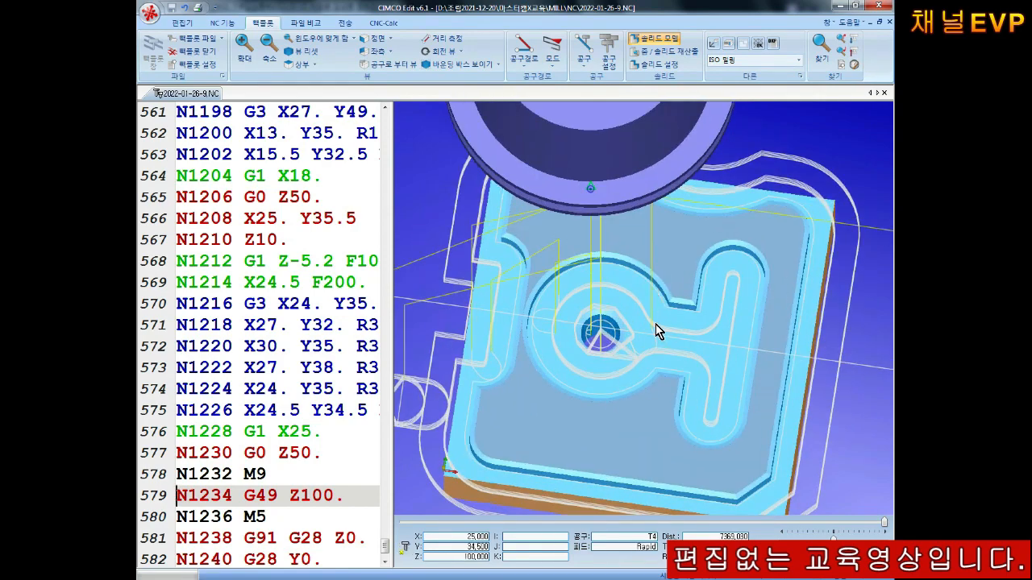
scroll(657, 286, down, 3)
drag(651, 299, 652, 272)
scroll(649, 273, up, 2)
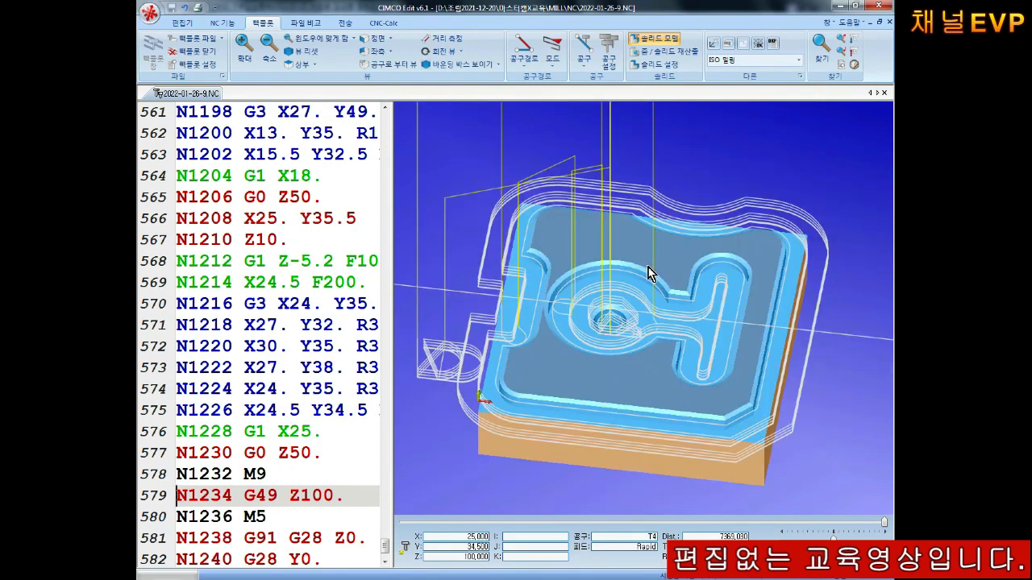